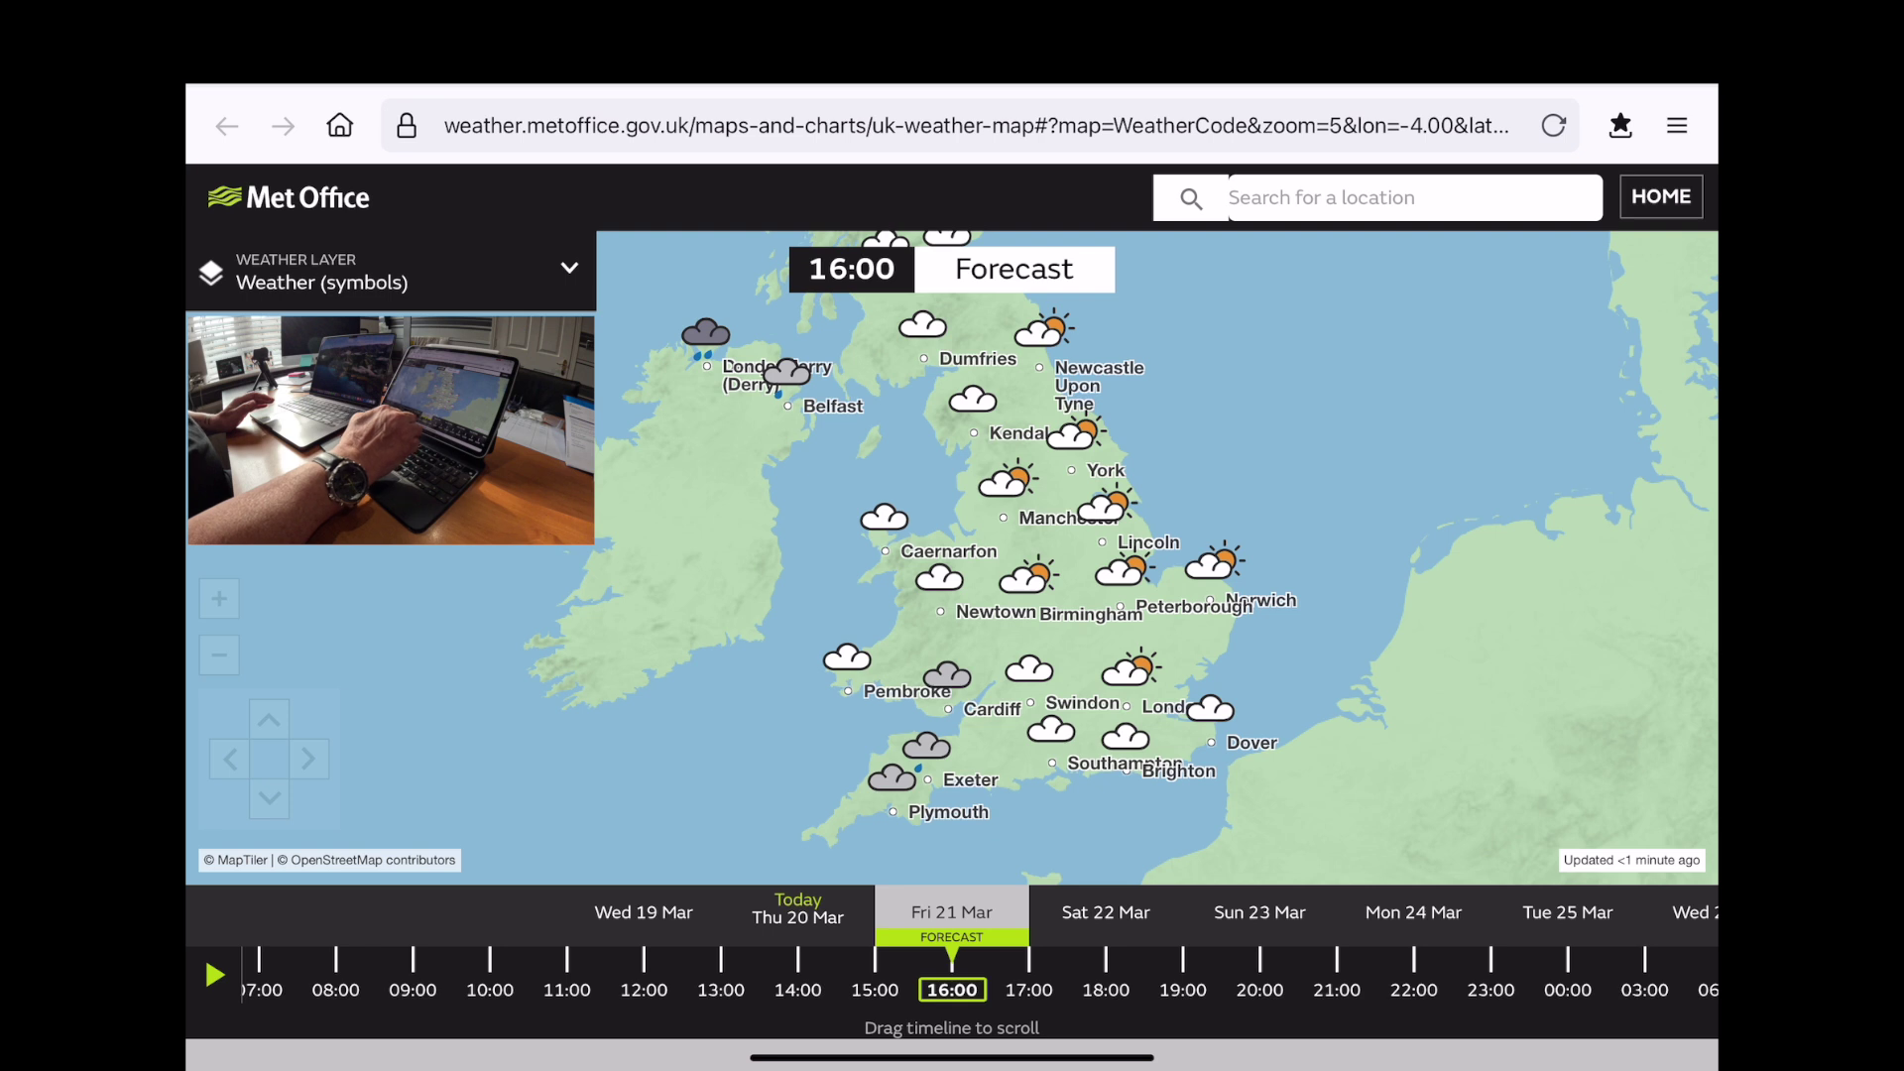
Show the Met Office weather symbols forecast for 11:00 on Friday 21 March over England and Wales in closer detail
{"action": "left_click_drag", "start_coordinate": [567, 989], "coordinate": [952, 990]}
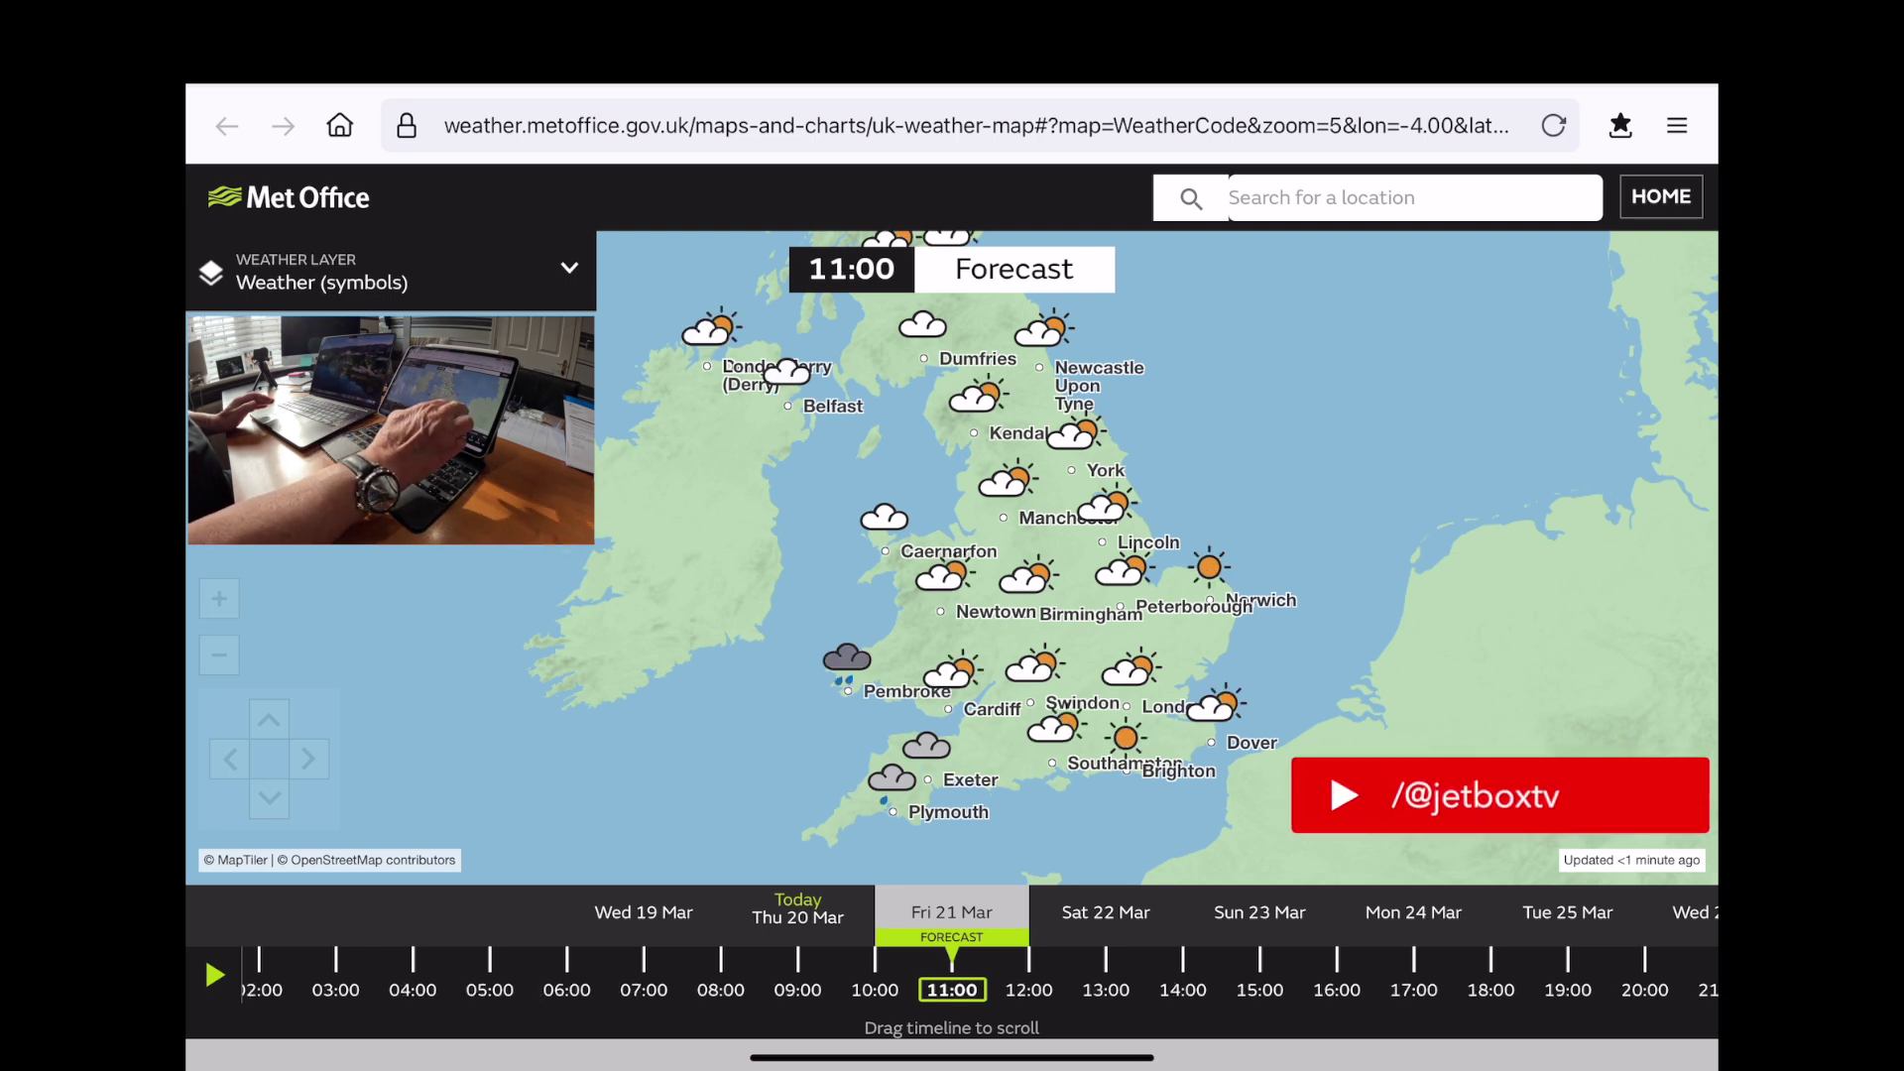
{"action": "scroll", "coordinate": [1188, 649], "scroll_direction": "up", "scroll_amount": 5}
{"action": "key", "text": "Up"}
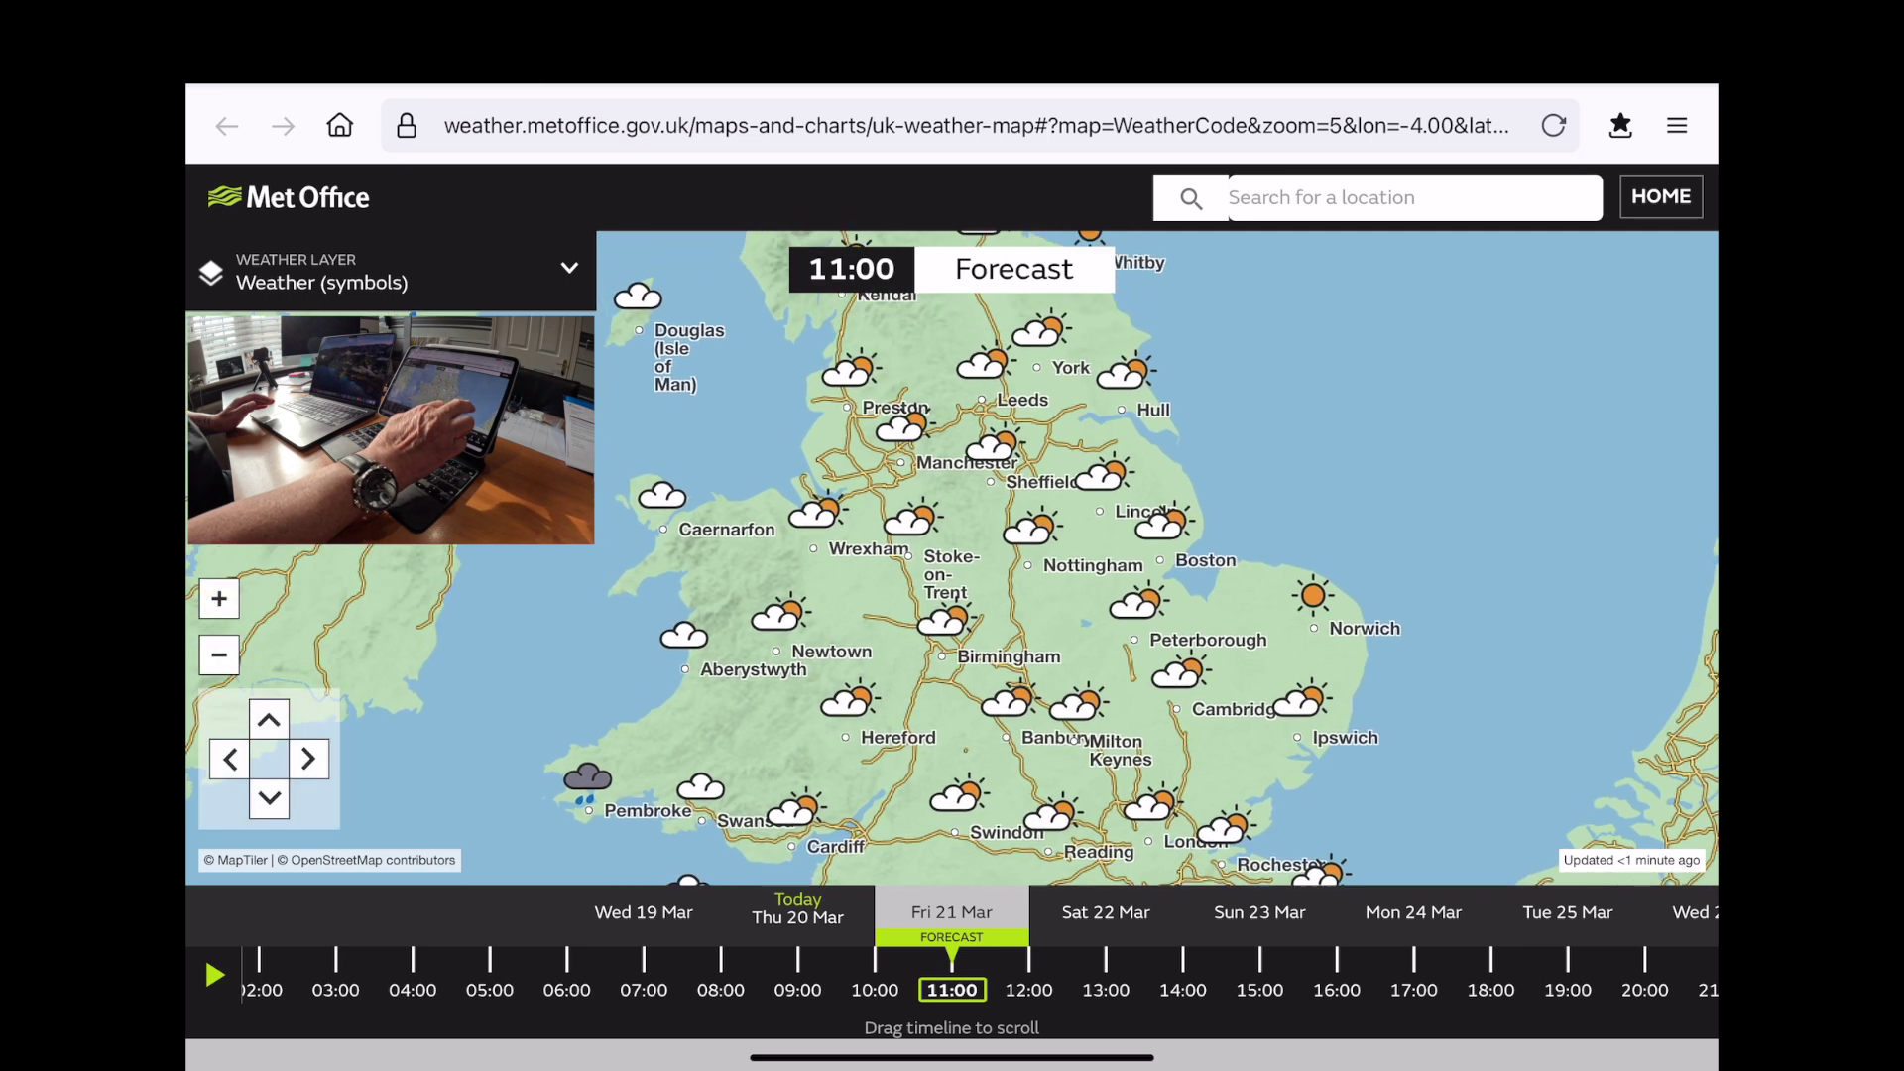
{"action": "key", "text": "Down"}
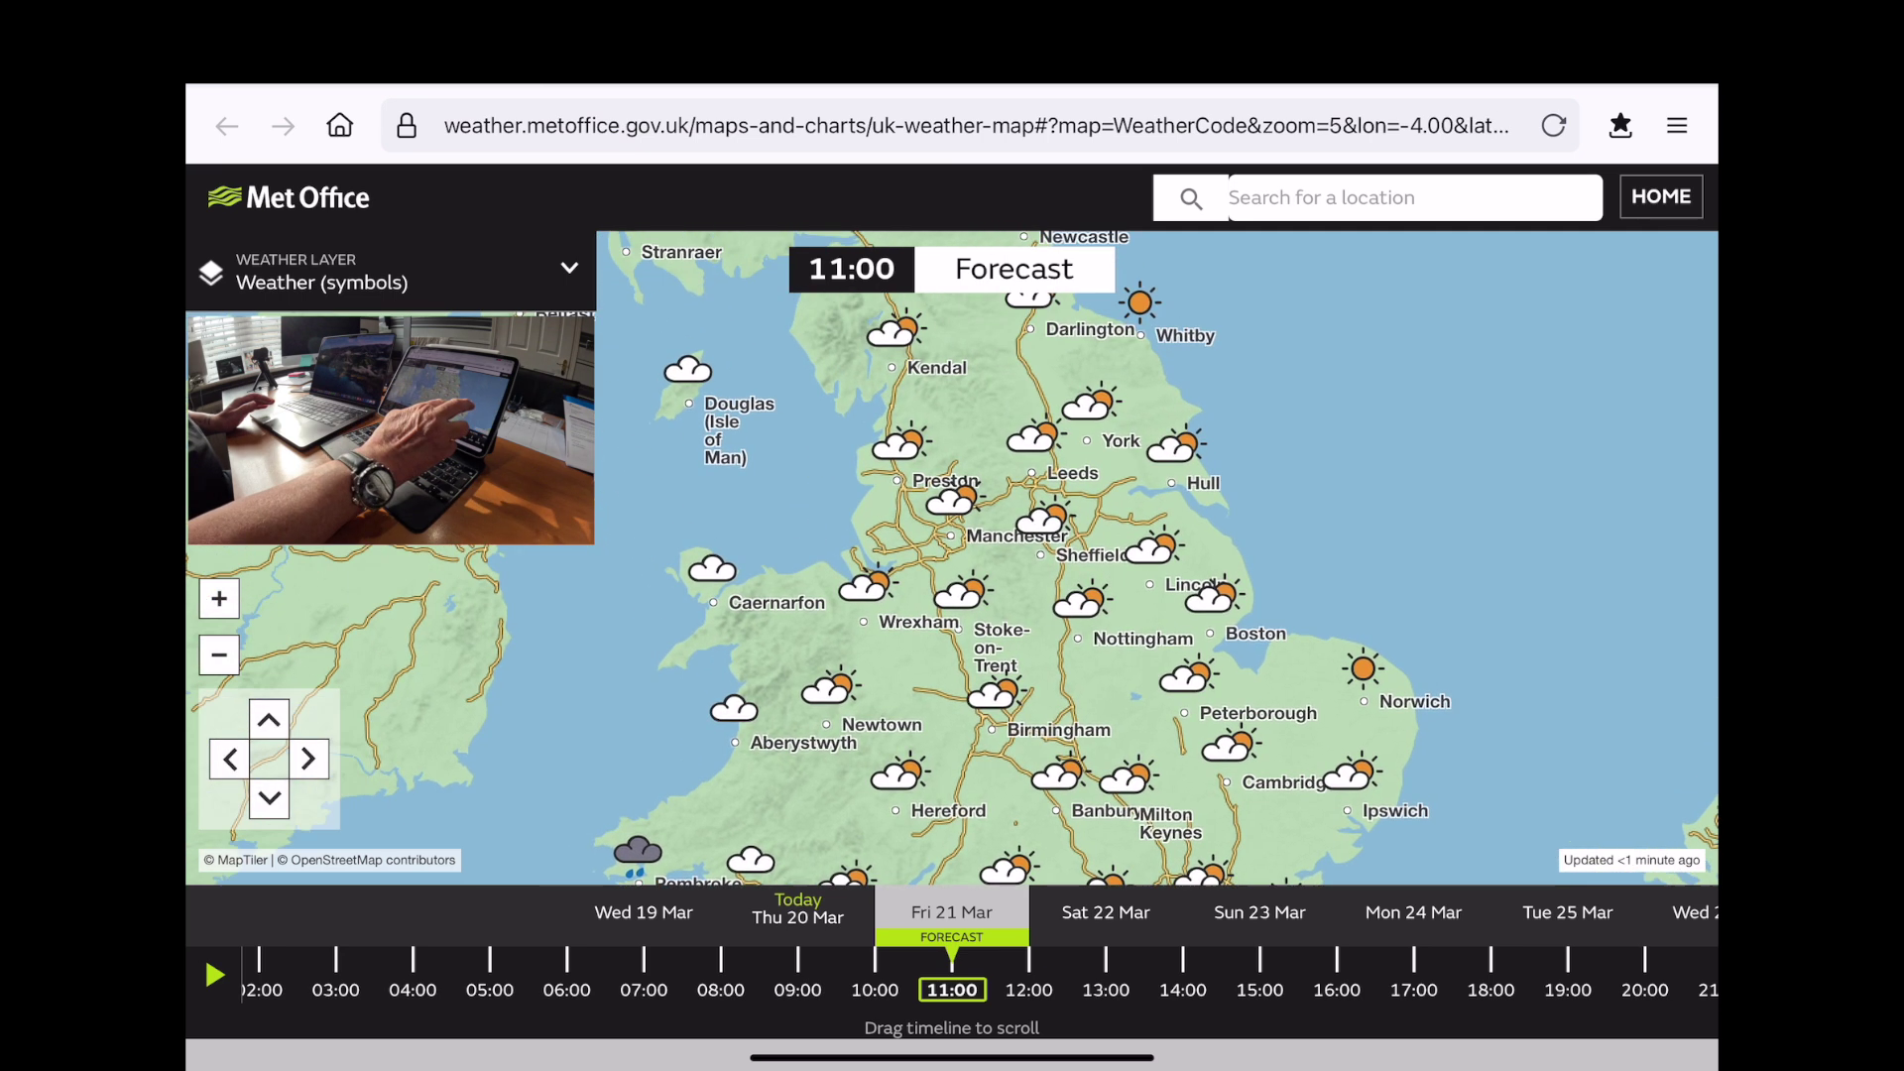
{"action": "key", "text": "Down"}
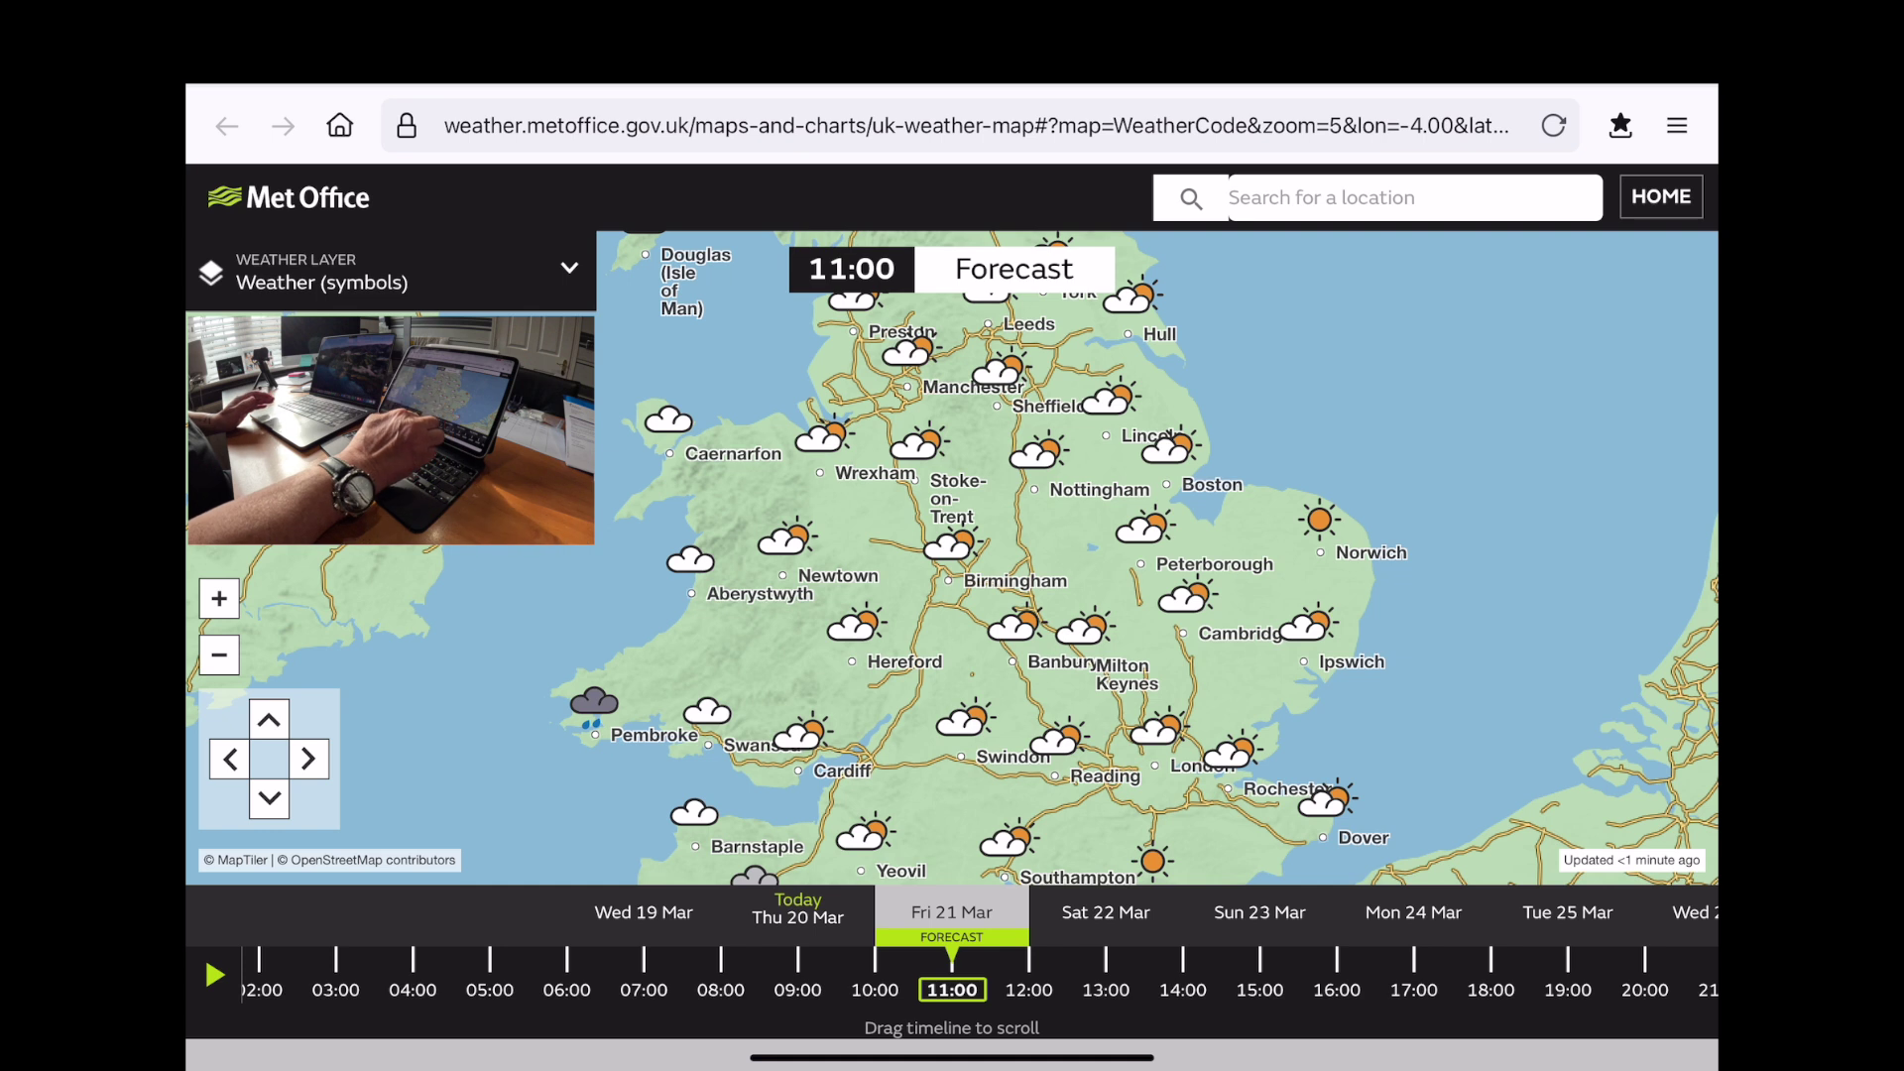
Advance the Friday 21 March map forecast hour by hour to 14:00 to examine how the weather develops
{"action": "left_click", "coordinate": [1028, 990]}
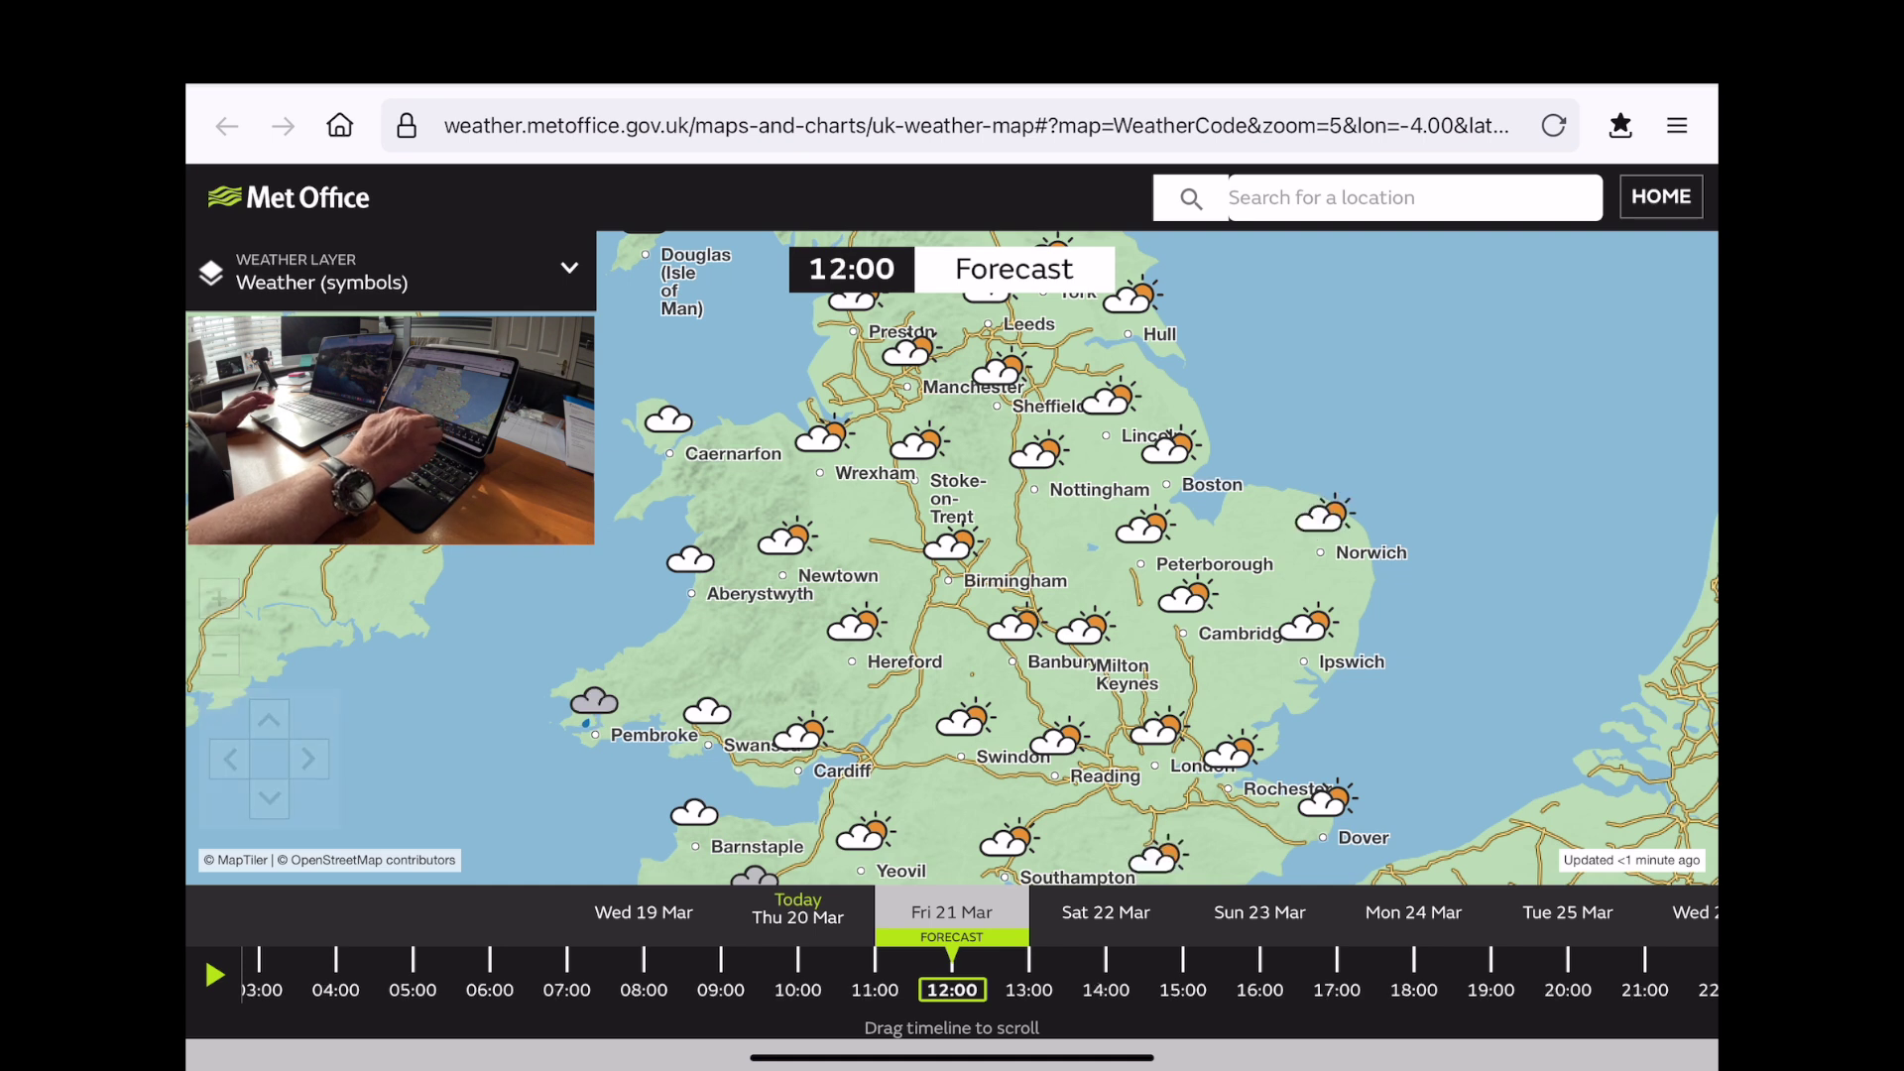
{"action": "left_click", "coordinate": [1028, 990]}
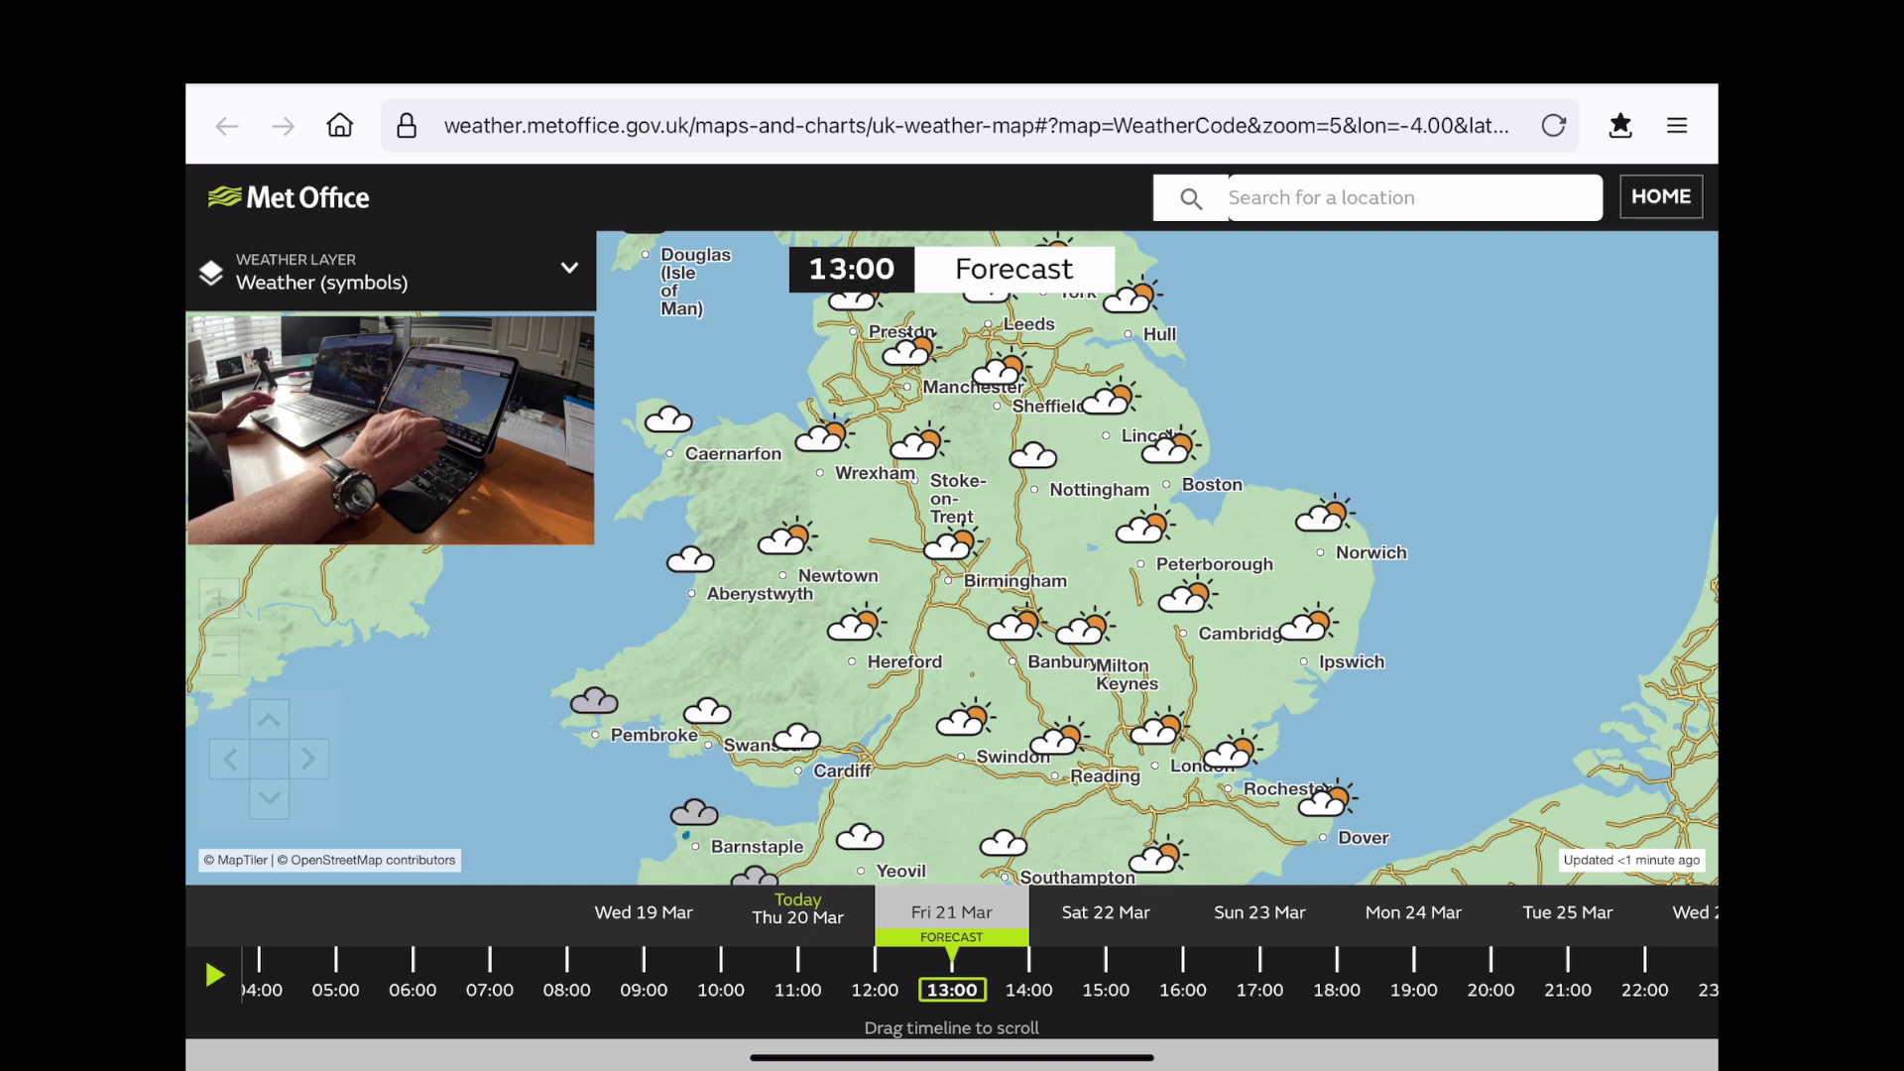
{"action": "left_click", "coordinate": [1029, 990]}
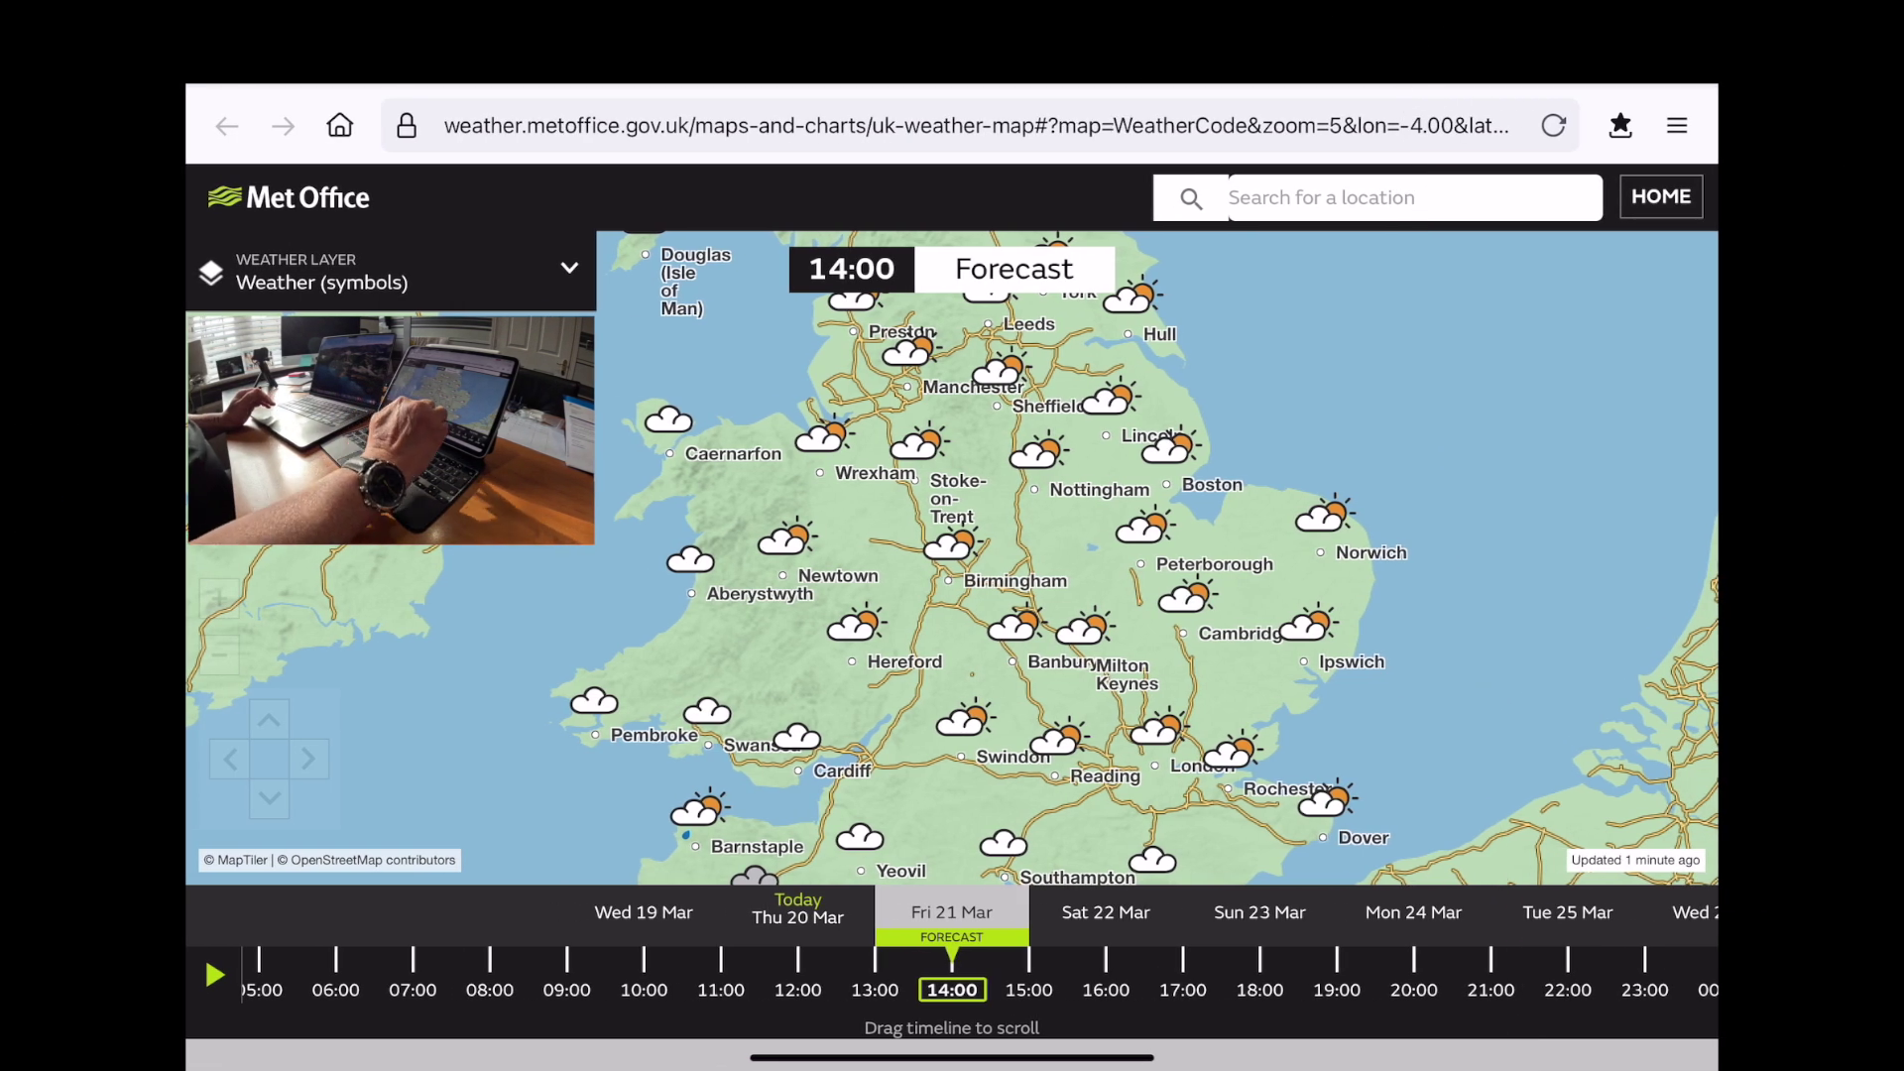
Leave the weather map and open ForeFlight from the iPad home screen
{"action": "key", "text": "super+h"}
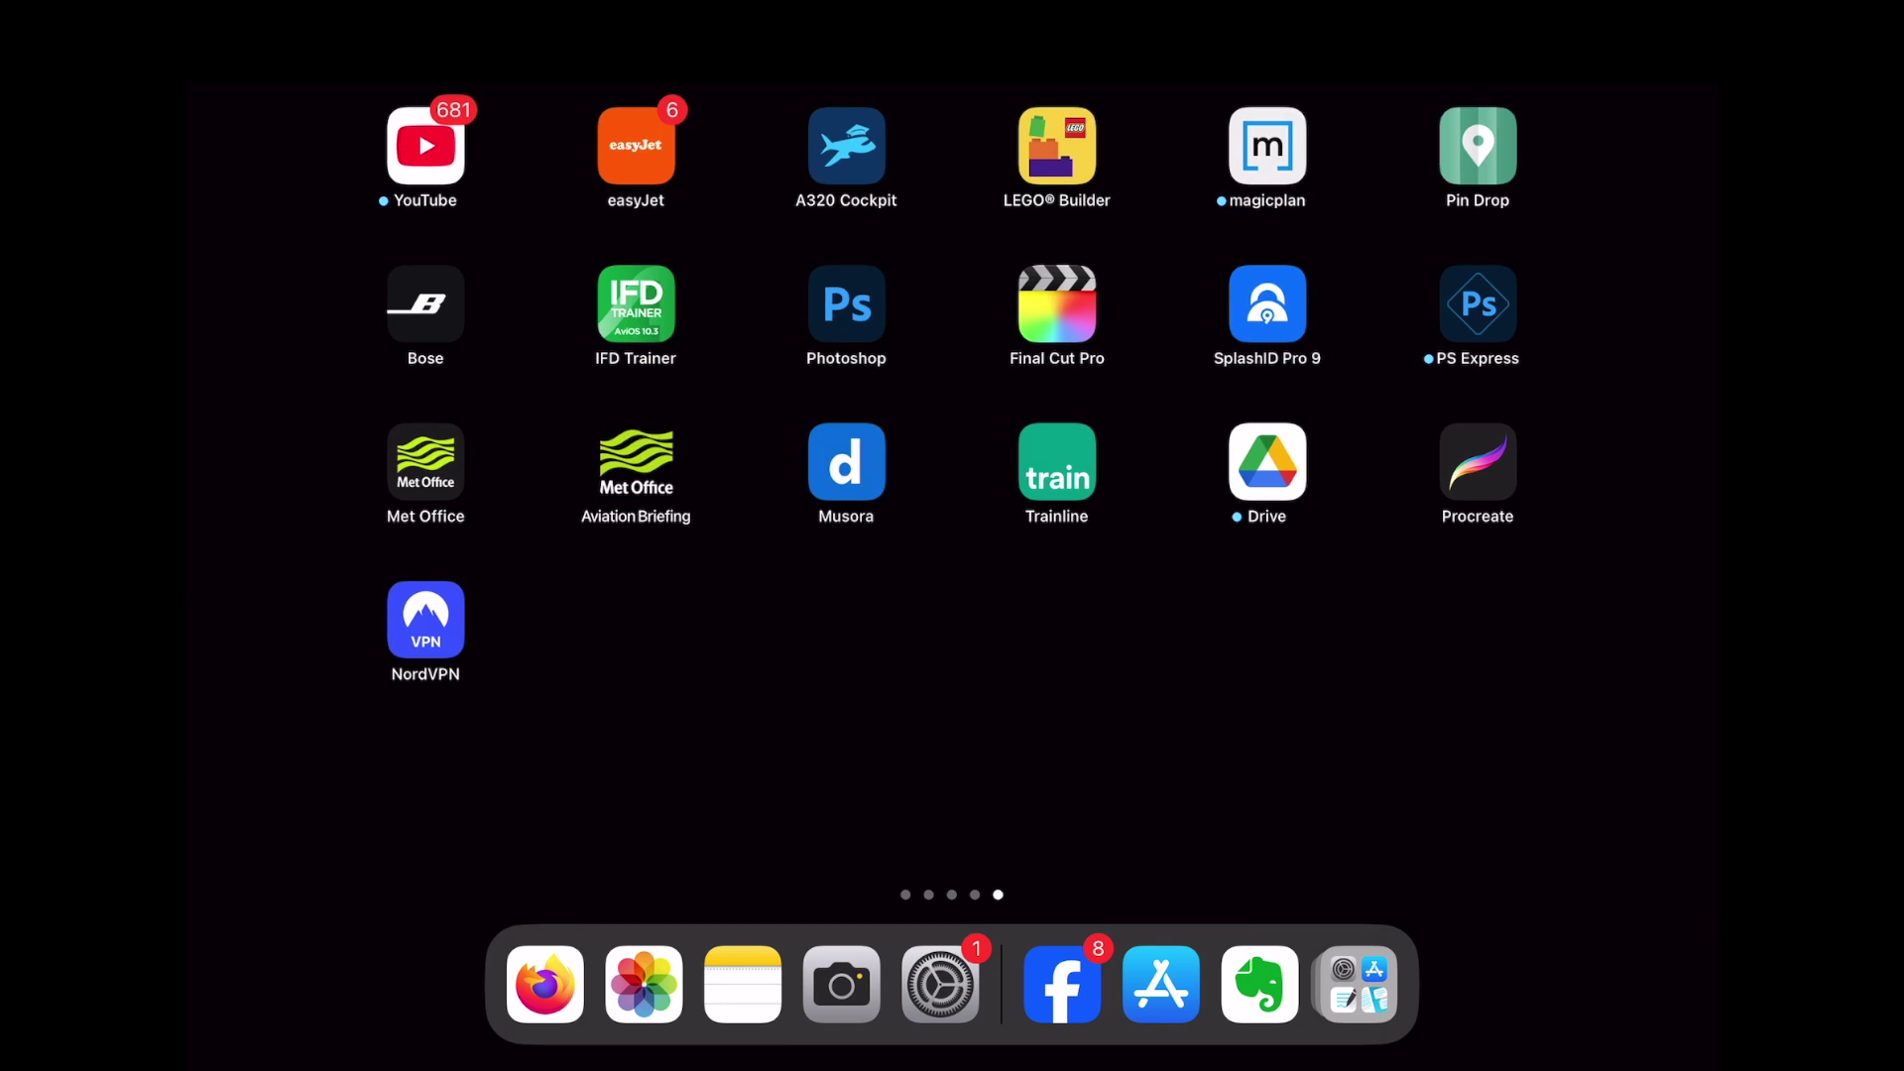
{"action": "key", "text": "super+h"}
{"action": "scroll", "coordinate": [926, 496], "scroll_direction": "right", "scroll_amount": 3}
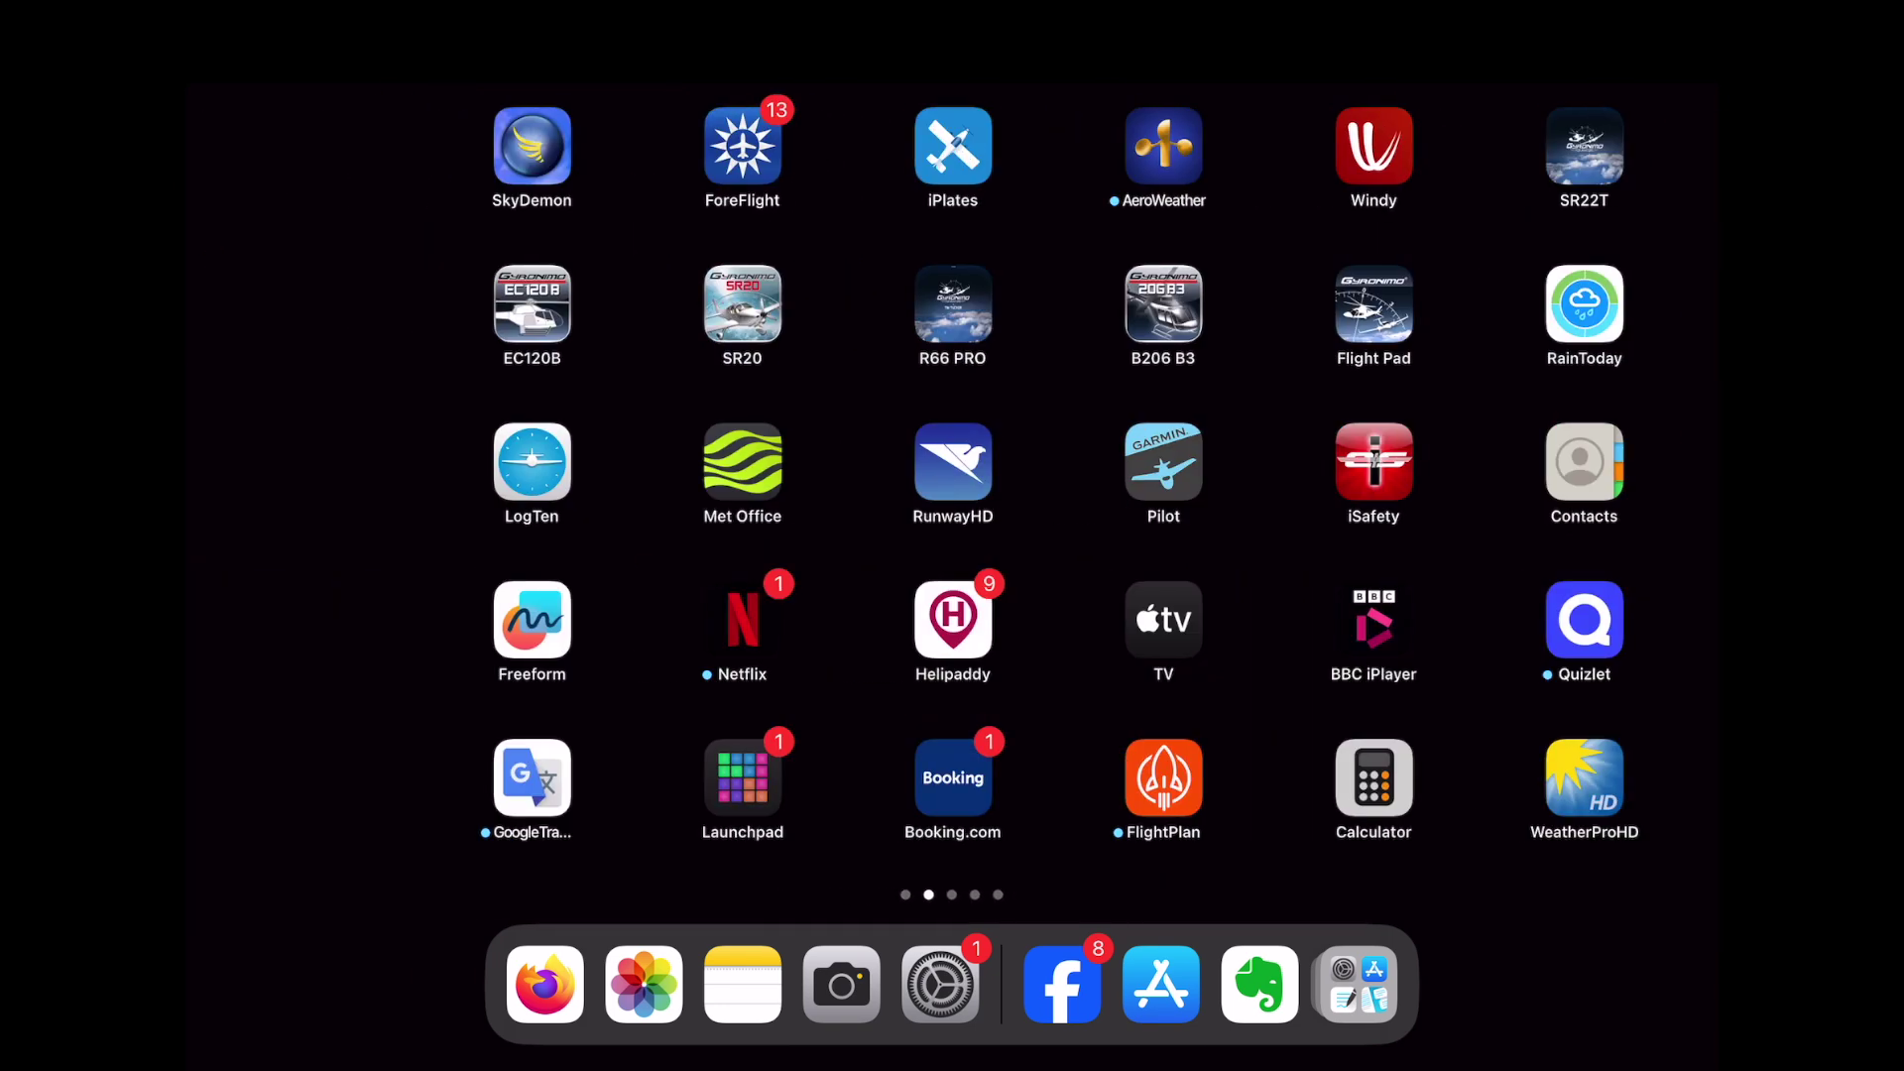
{"action": "scroll", "coordinate": [926, 496], "scroll_direction": "right", "scroll_amount": 3}
{"action": "scroll", "coordinate": [926, 496], "scroll_direction": "left", "scroll_amount": 3}
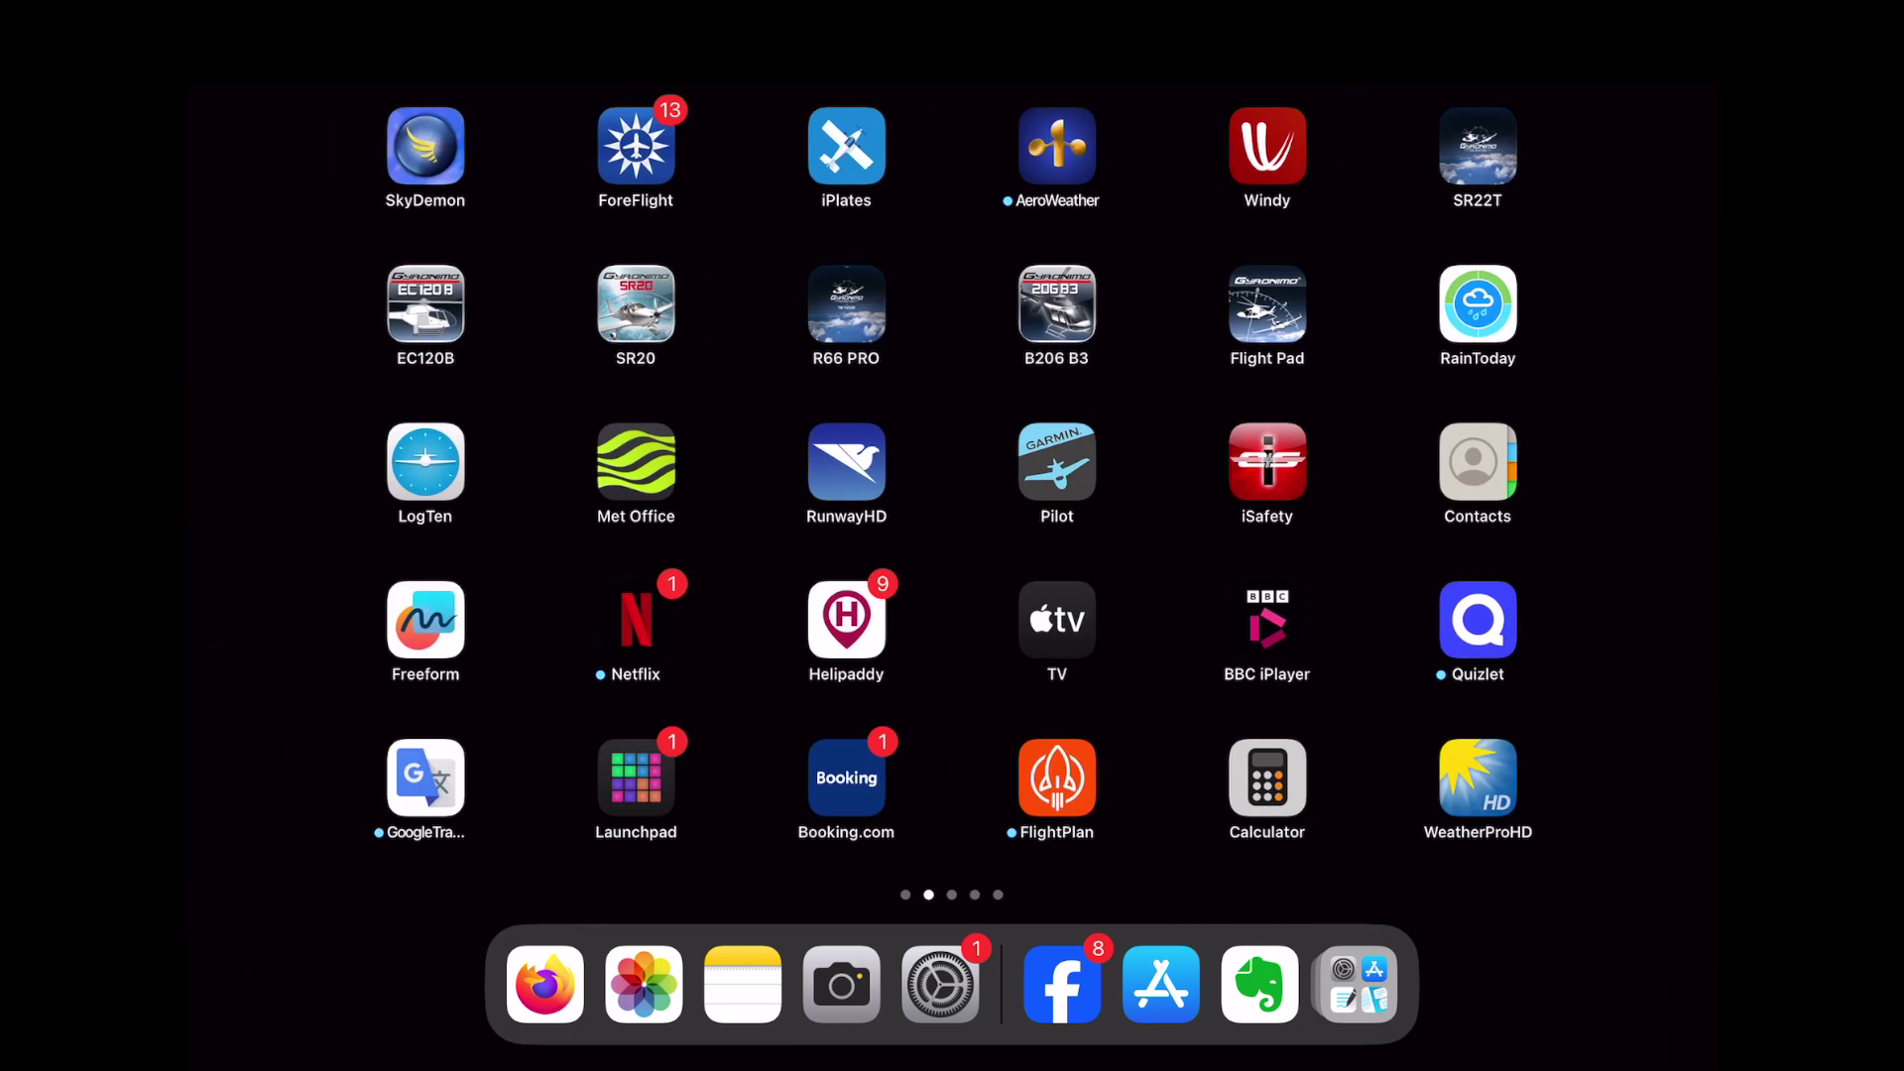
{"action": "left_click", "coordinate": [582, 146]}
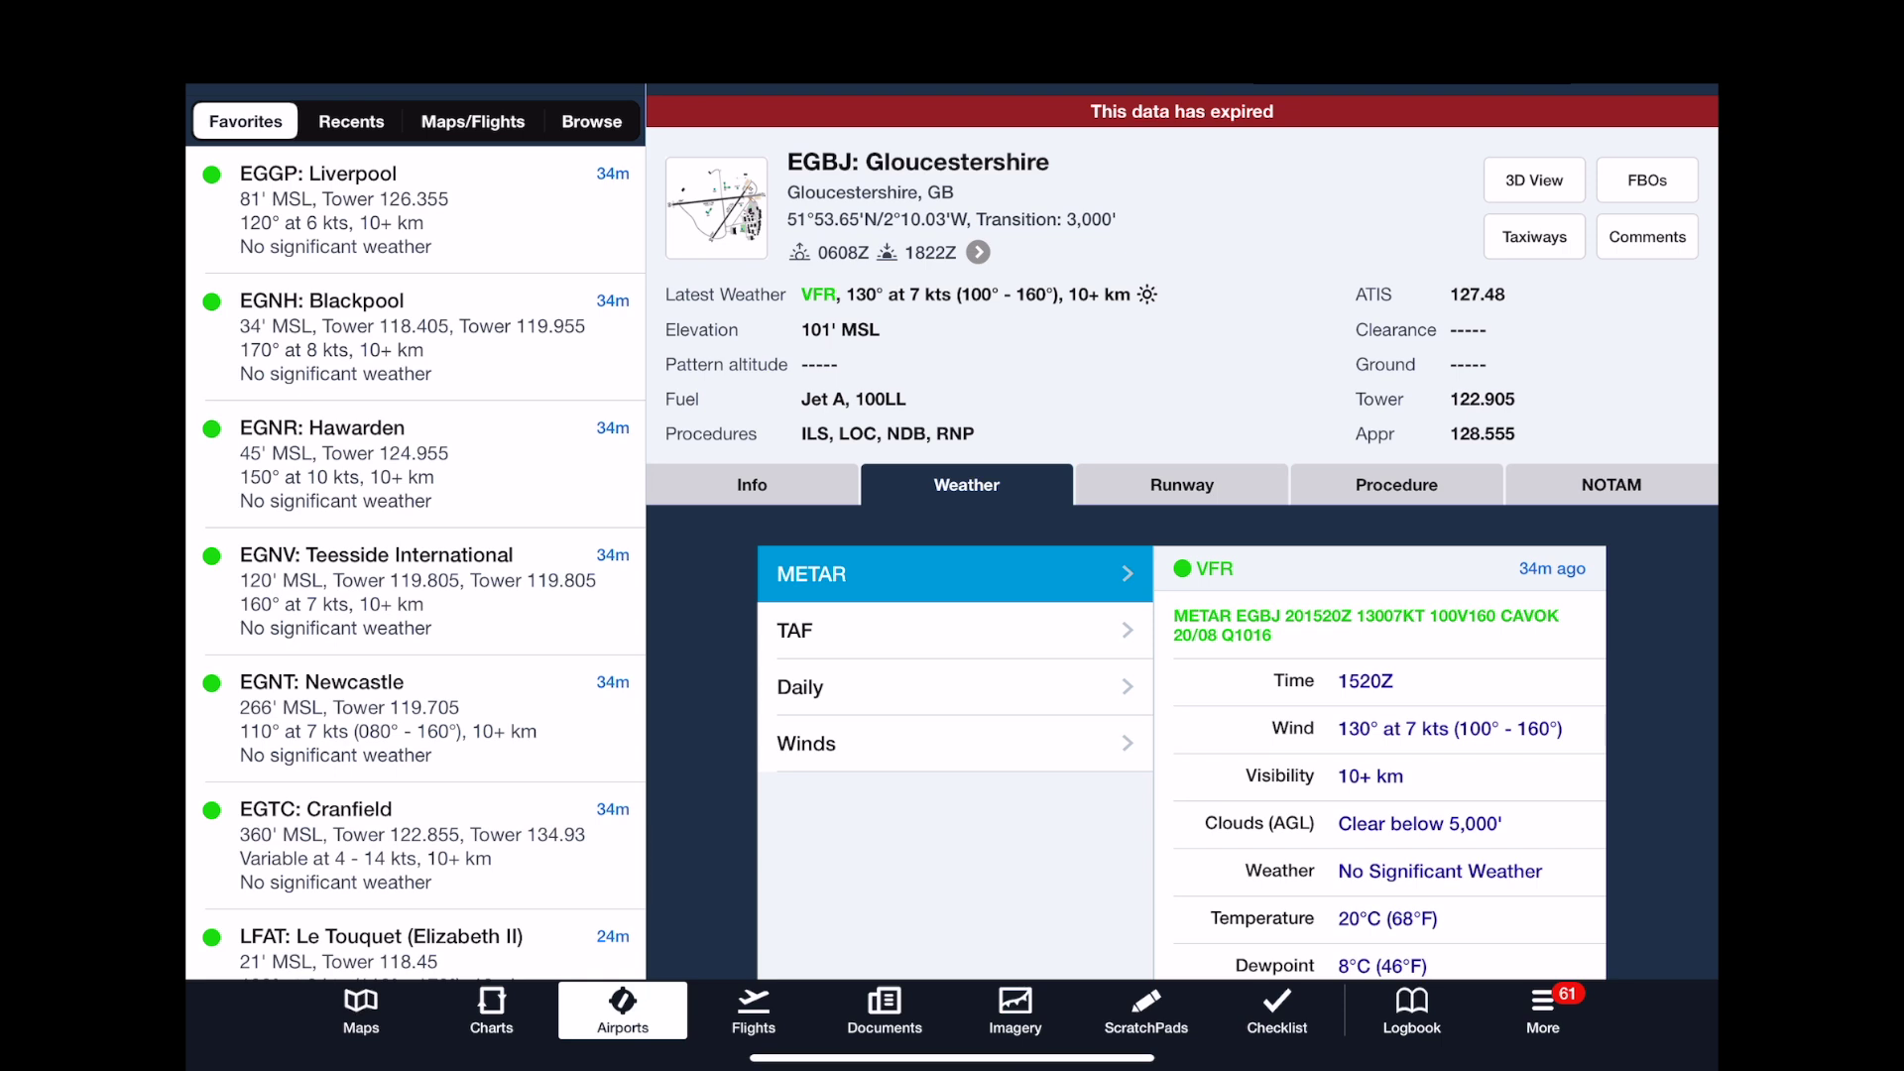
Open the daily forecast for EGBJ Gloucestershire and examine the hourly conditions for Friday 21 March
{"action": "left_click", "coordinate": [952, 686]}
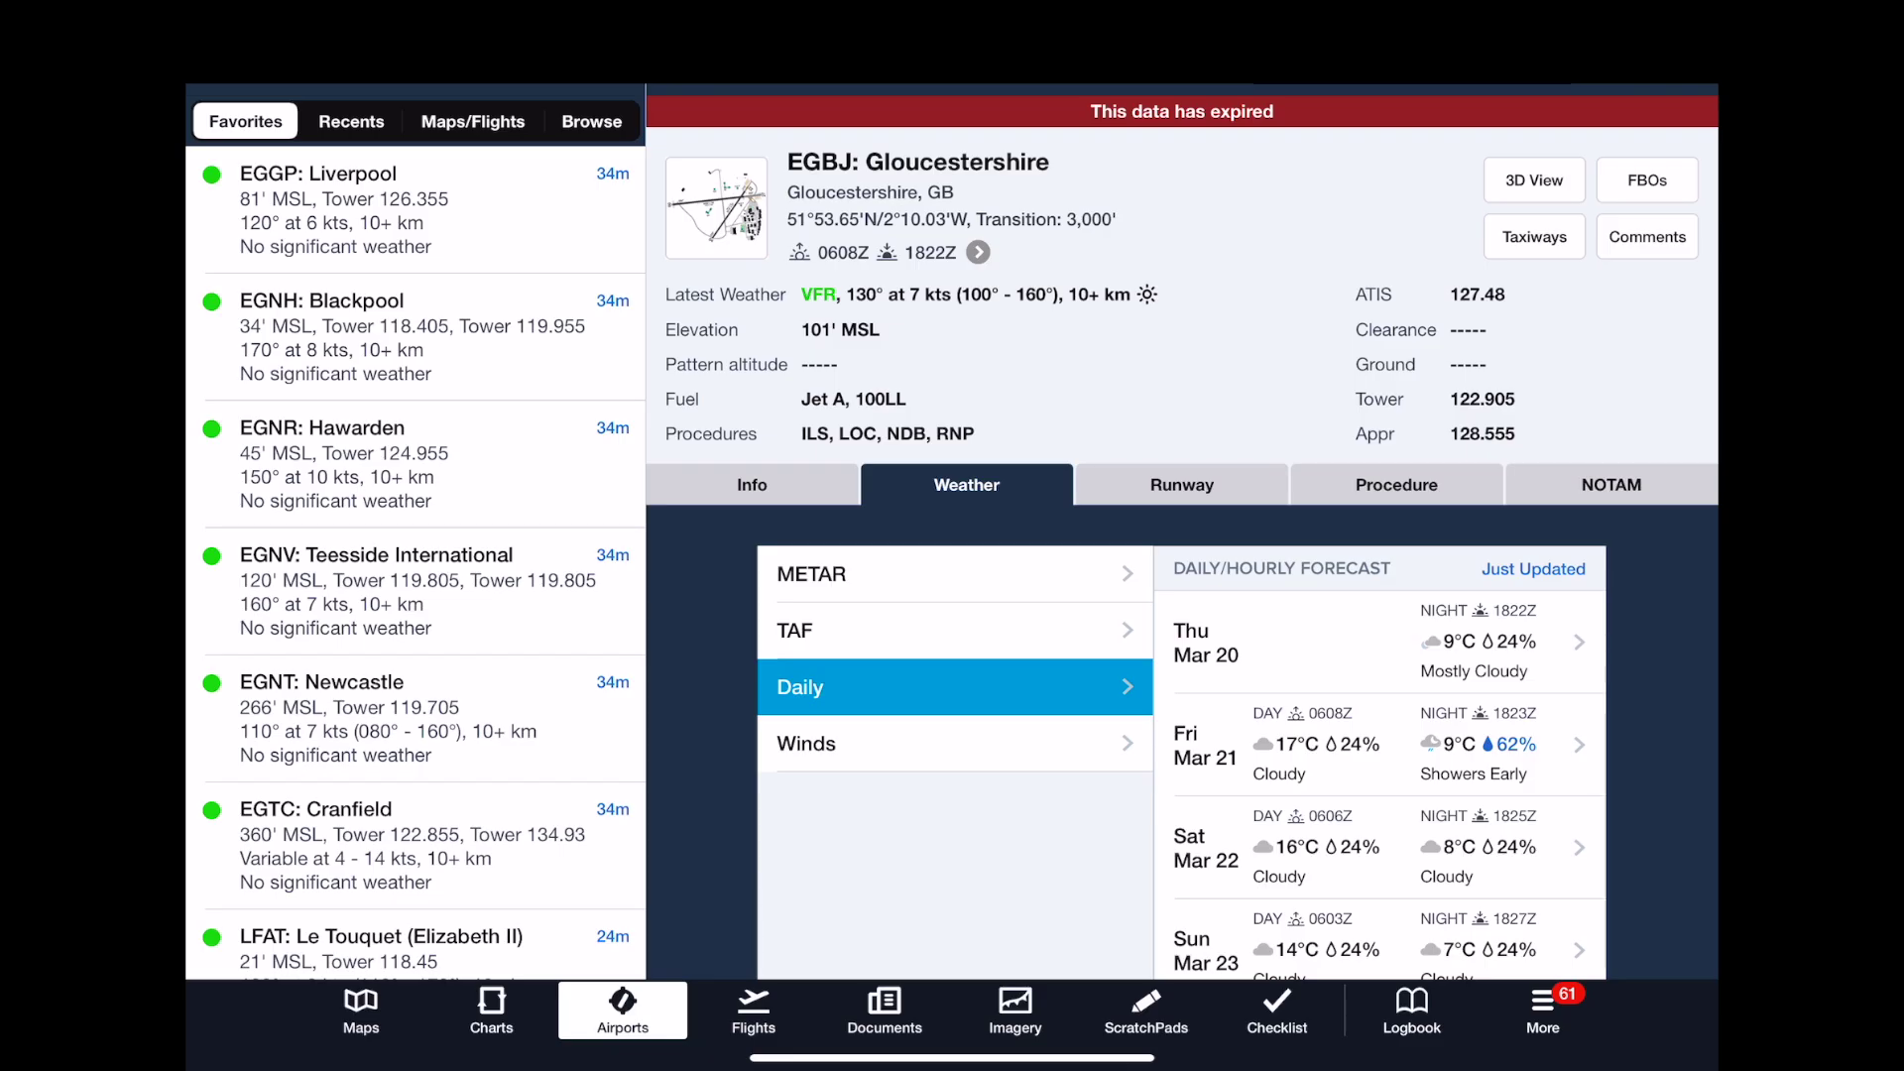
{"action": "left_click", "coordinate": [1378, 744]}
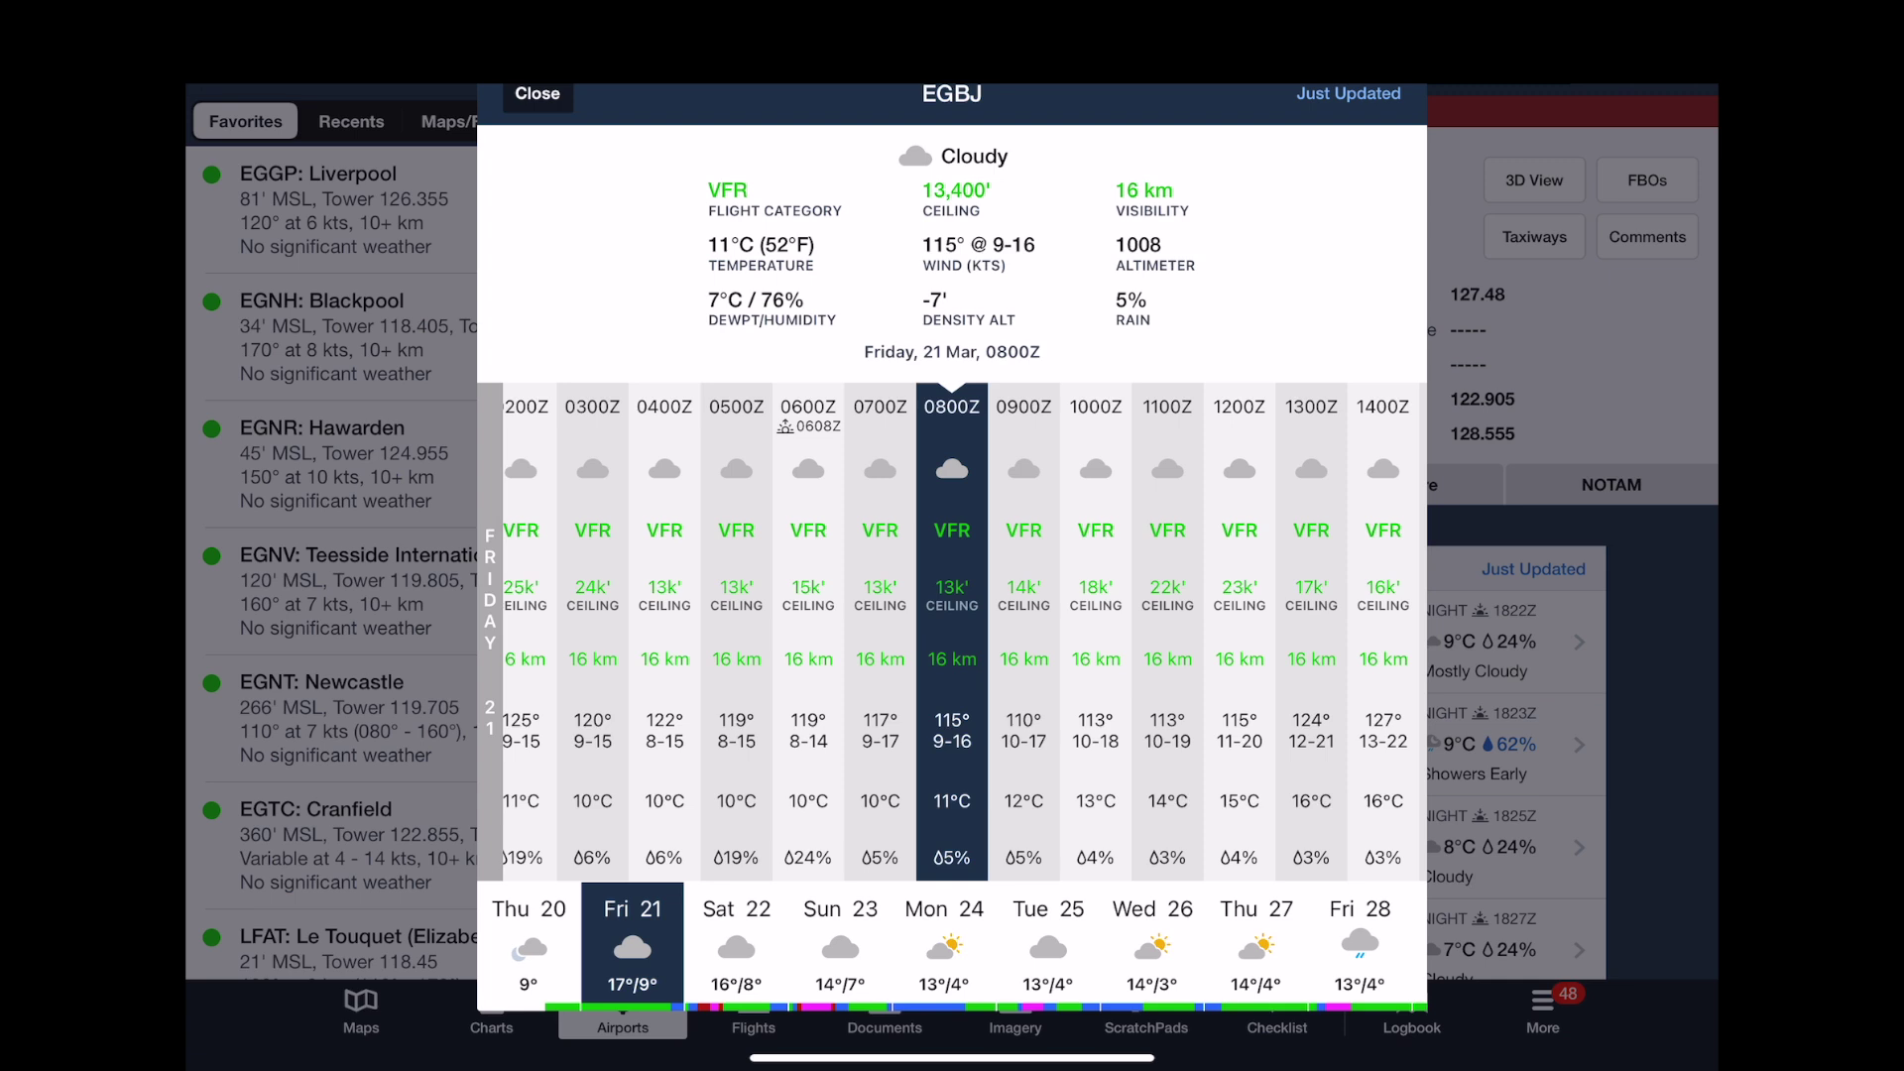
{"action": "scroll", "coordinate": [952, 634], "scroll_direction": "right", "scroll_amount": 5}
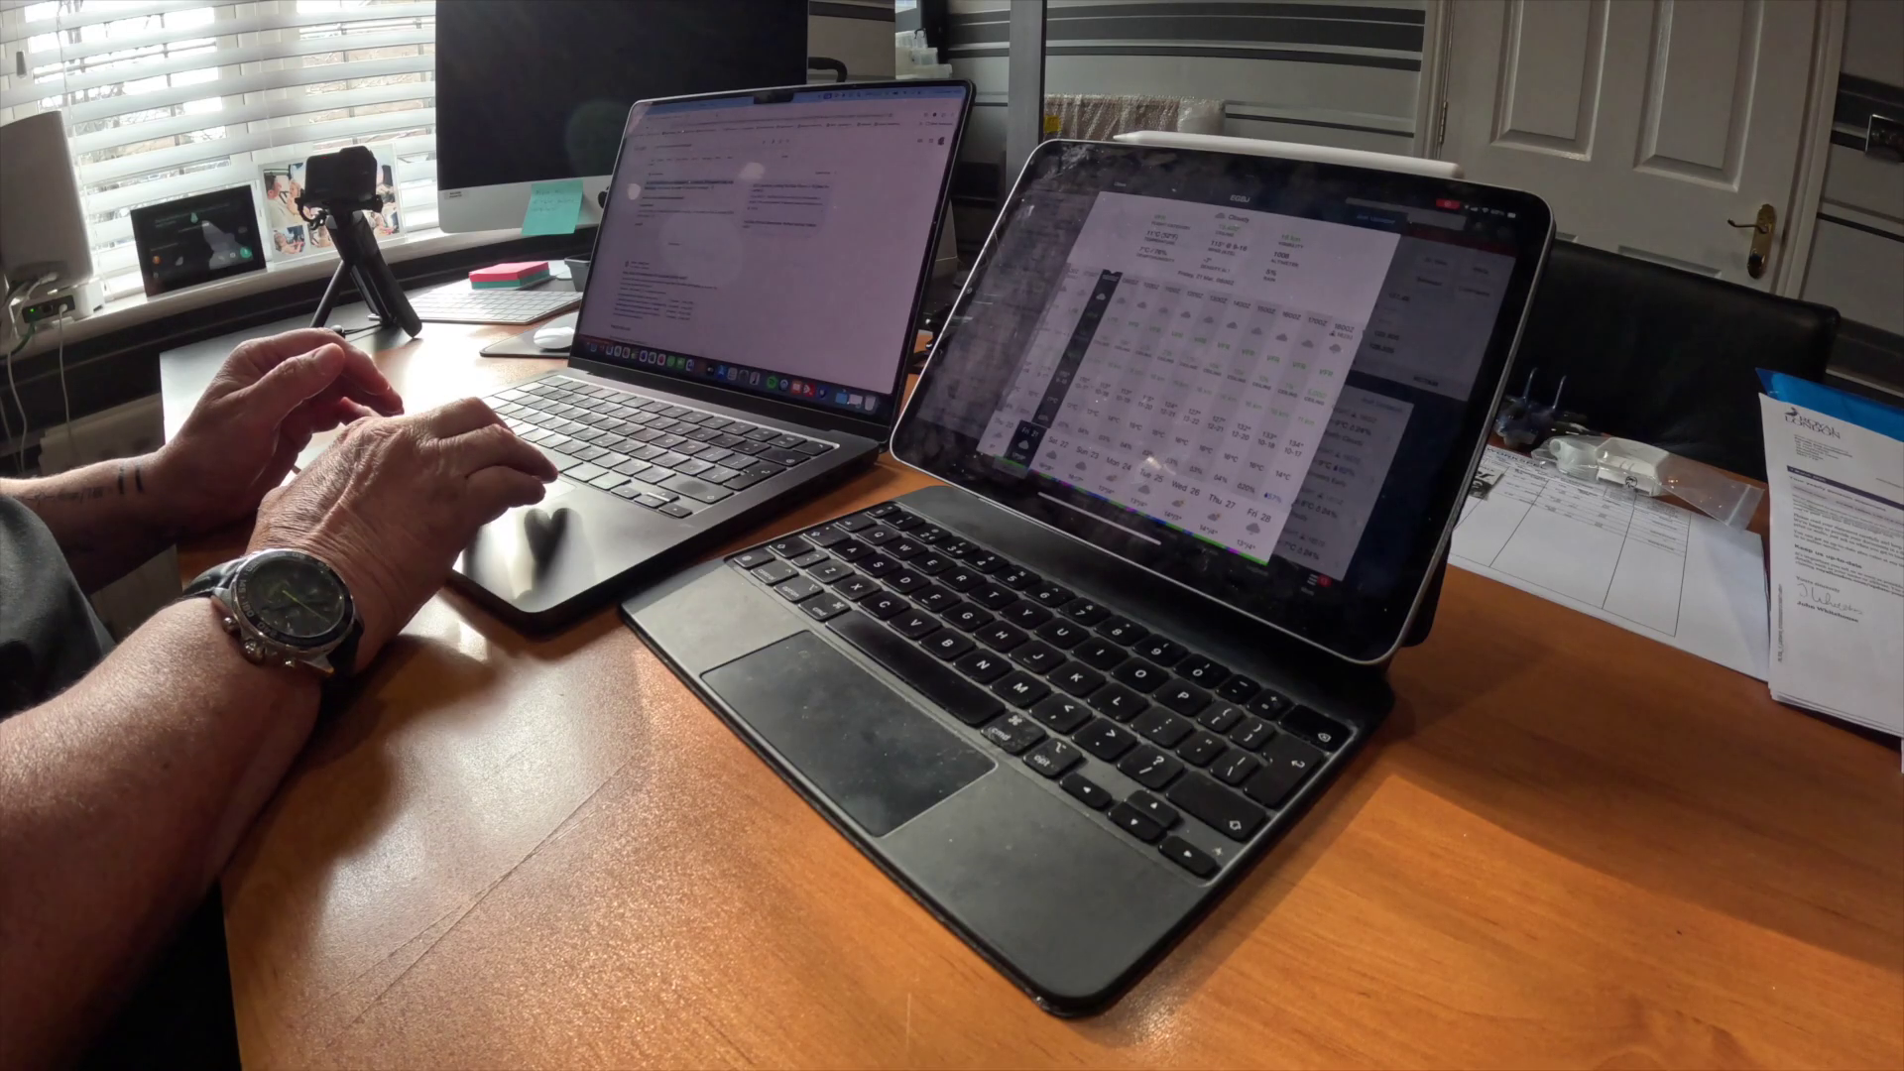
Switch to the web browser on the laptop and open autorouter.aero
{"action": "key", "text": "super+h"}
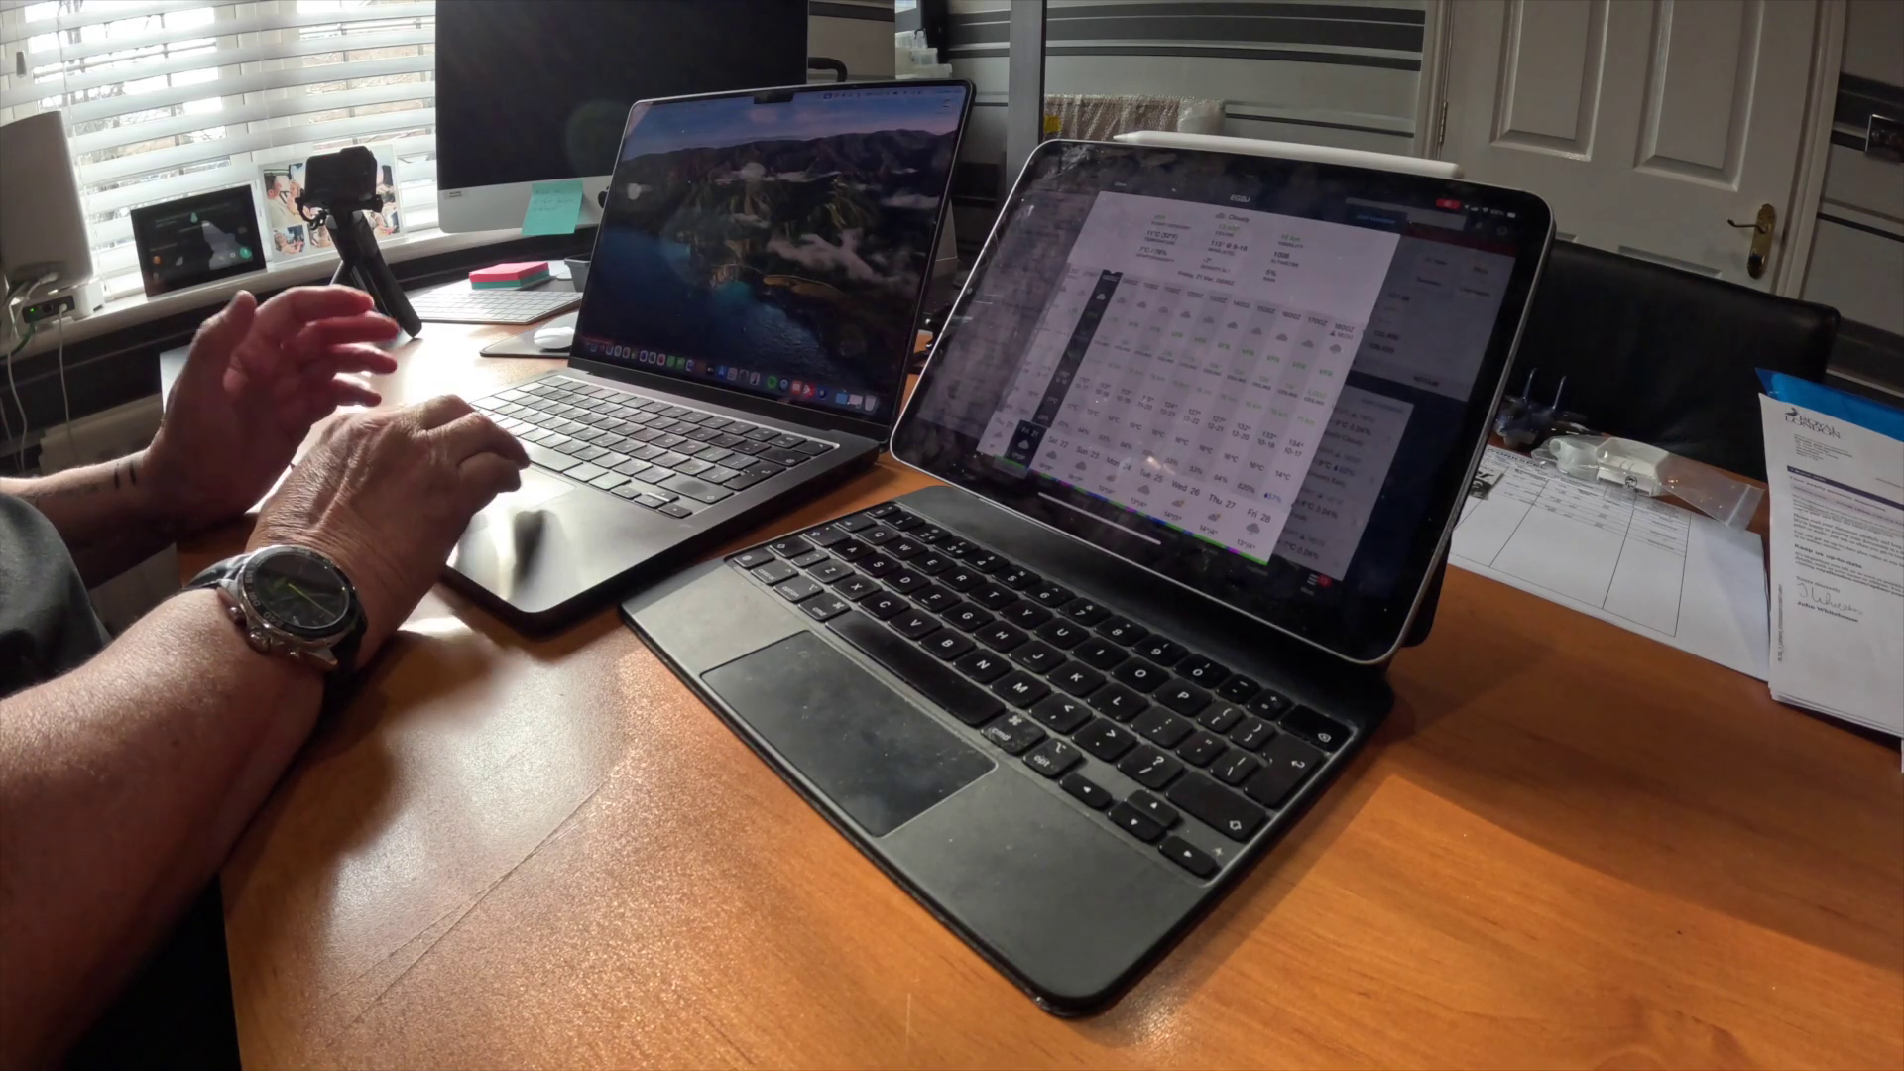
{"action": "key", "text": "super+Tab"}
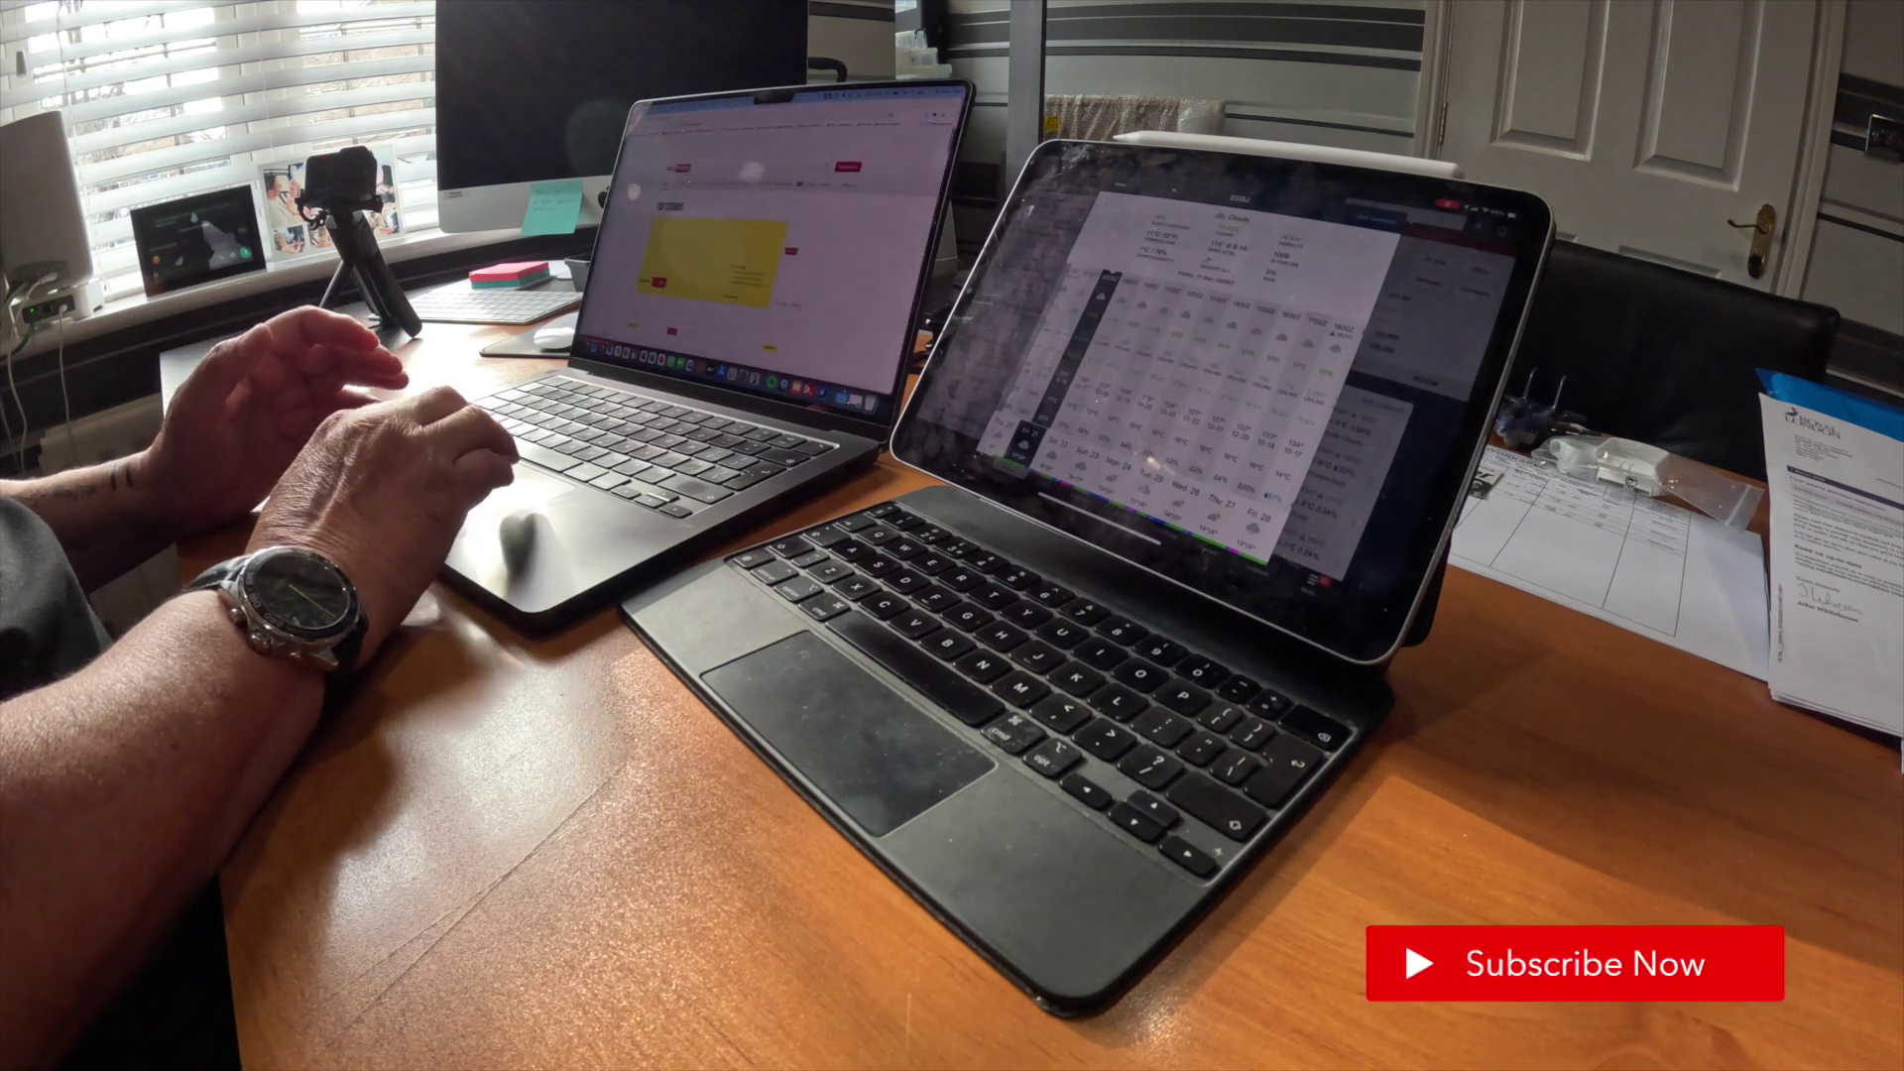
{"action": "key", "text": "super+l"}
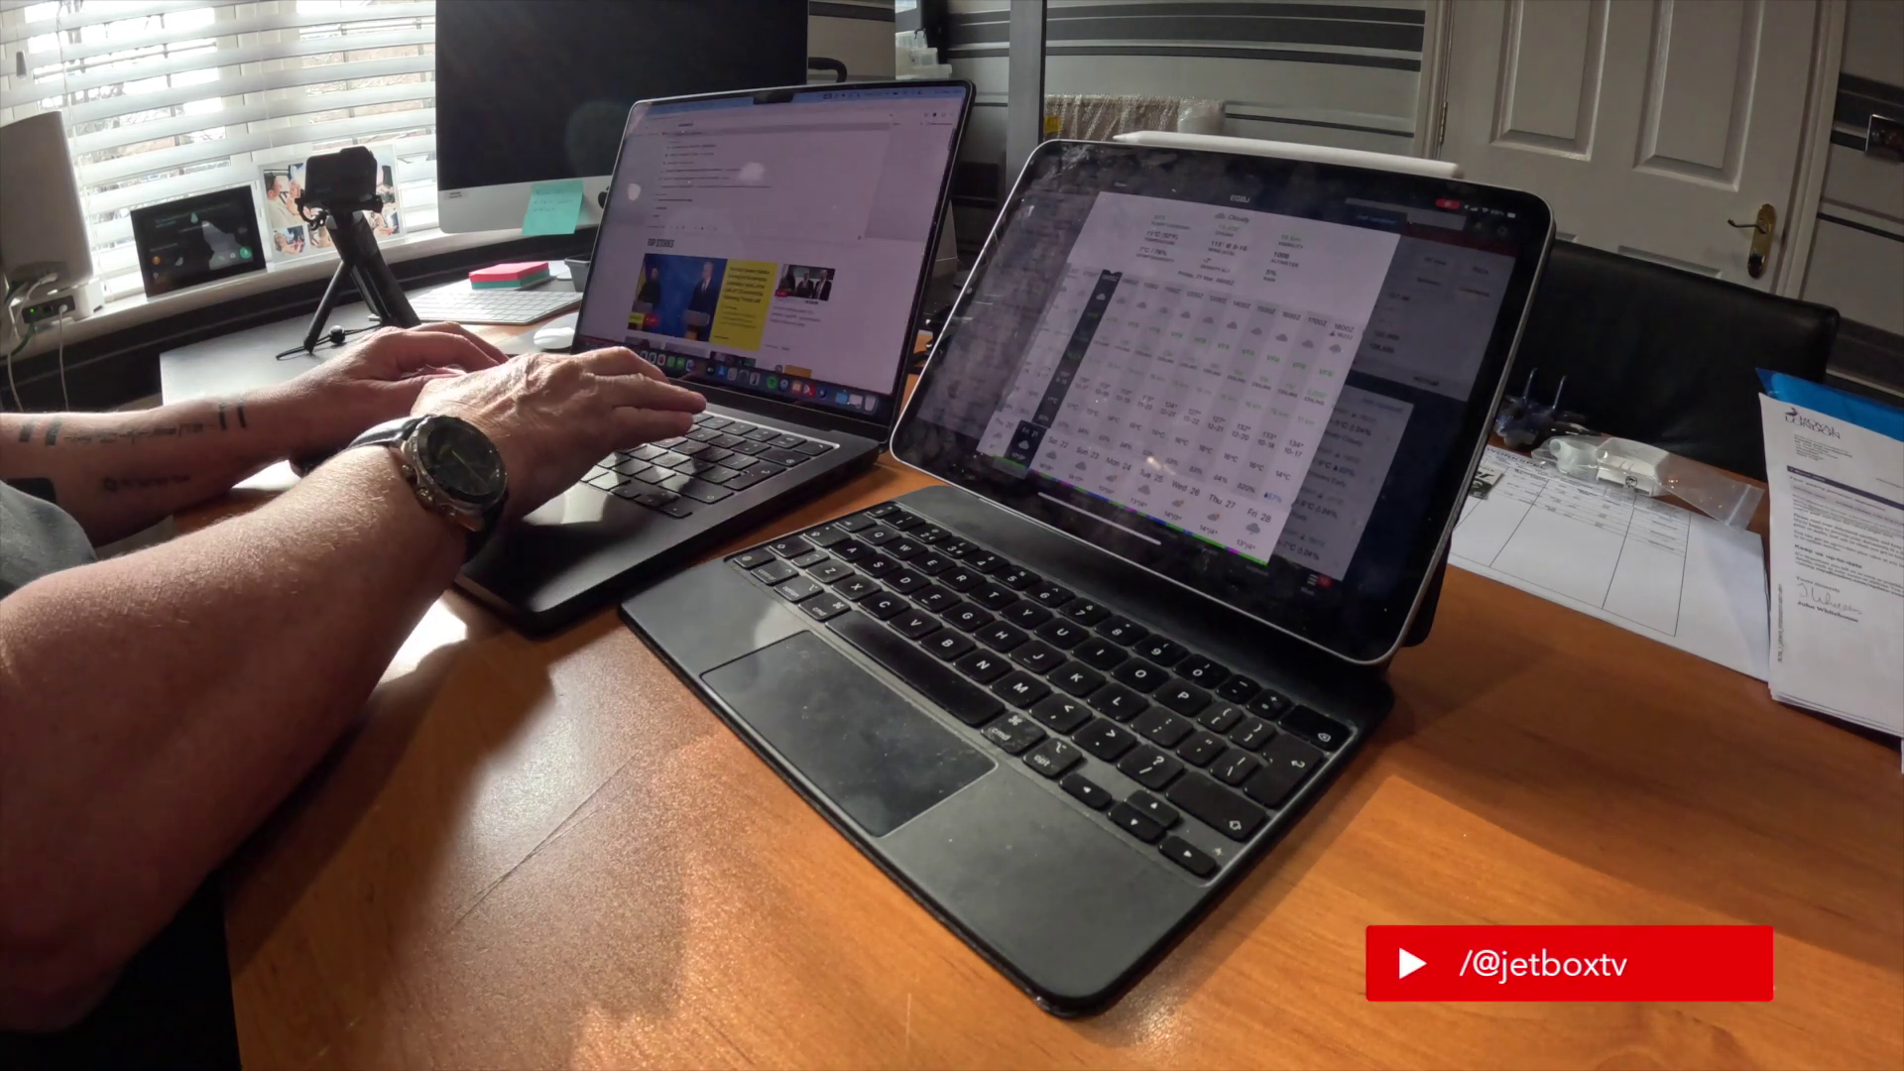
{"action": "type", "text": "autorouter.aero"}
{"action": "key", "text": "Return"}
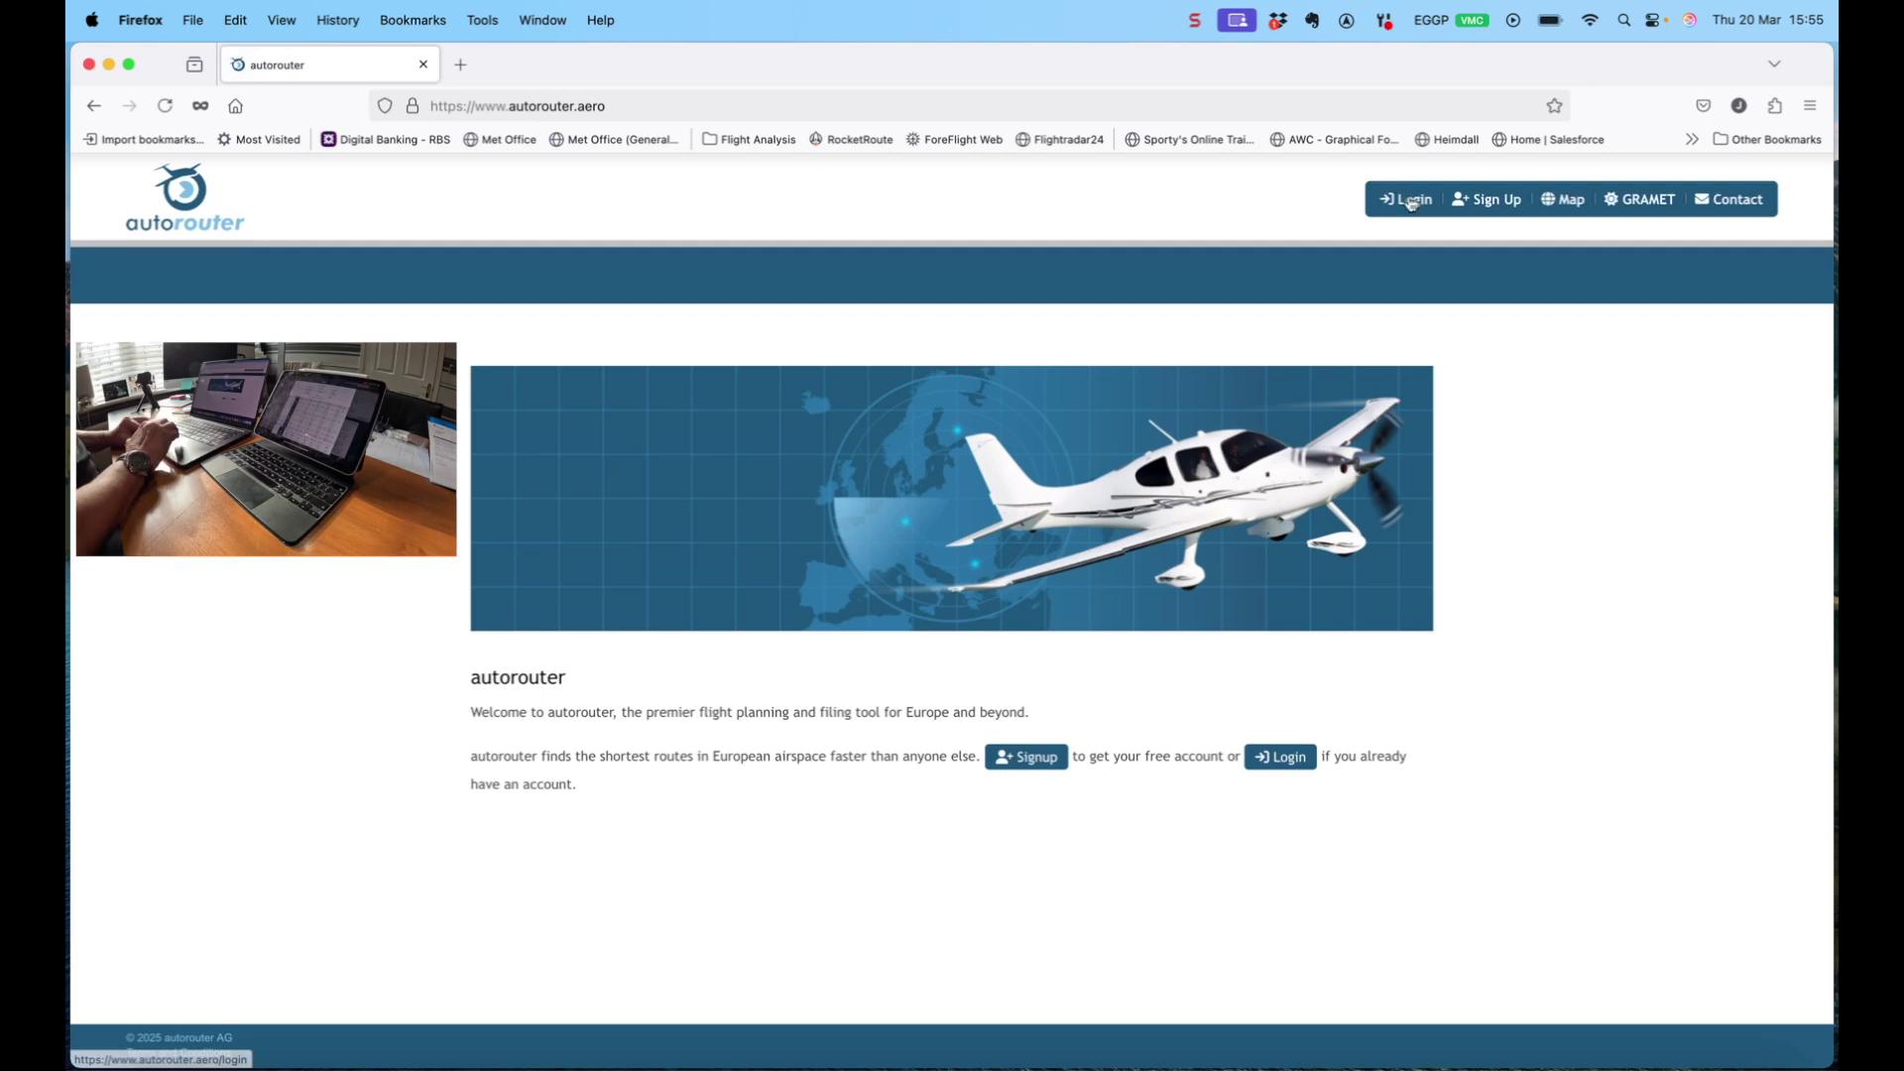
Log in to the autorouter account and open the GRAMET briefing page
{"action": "left_click", "coordinate": [1410, 201]}
{"action": "left_click", "coordinate": [863, 646]}
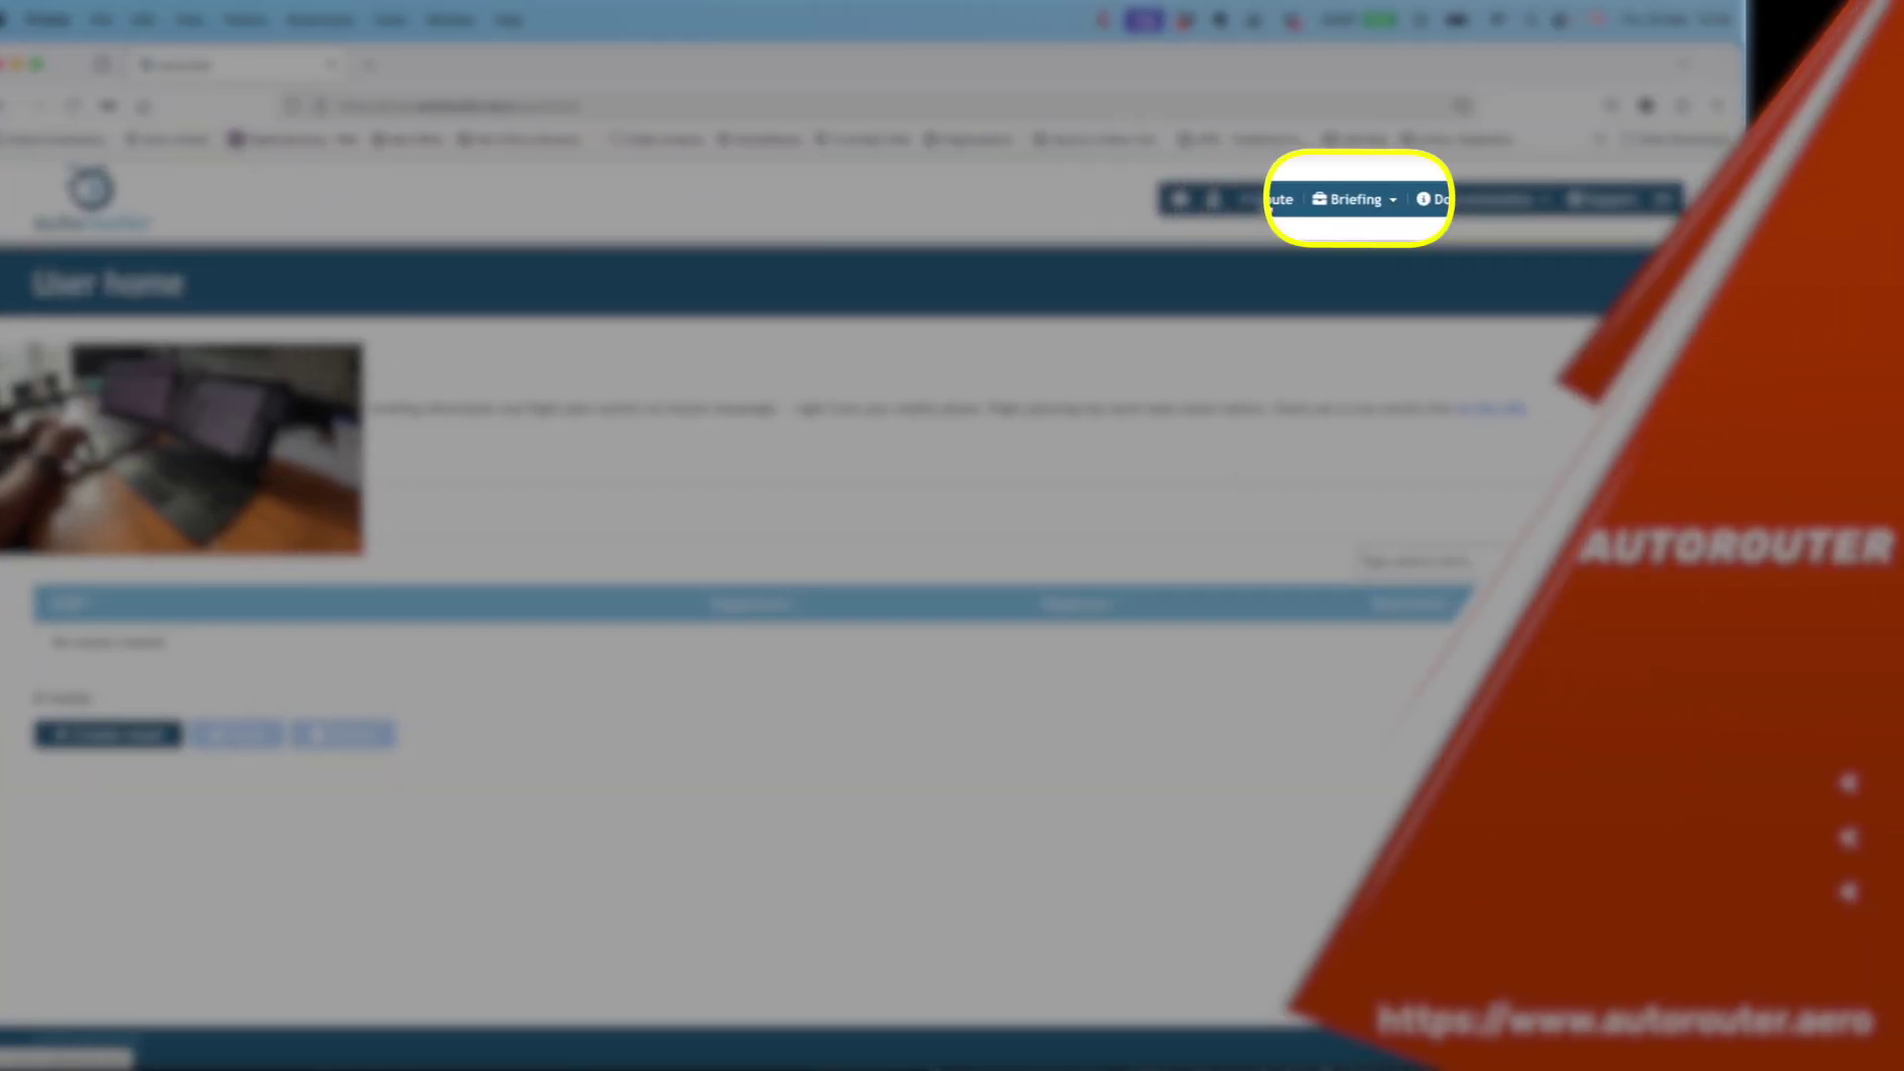
{"action": "left_click", "coordinate": [1351, 201]}
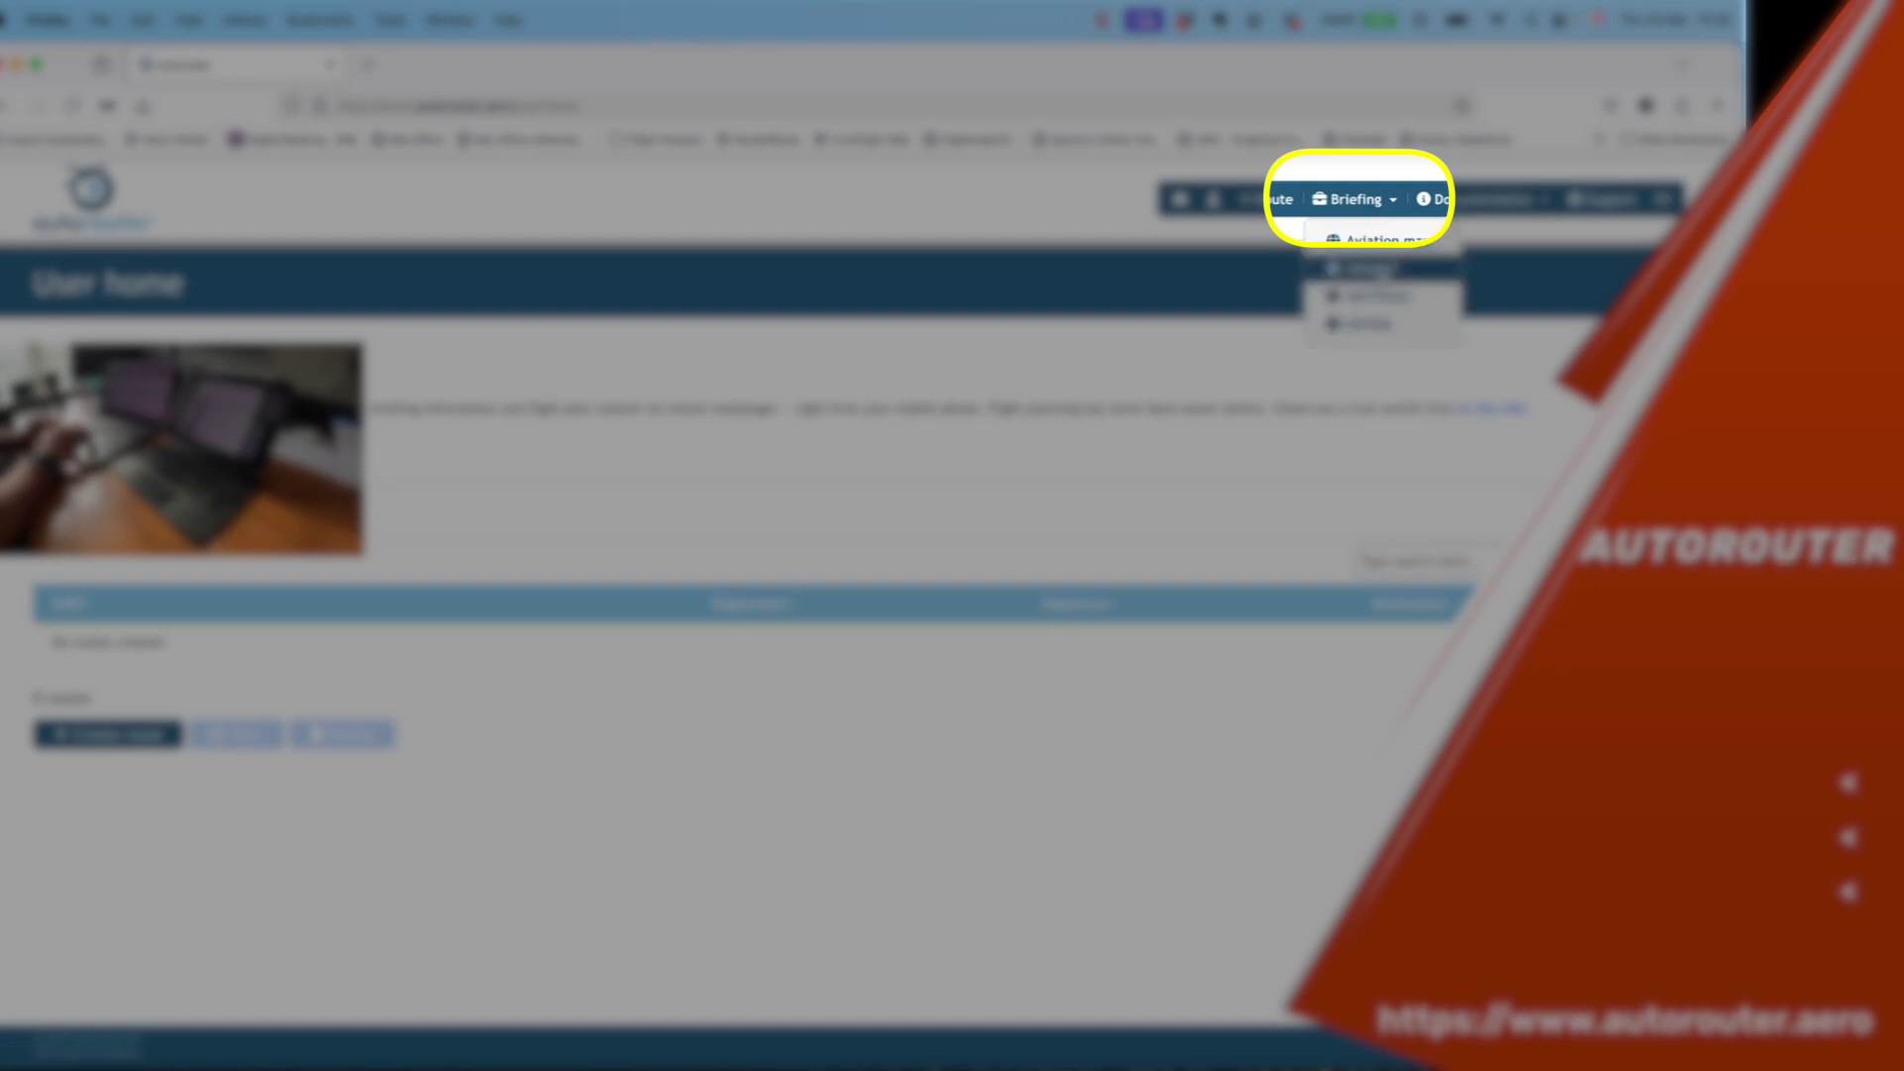
{"action": "left_click", "coordinate": [1339, 255]}
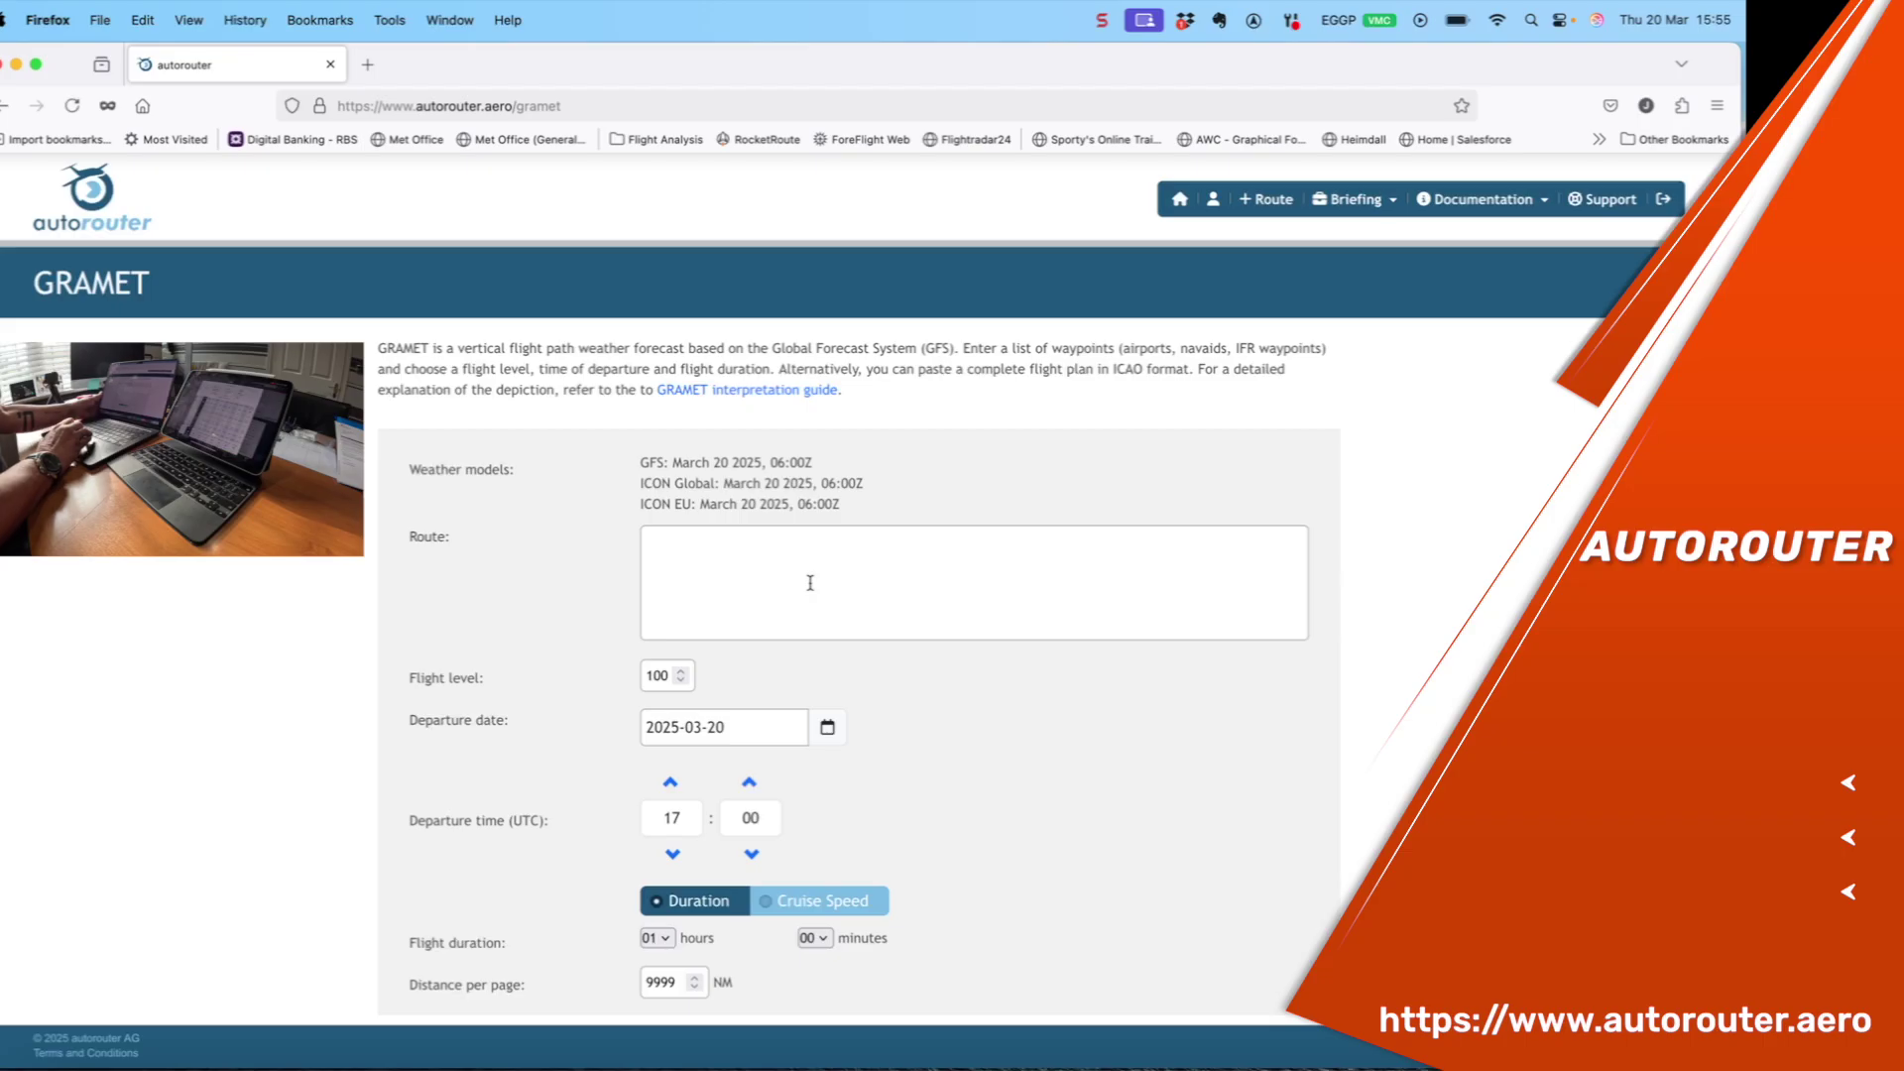
Enter EGGP EGBJ as the route for the GRAMET forecast
{"action": "left_click", "coordinate": [764, 540]}
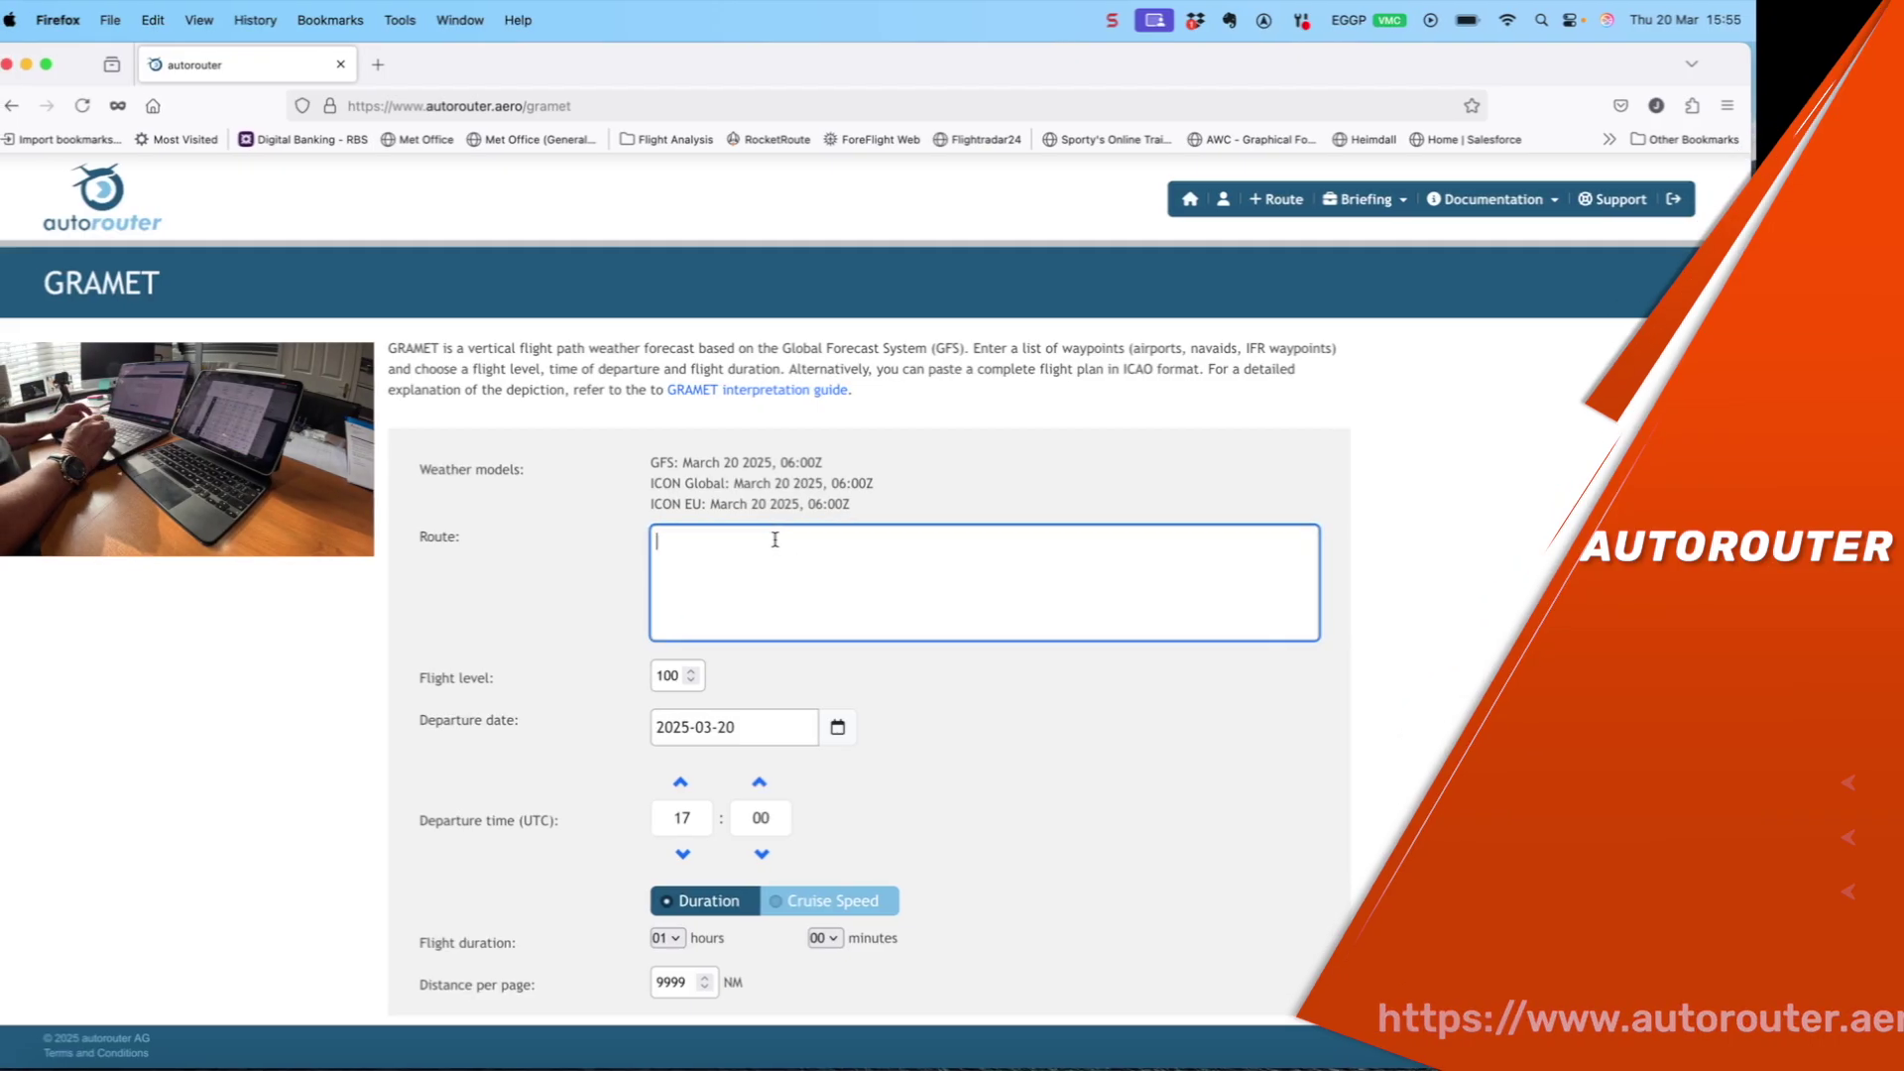
{"action": "type", "text": "EGGP"}
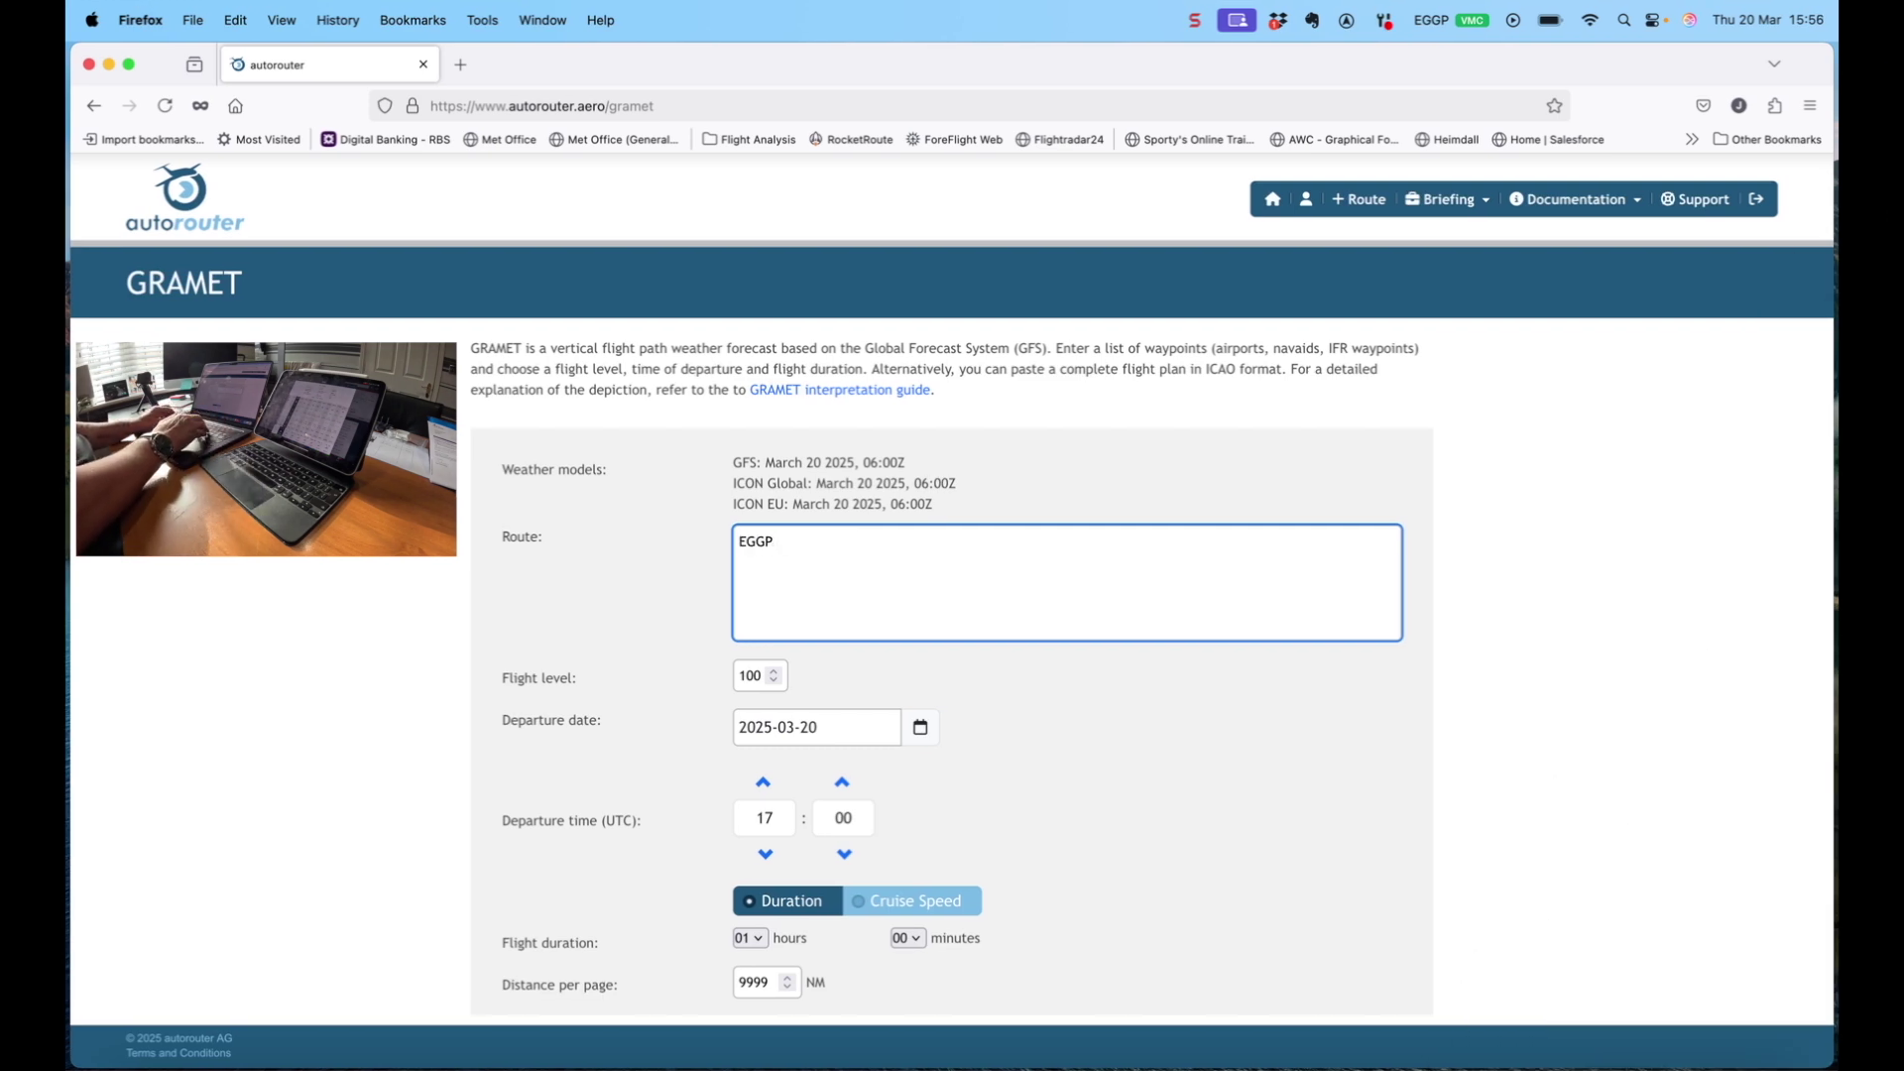
{"action": "type", "text": "EGBJ"}
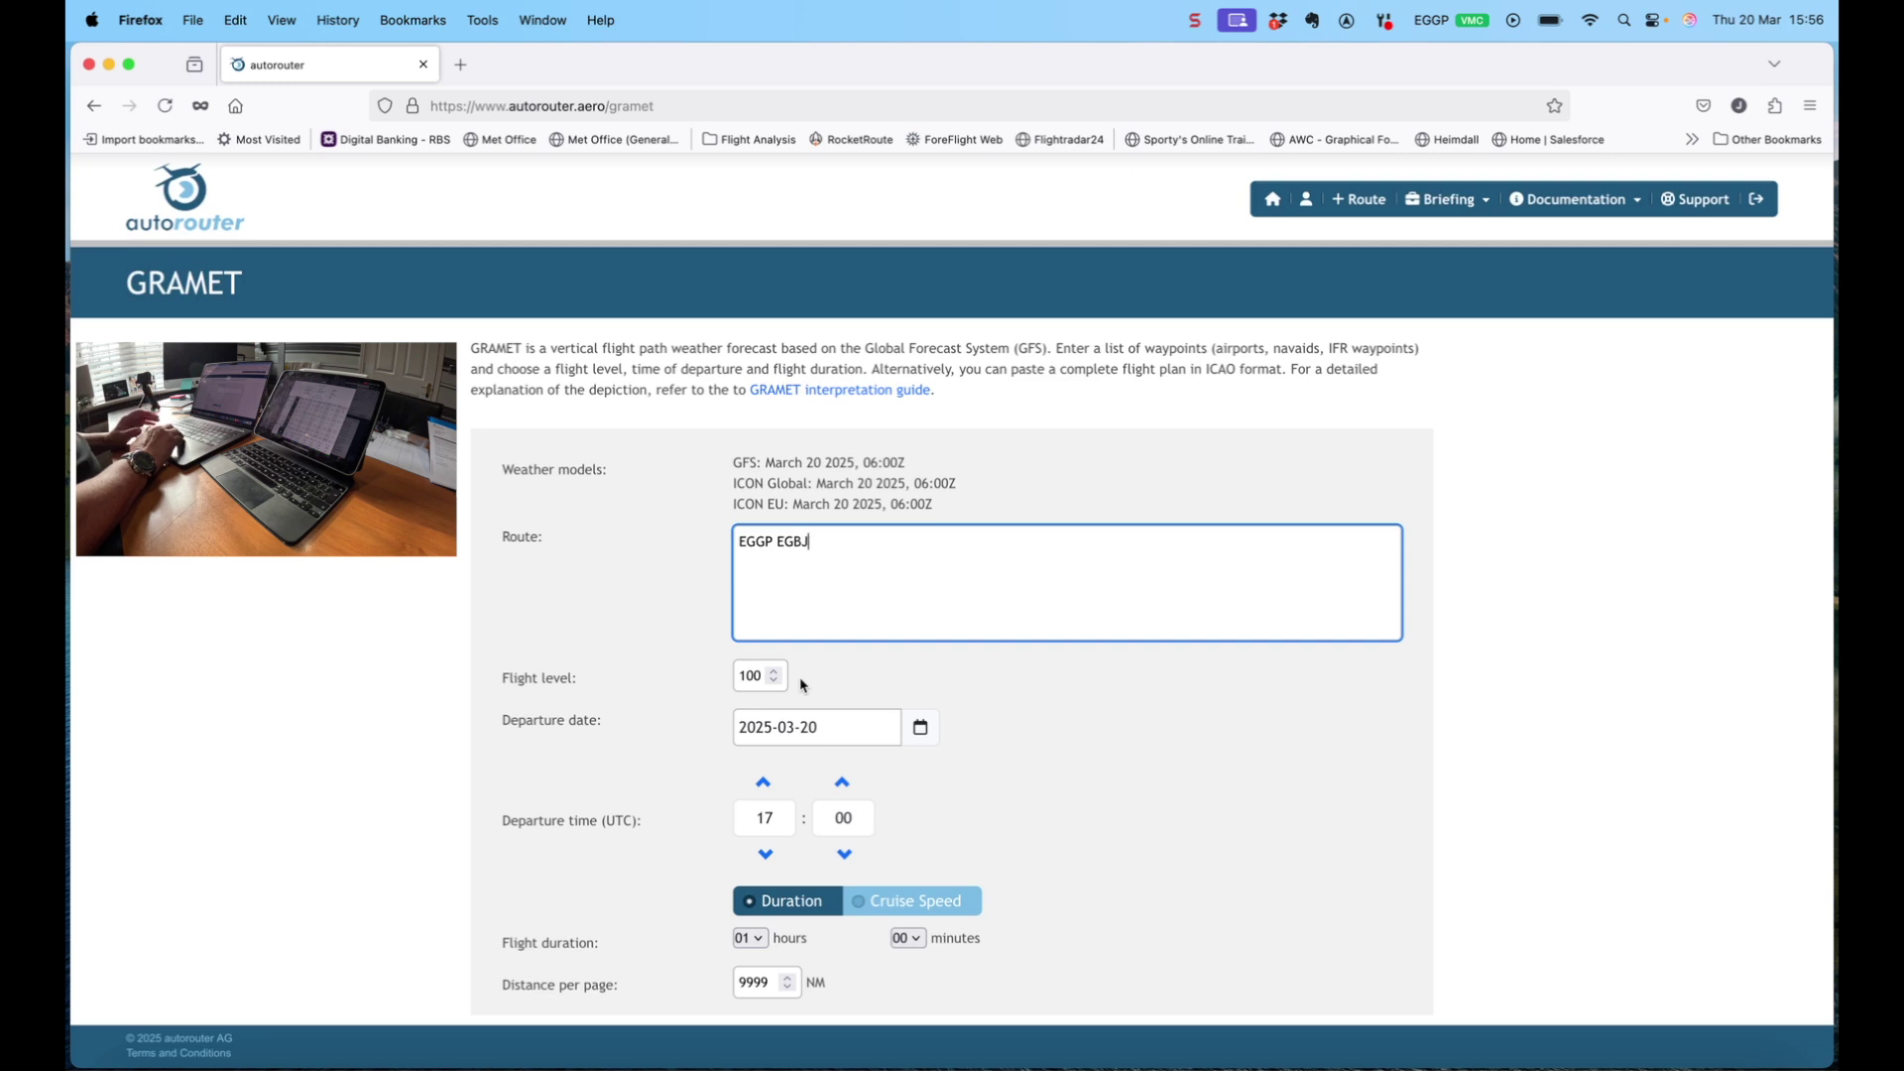
Set the GRAMET departure date to 2025-03-21 and the departure time to 11:00 UTC
{"action": "left_click", "coordinate": [836, 736]}
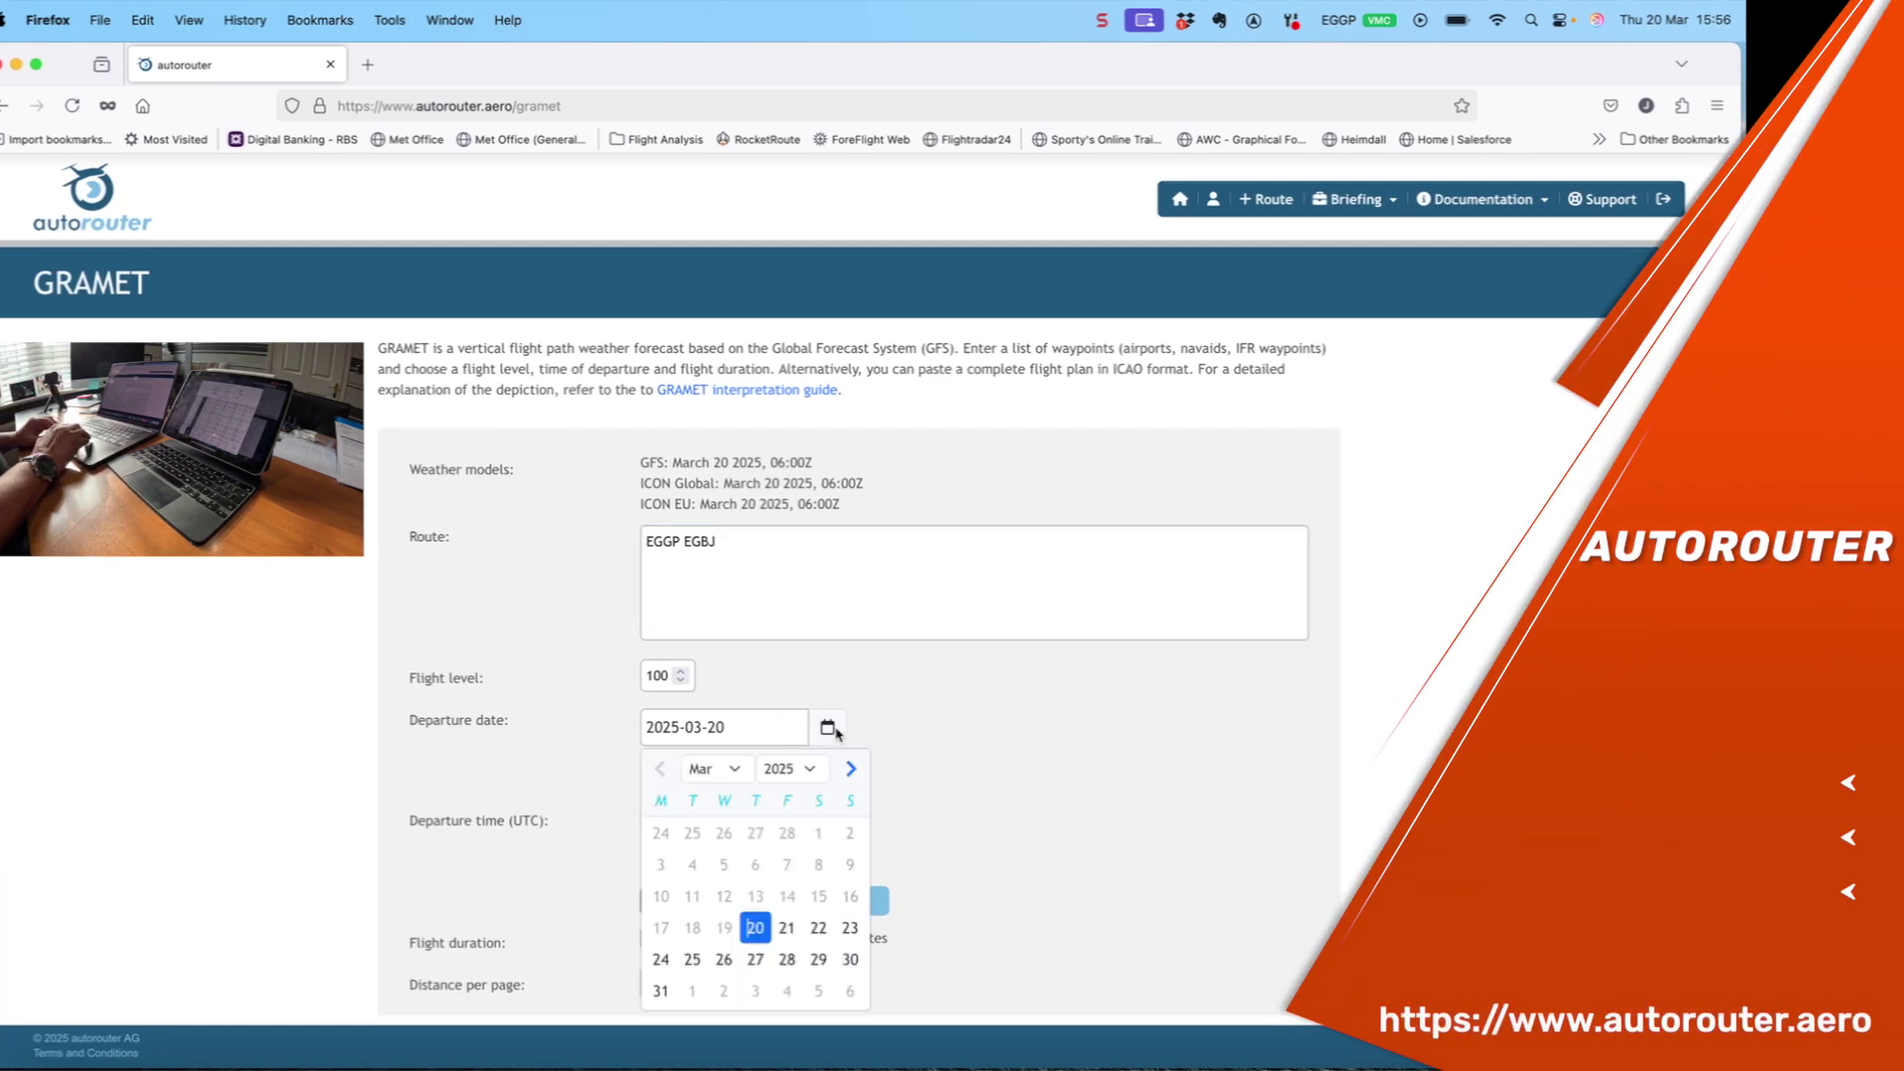
{"action": "left_click", "coordinate": [794, 932]}
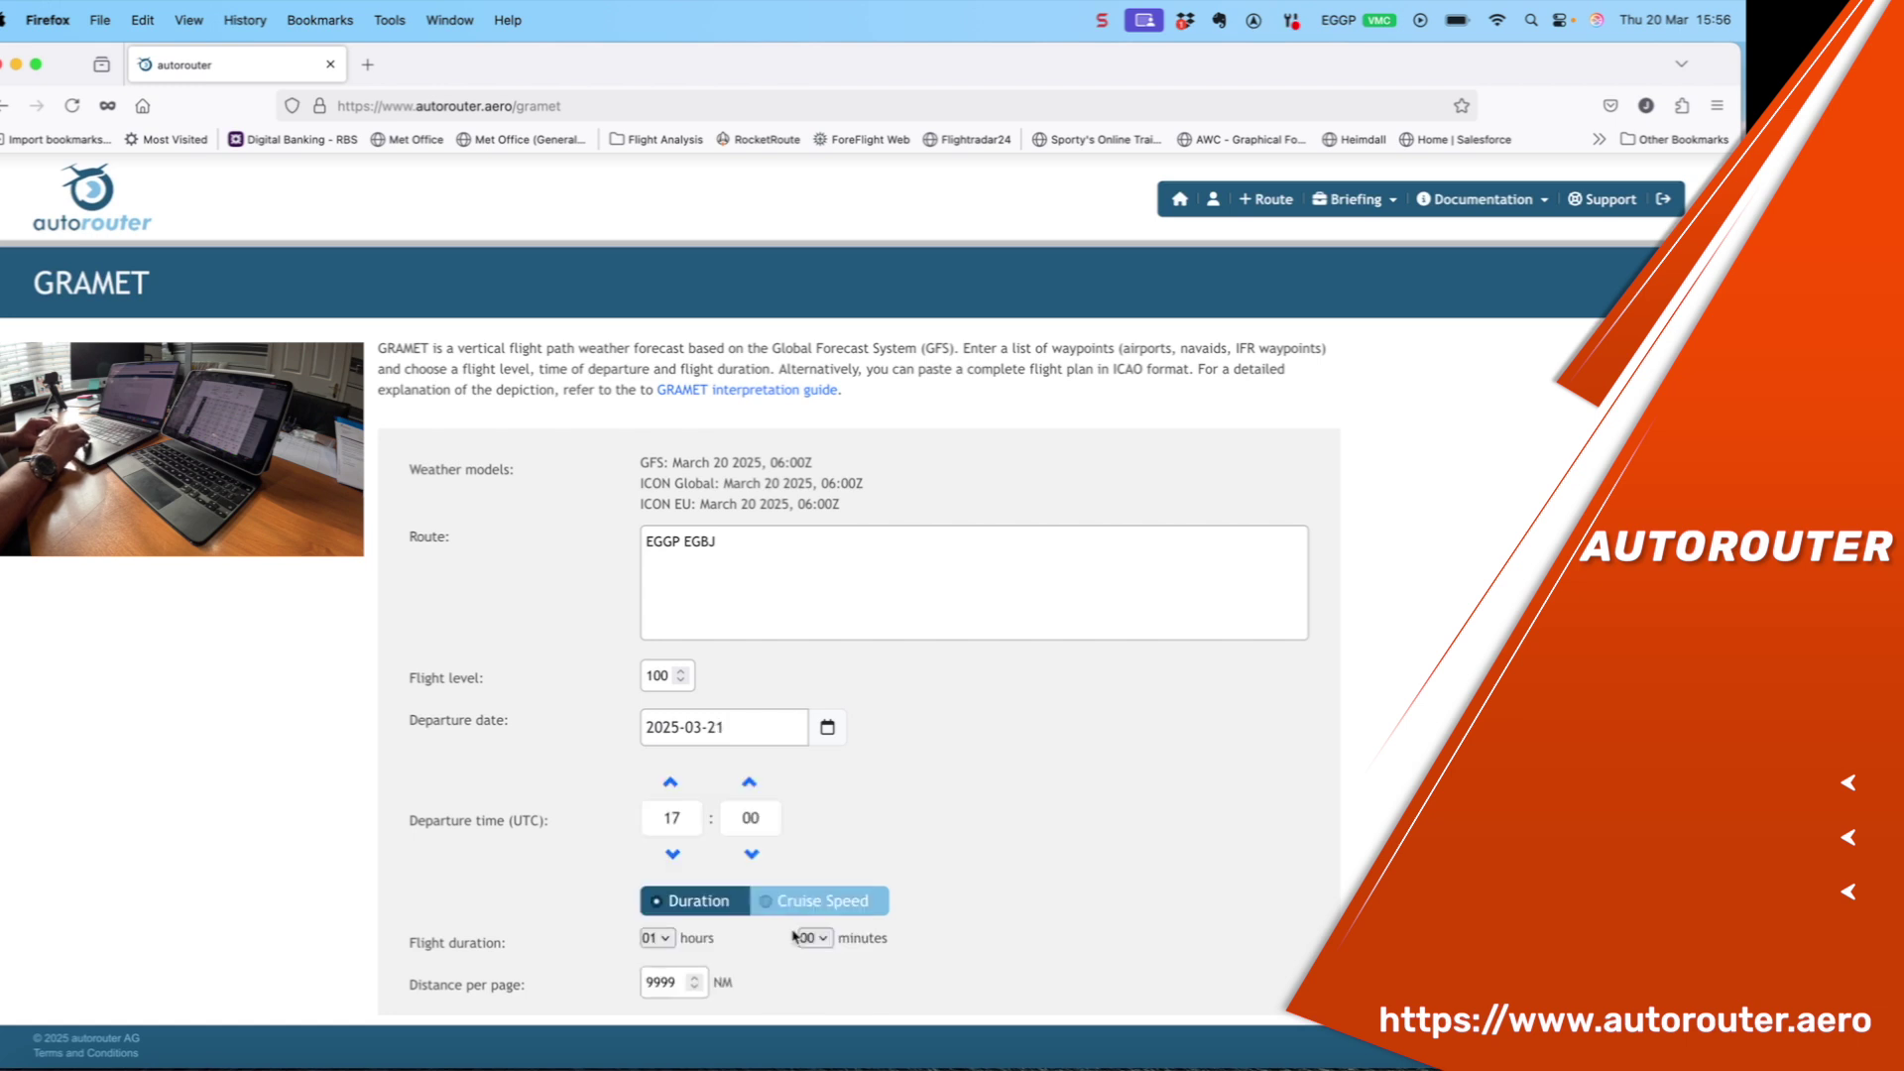
{"action": "left_click", "coordinate": [684, 826]}
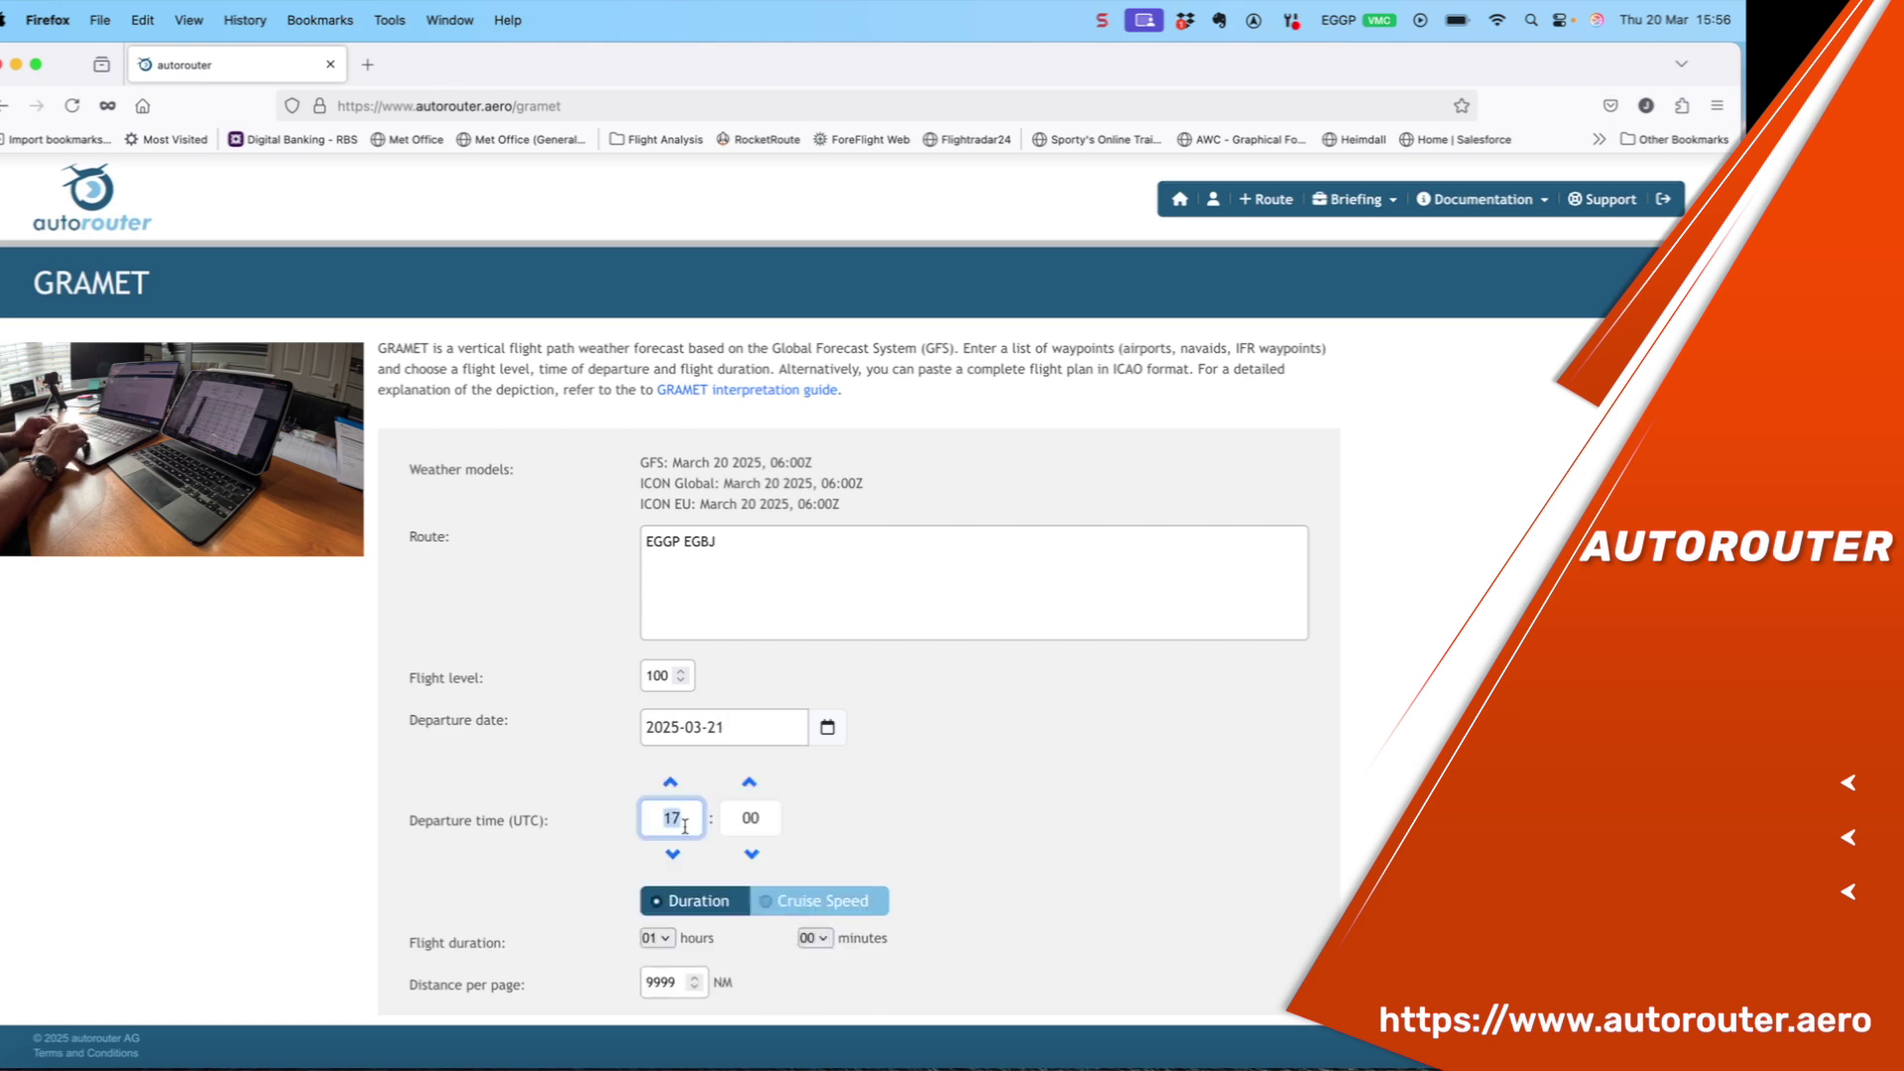
{"action": "type", "text": "11"}
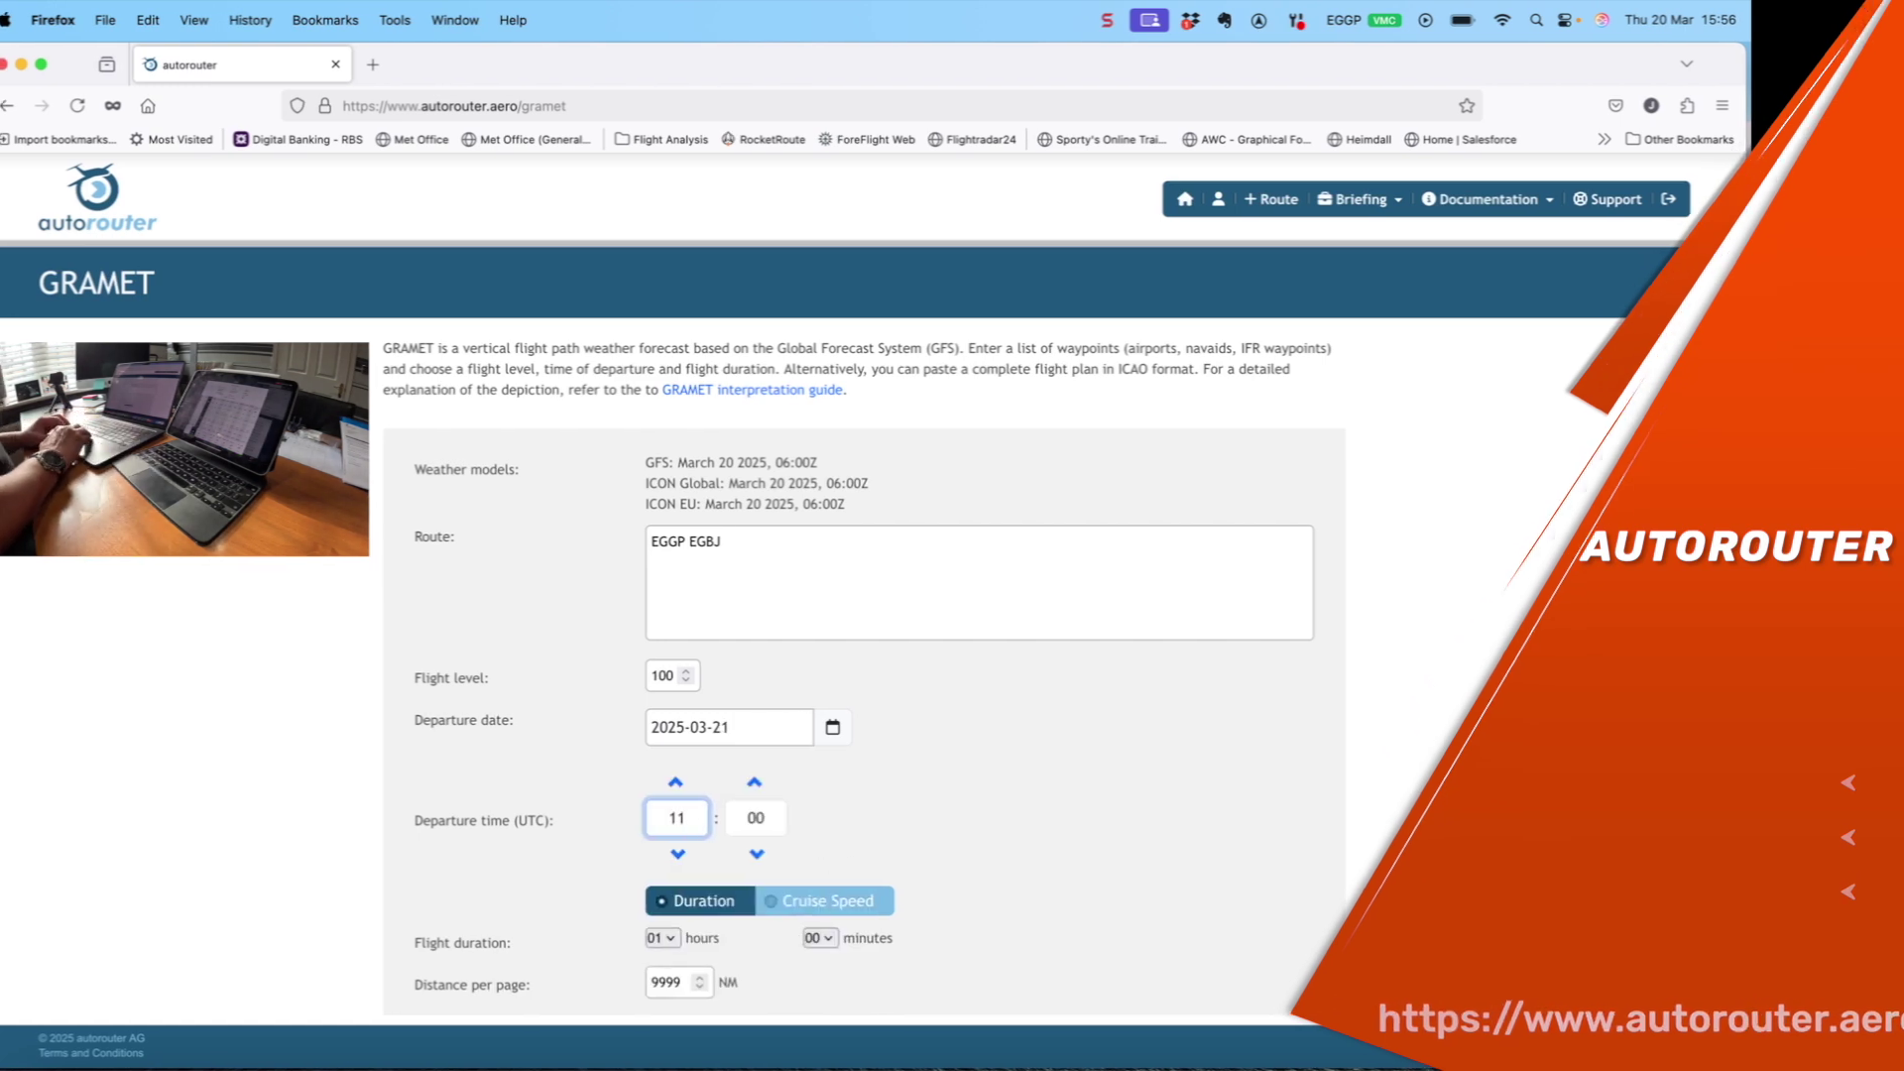
{"action": "key", "text": "Tab"}
Request the GRAMET forecast for the entered route with the chosen departure details
{"action": "scroll", "coordinate": [717, 855], "scroll_direction": "down", "scroll_amount": 2}
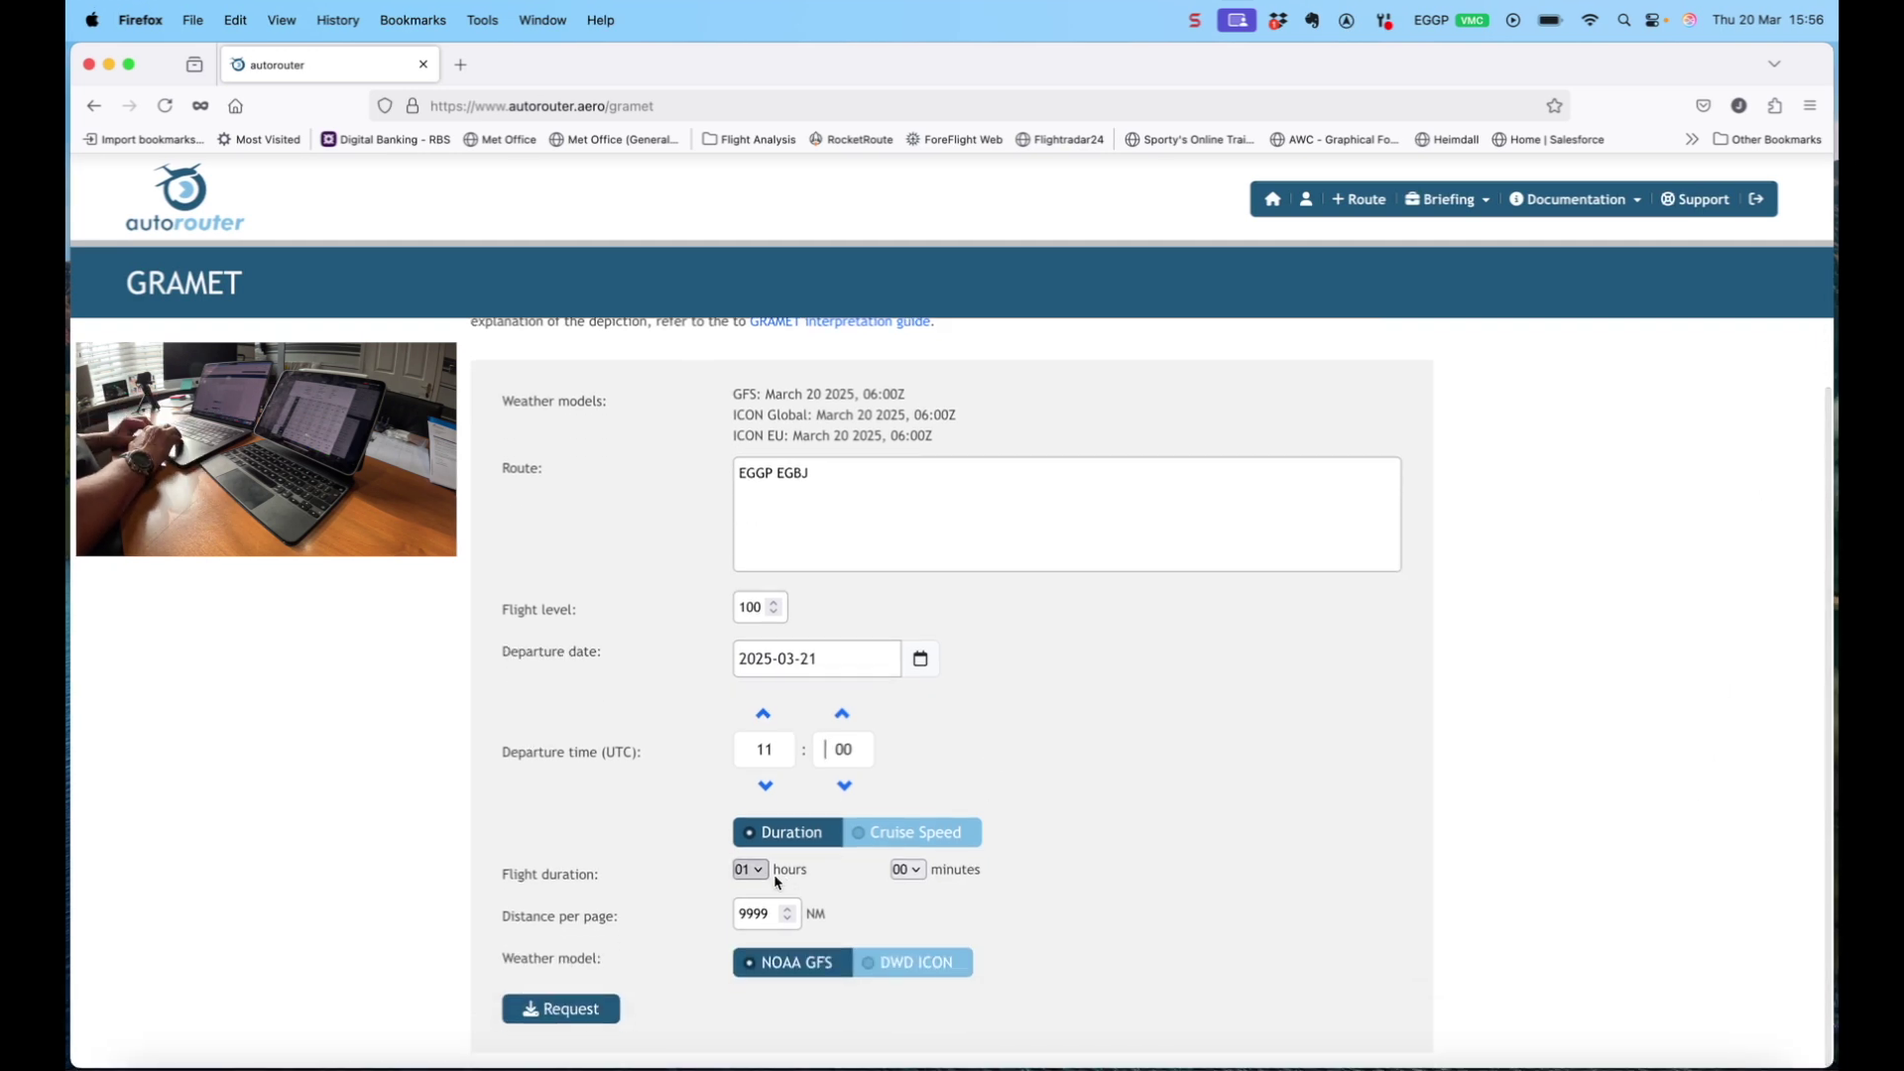
{"action": "scroll", "coordinate": [813, 932], "scroll_direction": "down", "scroll_amount": 1}
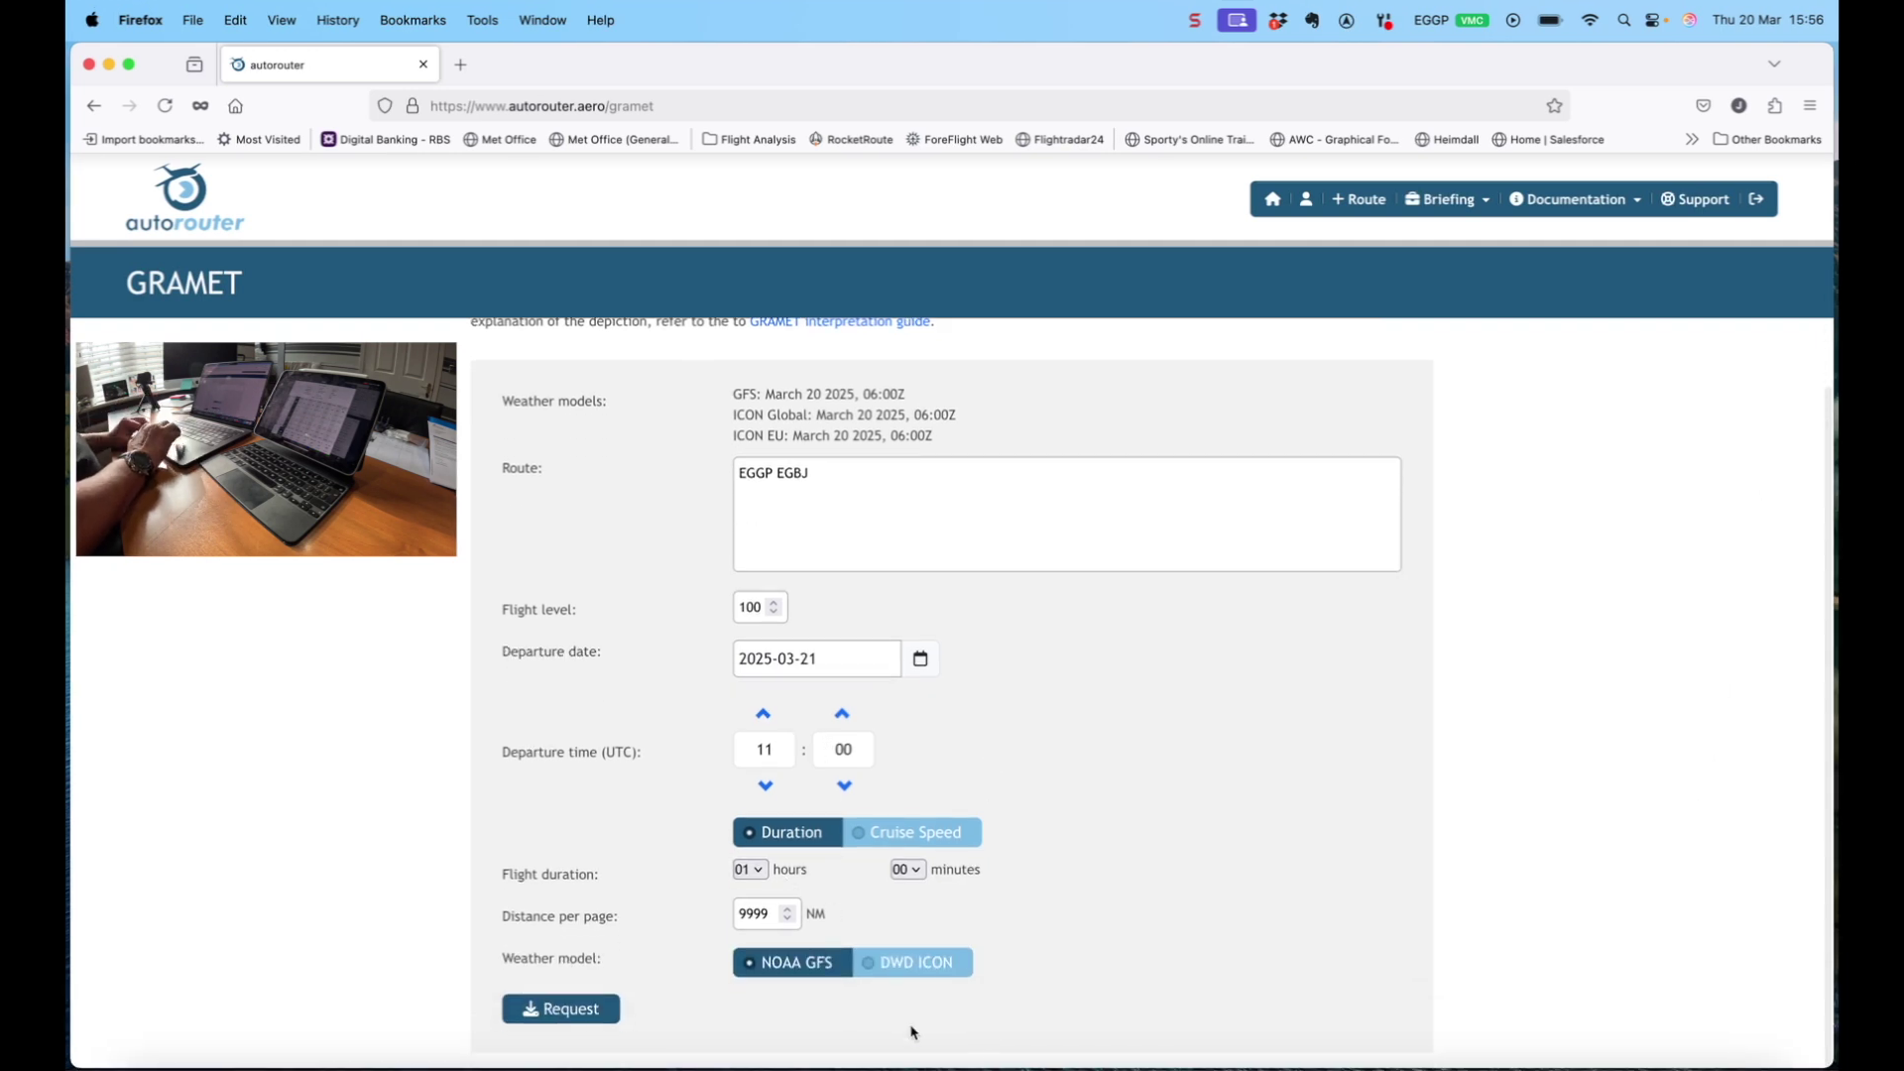
{"action": "left_click", "coordinate": [575, 1012]}
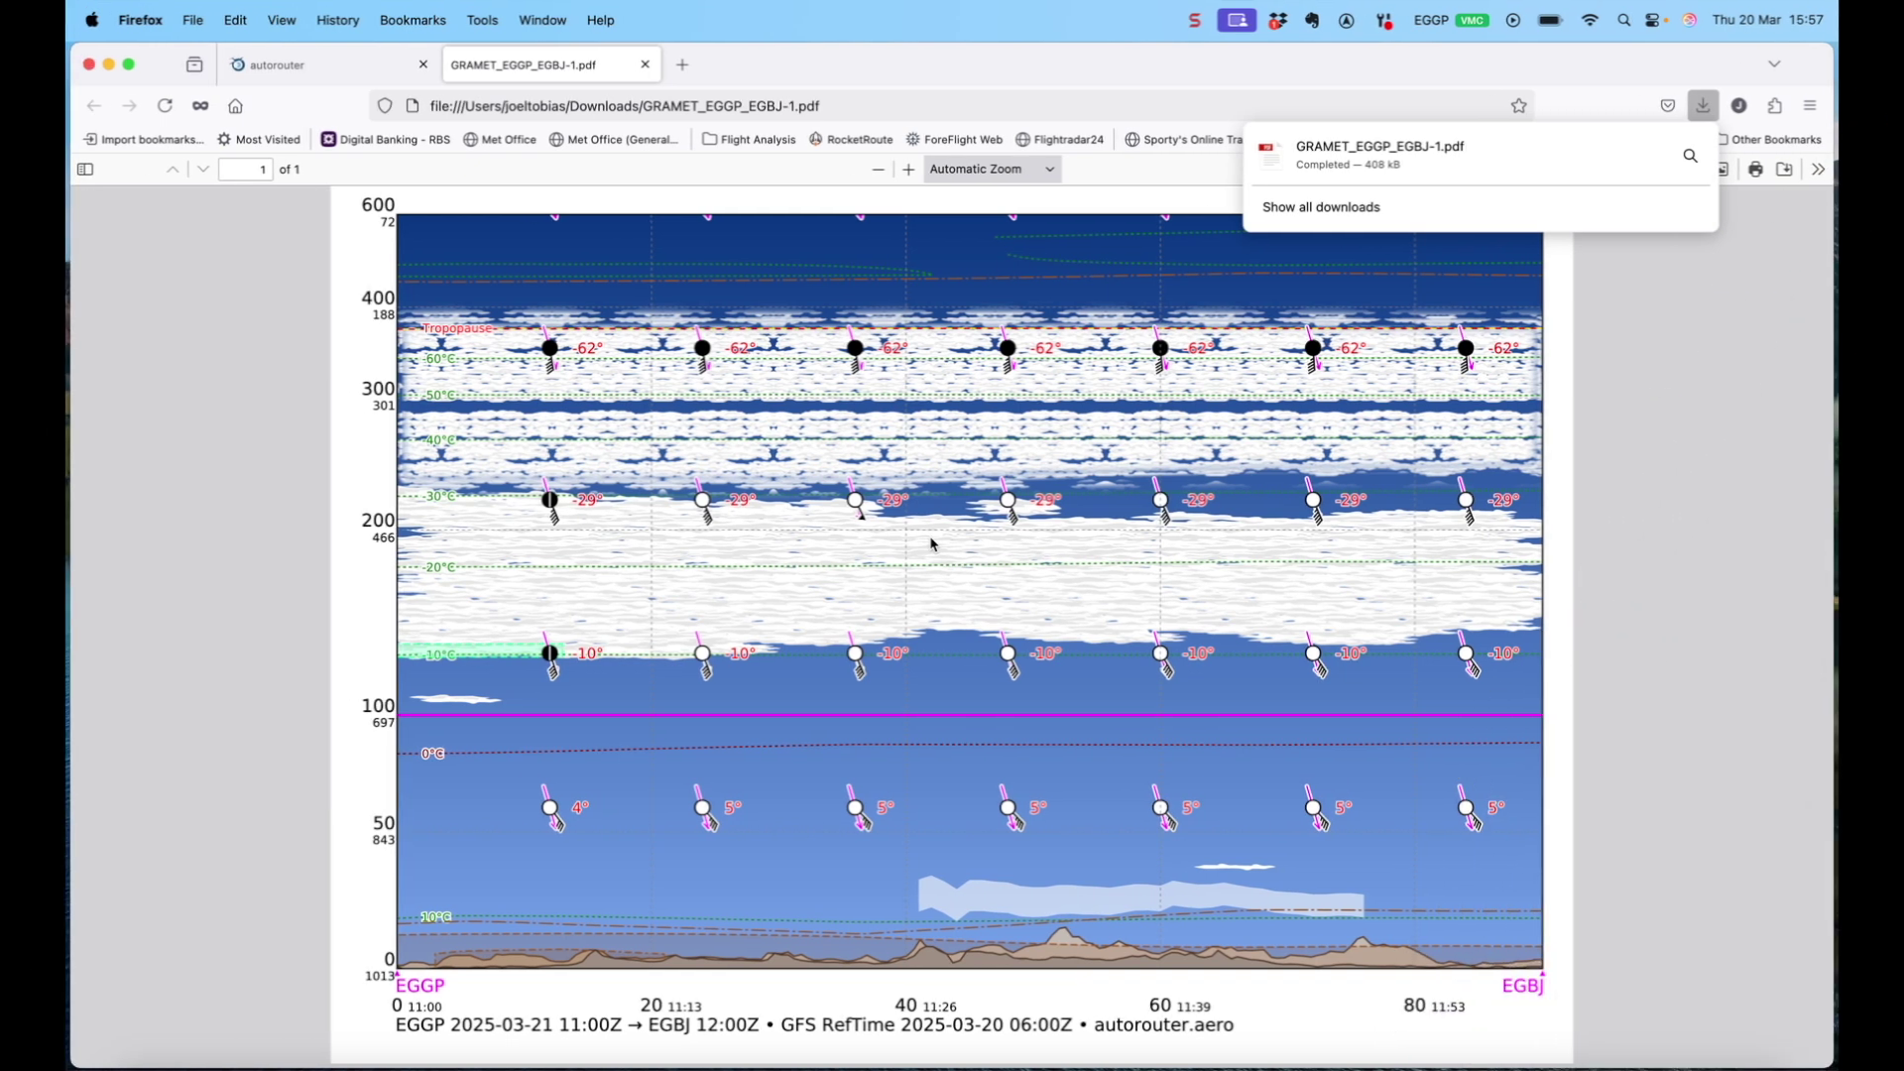
Open the Windy weather map at windy.com in a new browser tab
{"action": "left_click", "coordinate": [683, 64]}
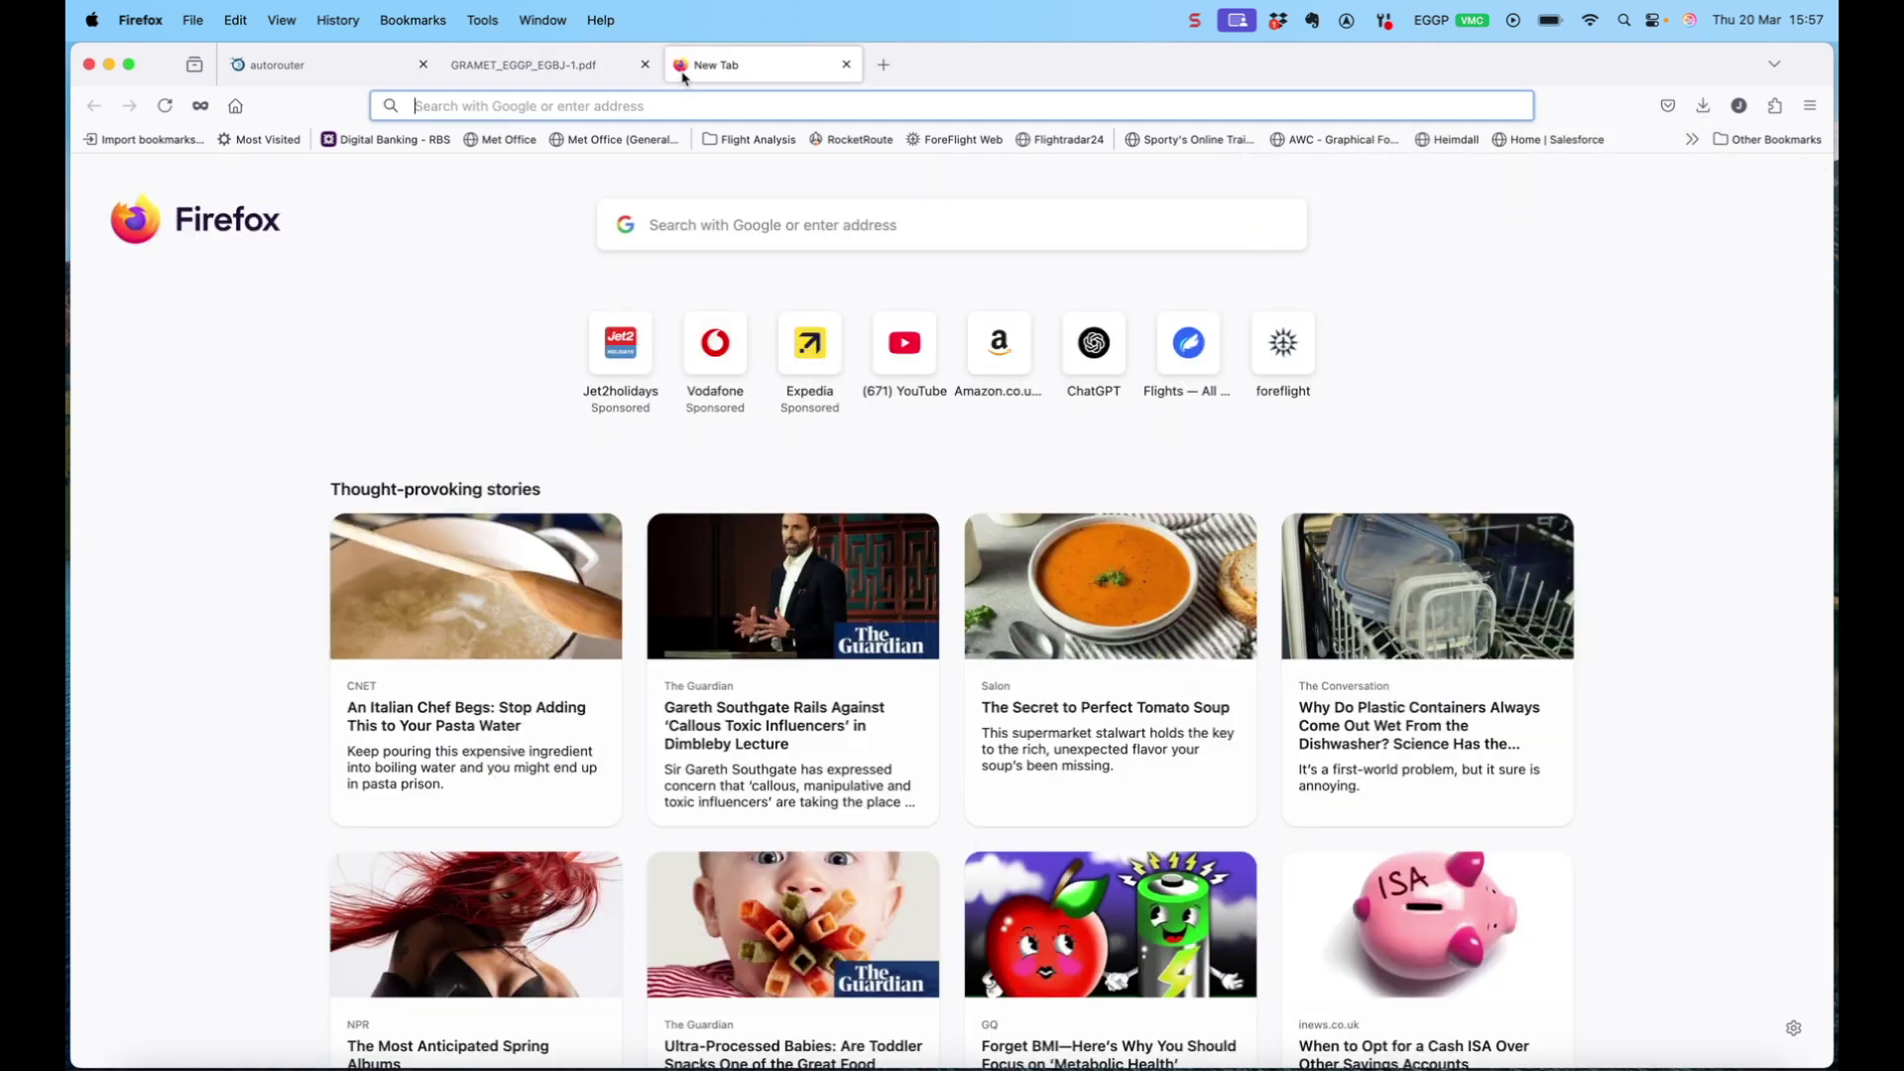
{"action": "left_click", "coordinate": [616, 108]}
{"action": "type", "text": "windy.com/"}
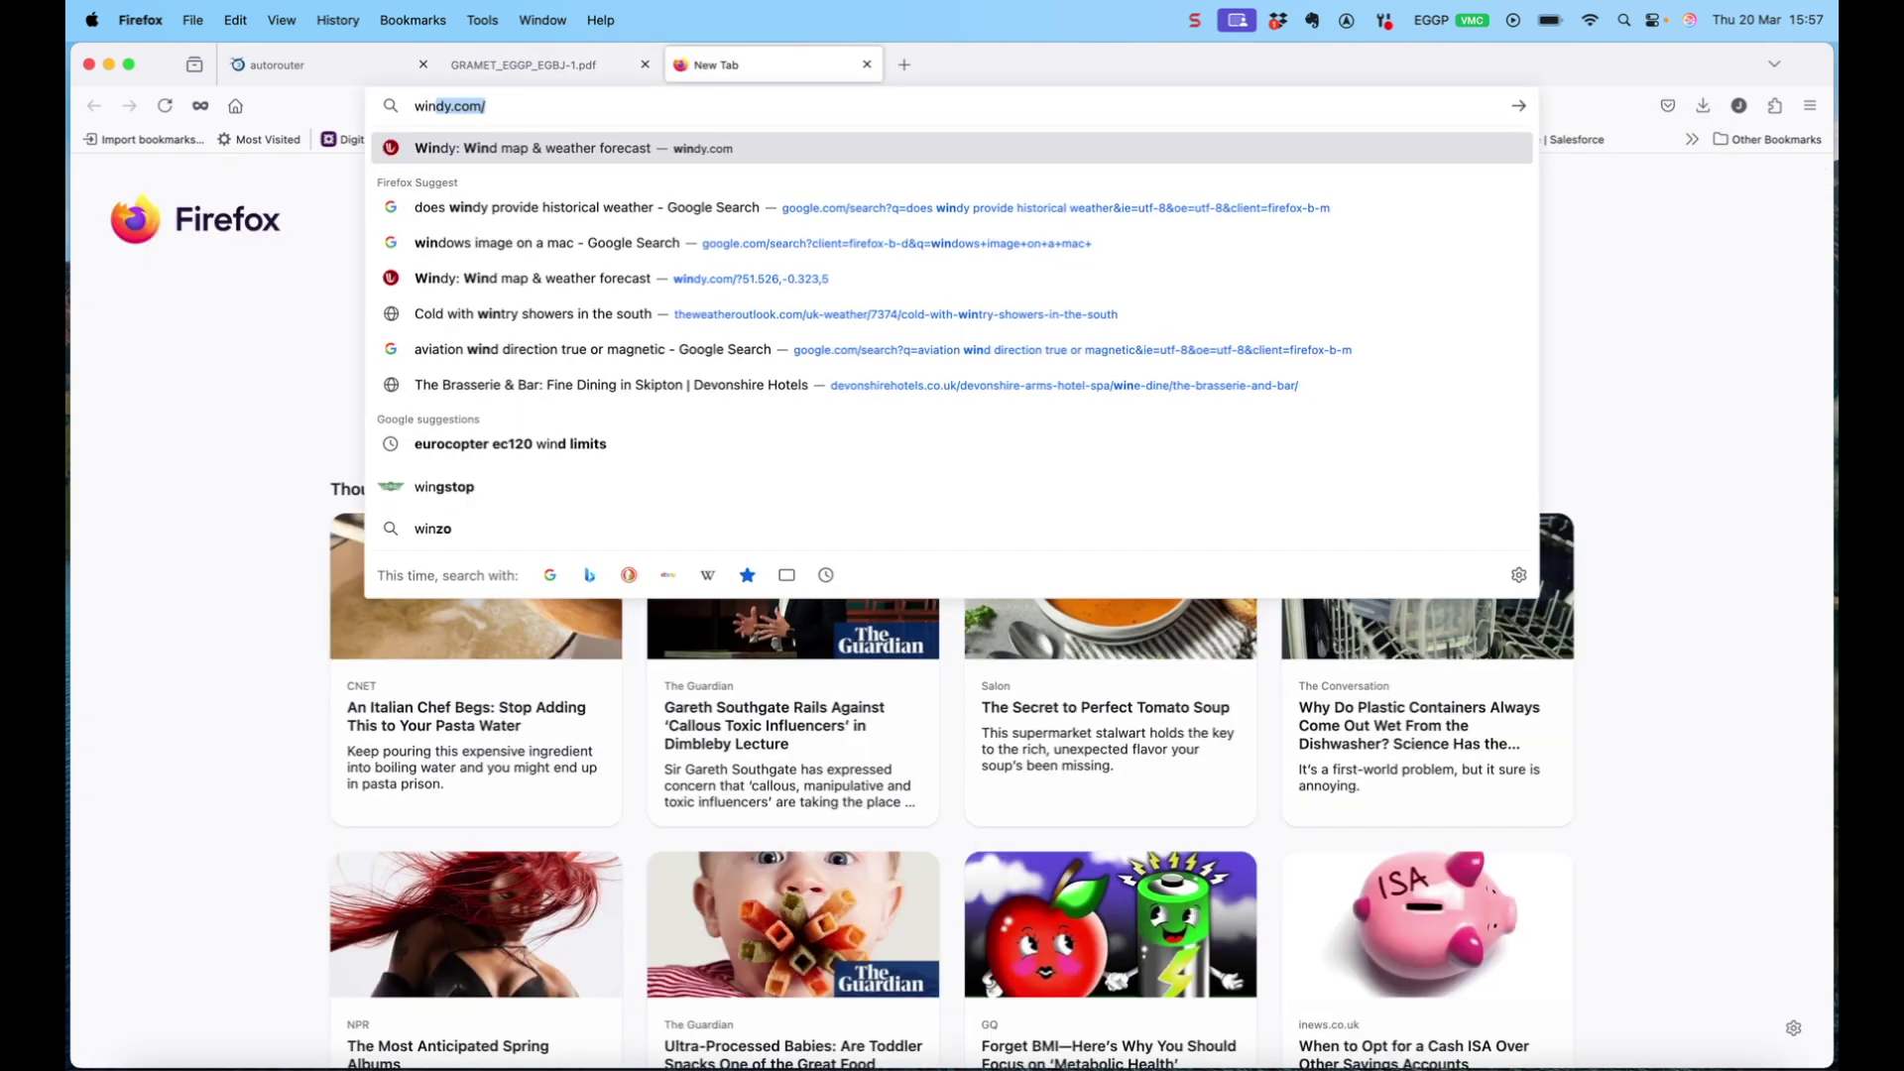
{"action": "key", "text": "Return"}
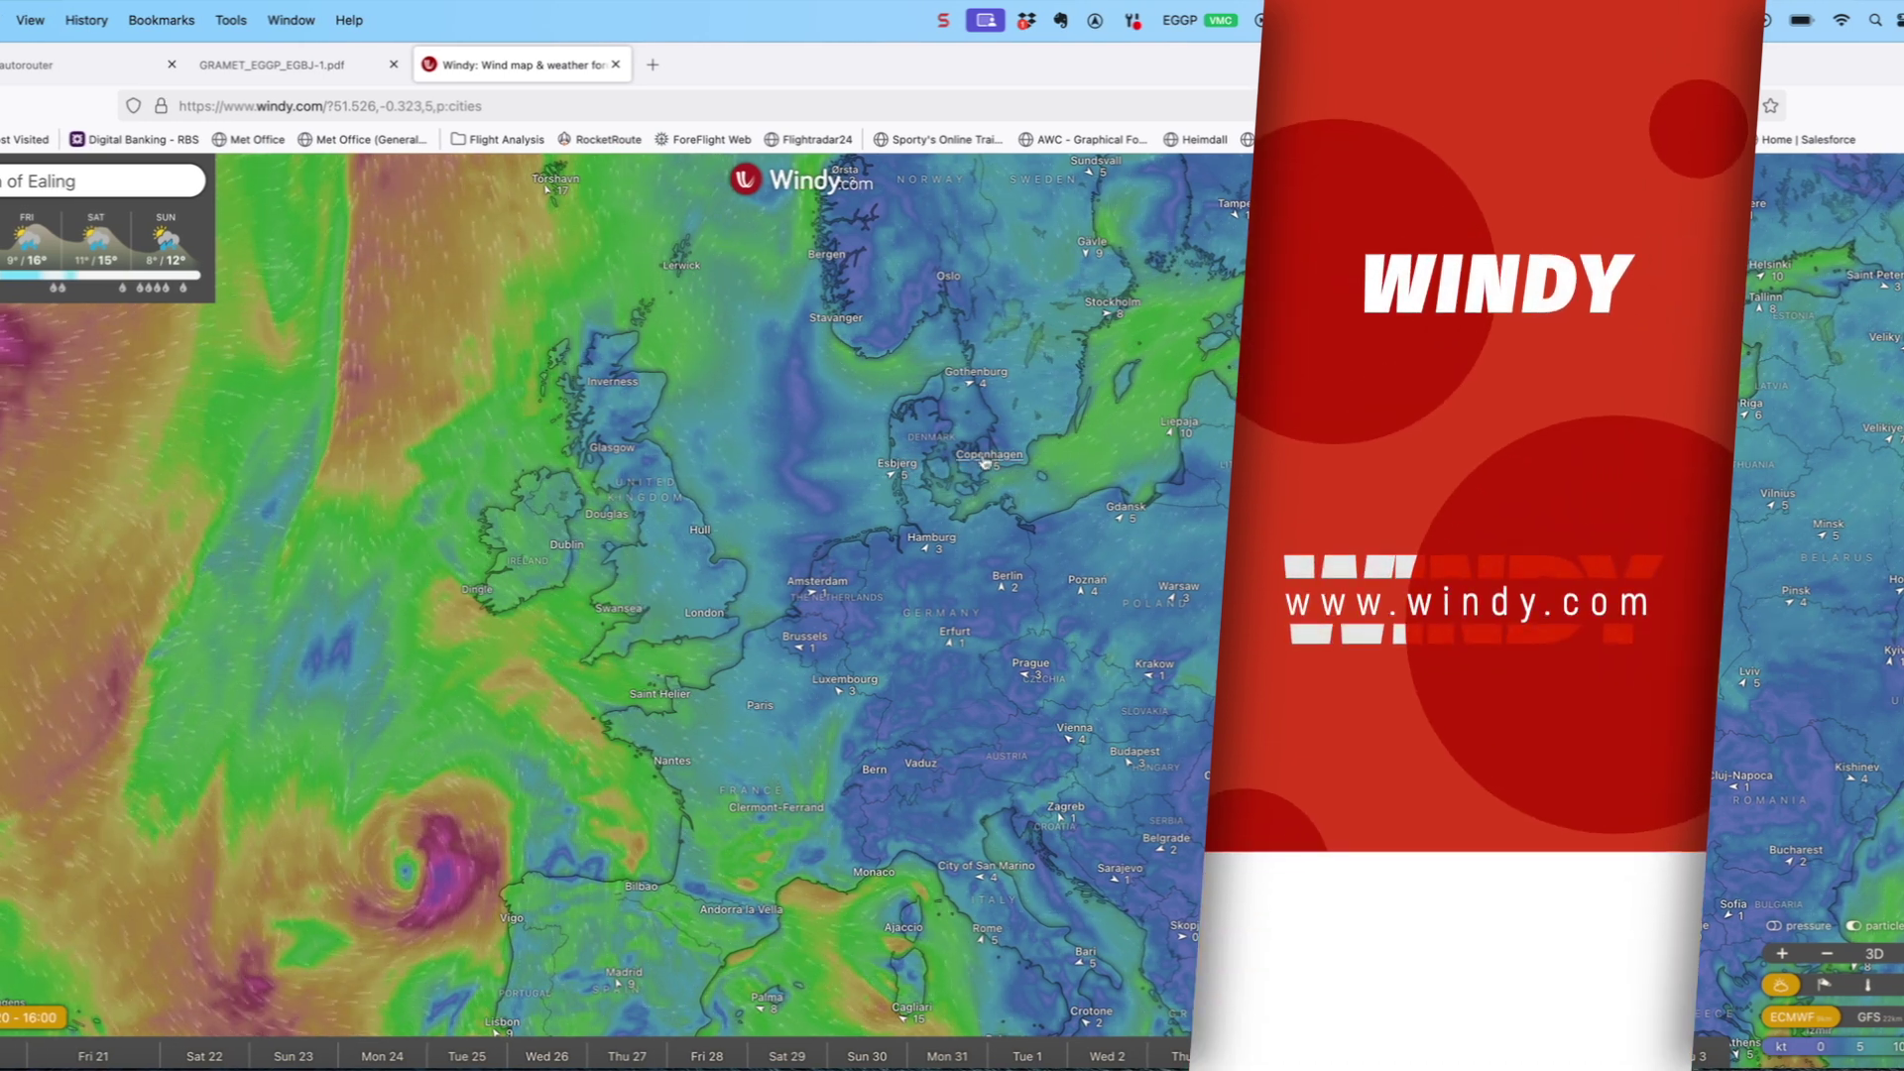
{"action": "left_click_drag", "start_coordinate": [992, 459], "coordinate": [1049, 363]}
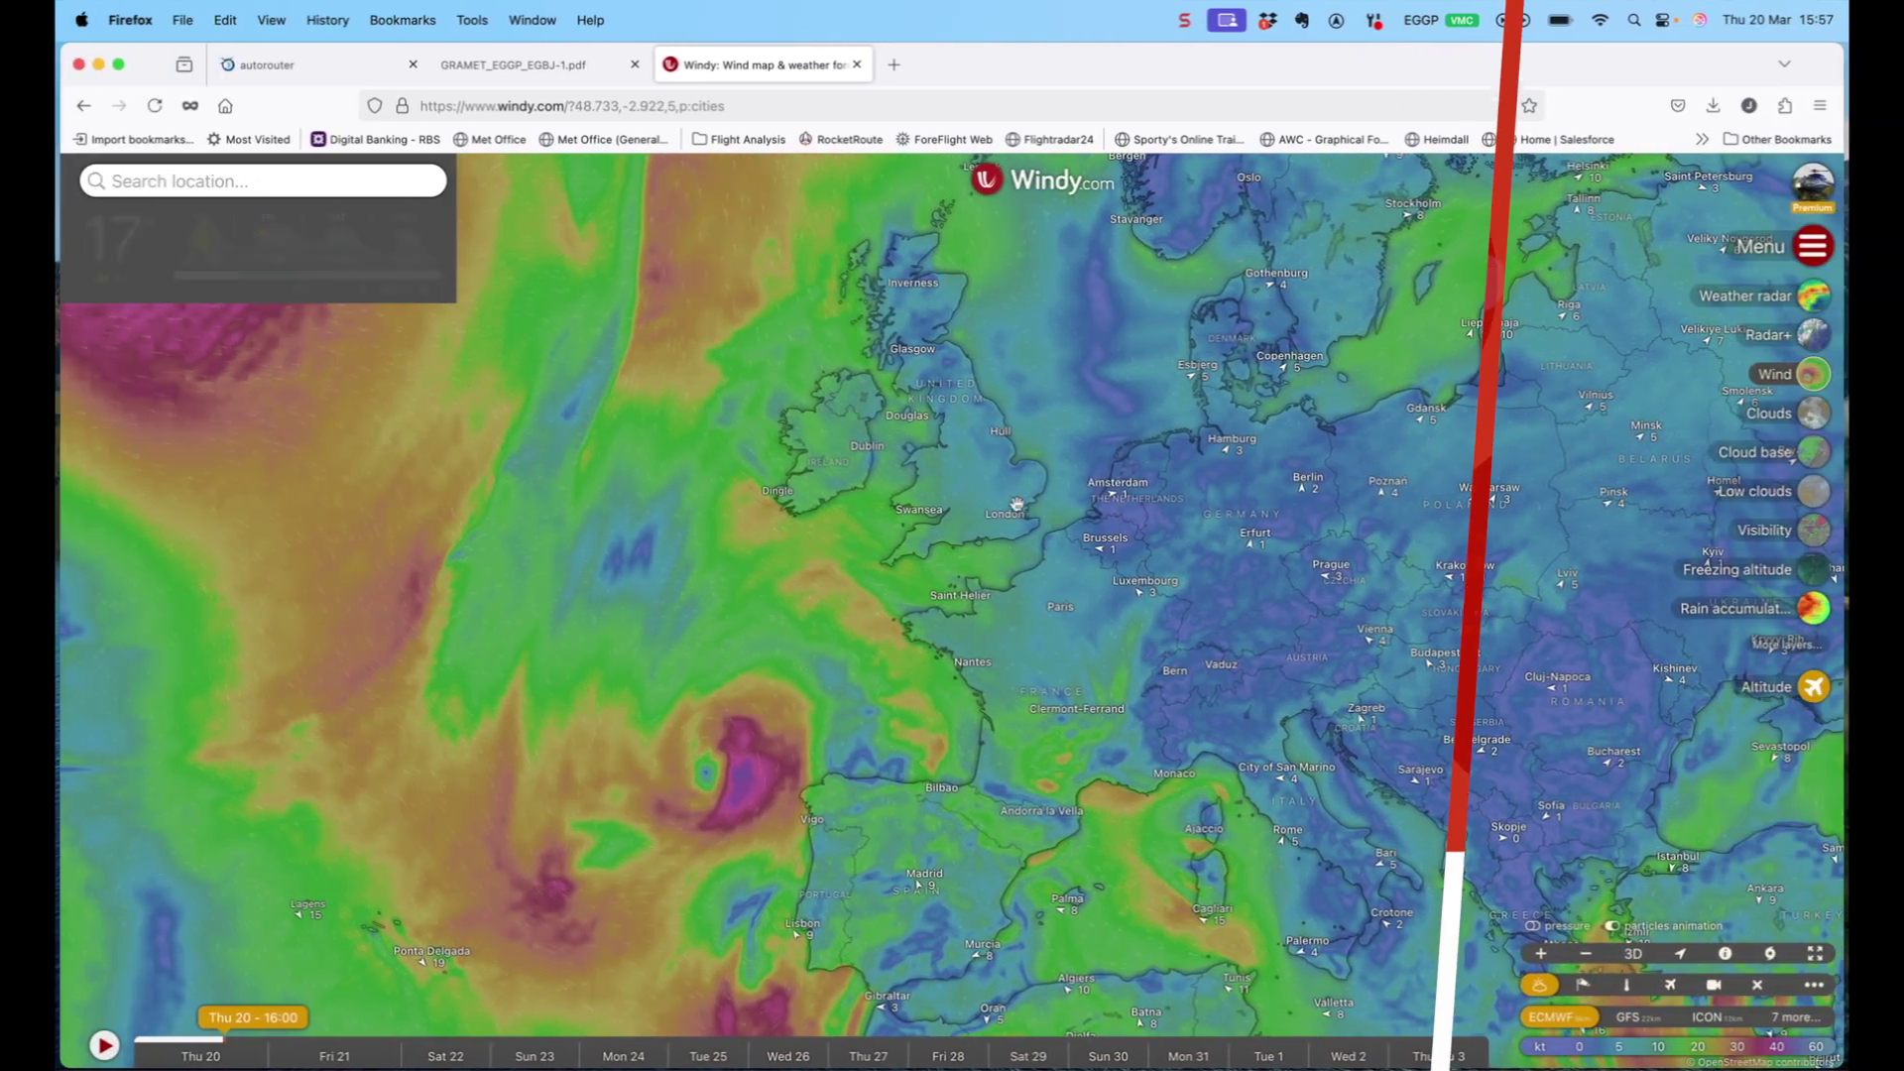
Display the meteogram forecast for a point on the Windy map just beside Gloucester
{"action": "scroll", "coordinate": [770, 497], "scroll_direction": "up", "scroll_amount": 5}
{"action": "scroll", "coordinate": [984, 497], "scroll_direction": "up", "scroll_amount": 2}
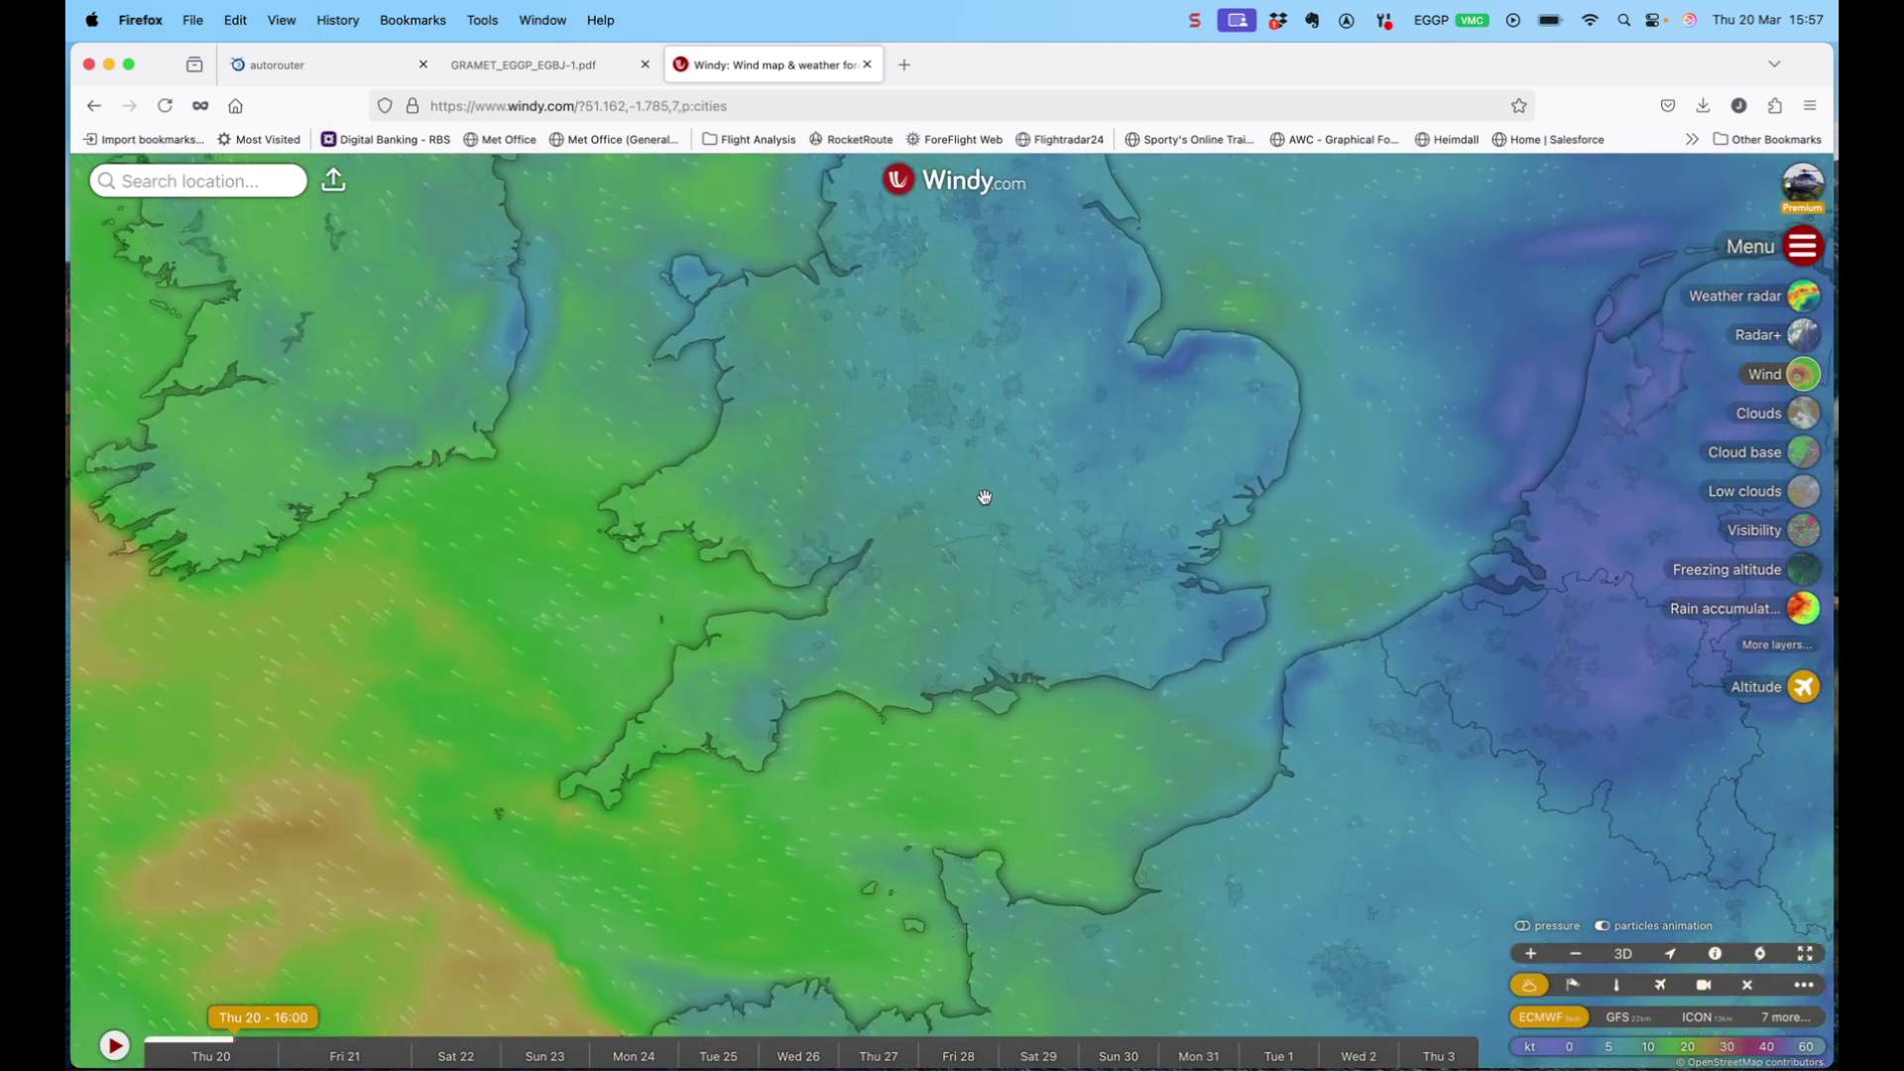
{"action": "left_click_drag", "start_coordinate": [850, 558], "coordinate": [954, 557]}
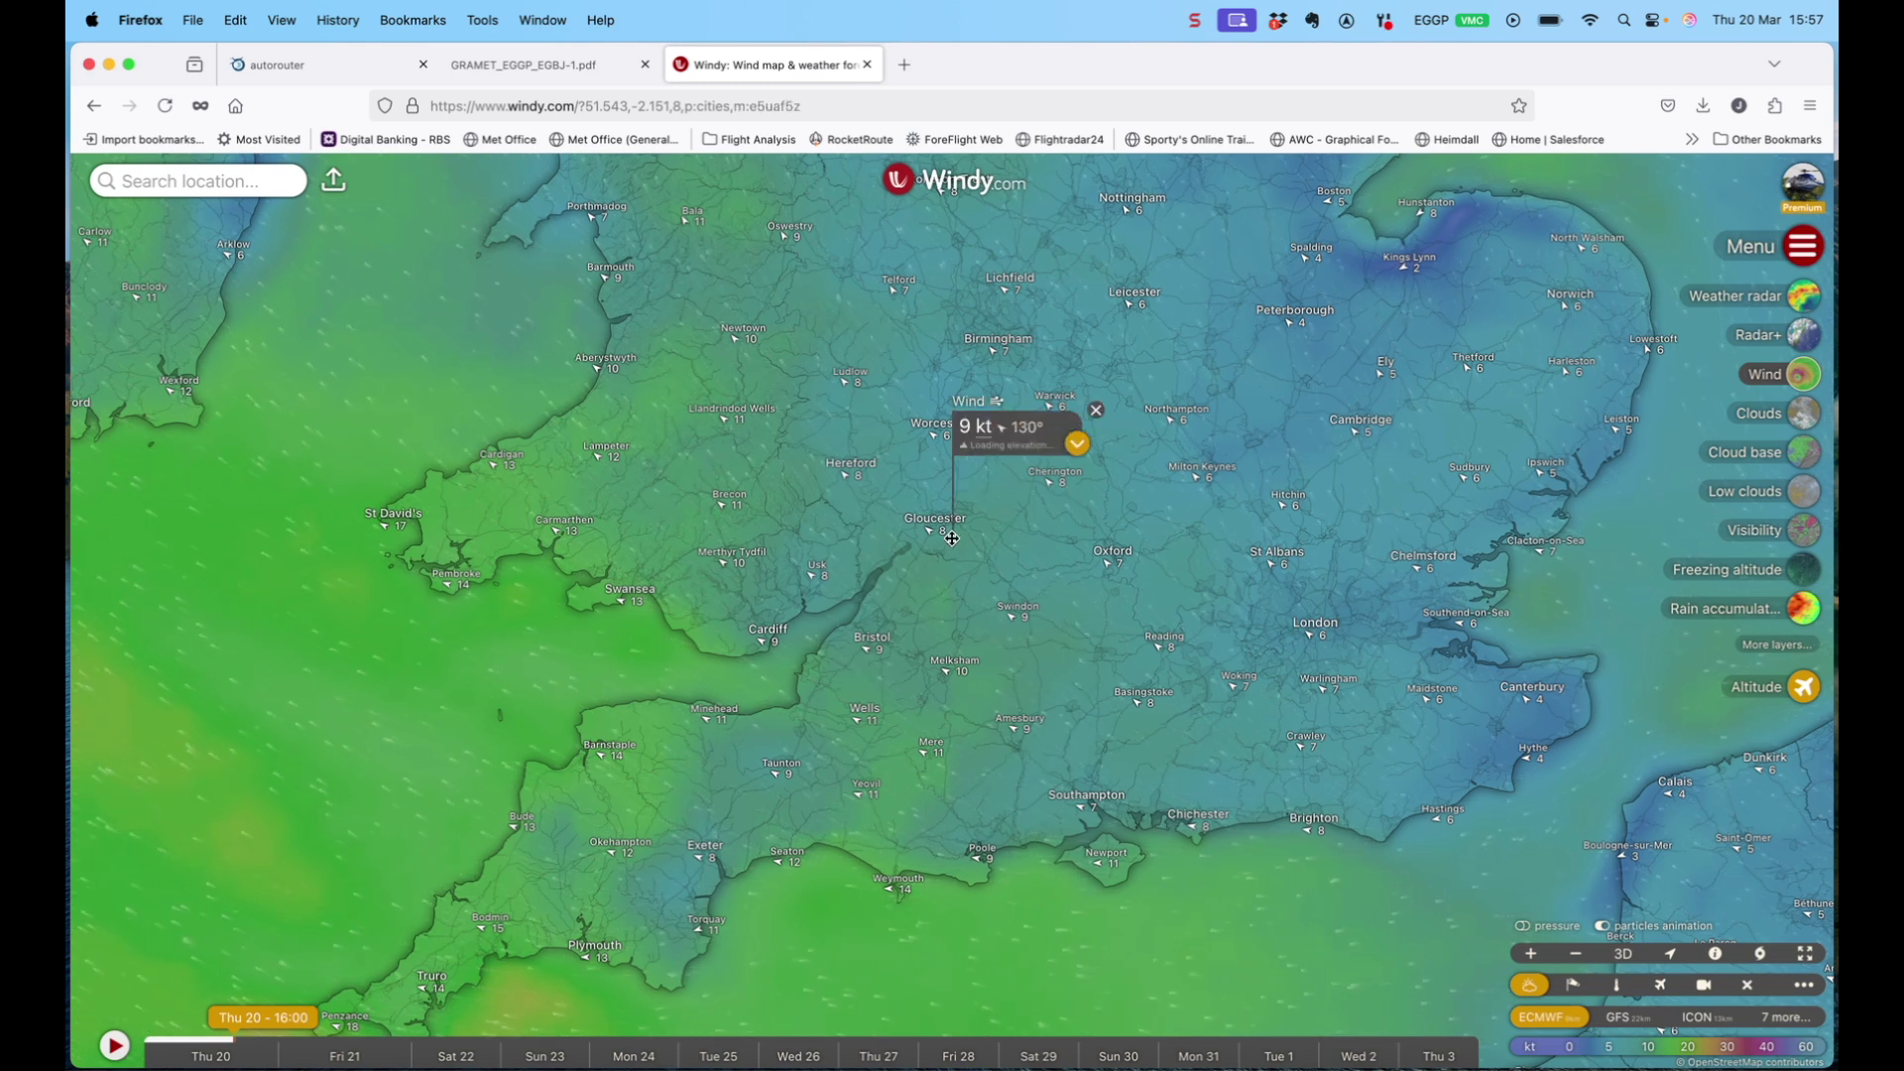
{"action": "left_click", "coordinate": [1077, 444]}
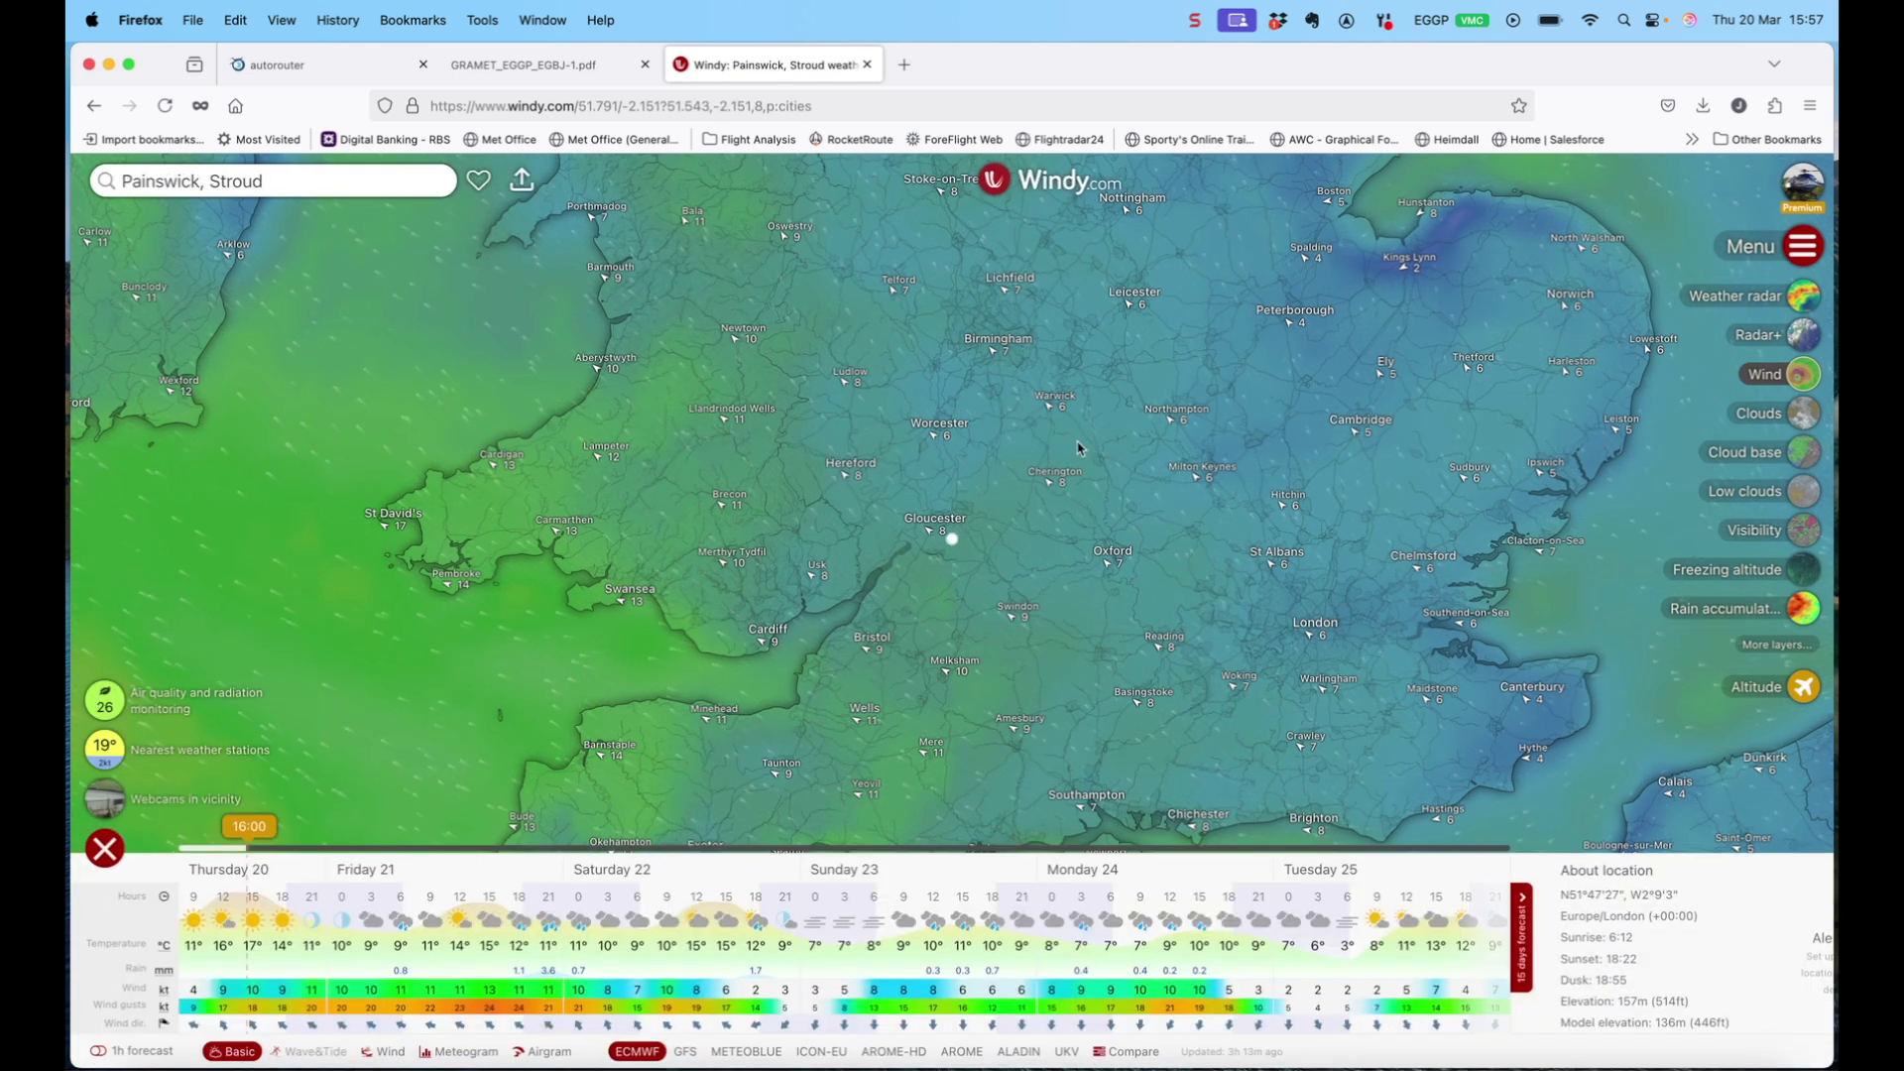
{"action": "left_click", "coordinate": [461, 1054]}
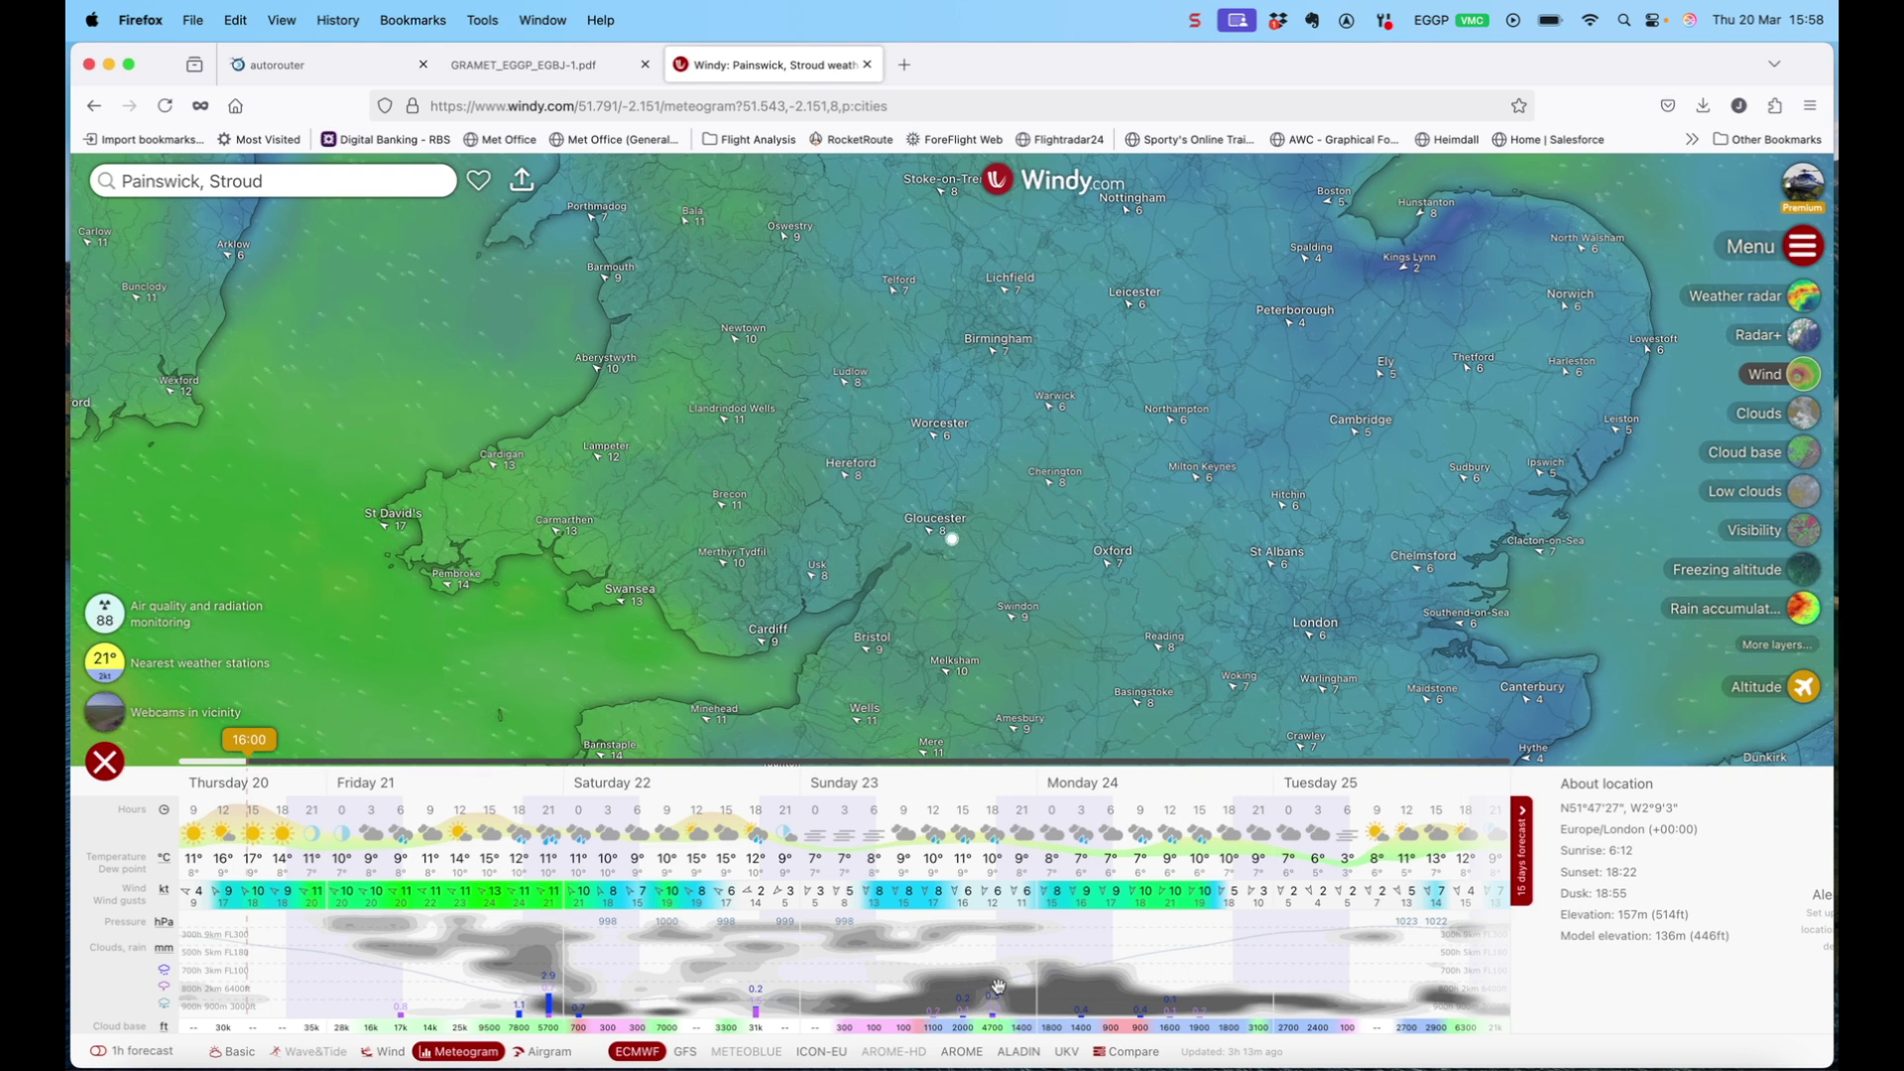
Close the Windy map and the GRAMET PDF, and open rocketroute.com in place of the autorouter page
{"action": "left_click", "coordinate": [867, 66]}
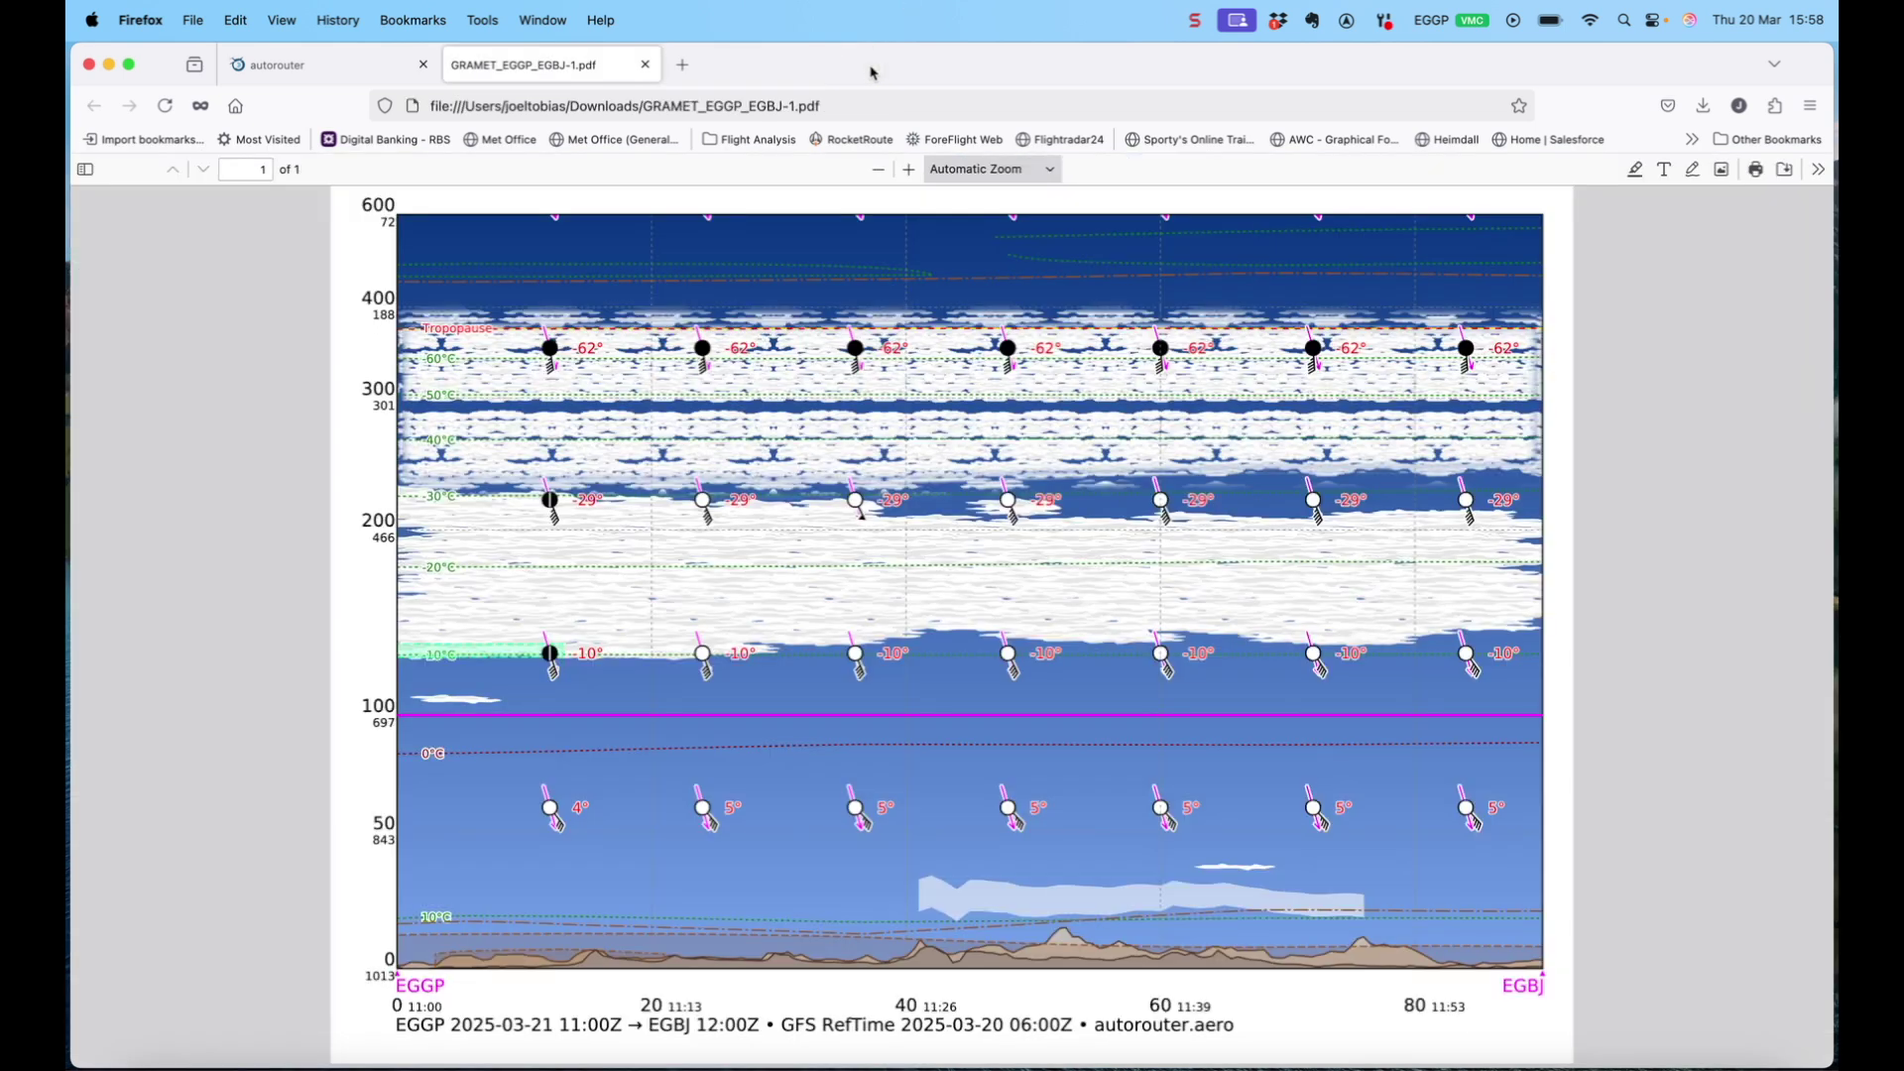
{"action": "left_click", "coordinate": [646, 64]}
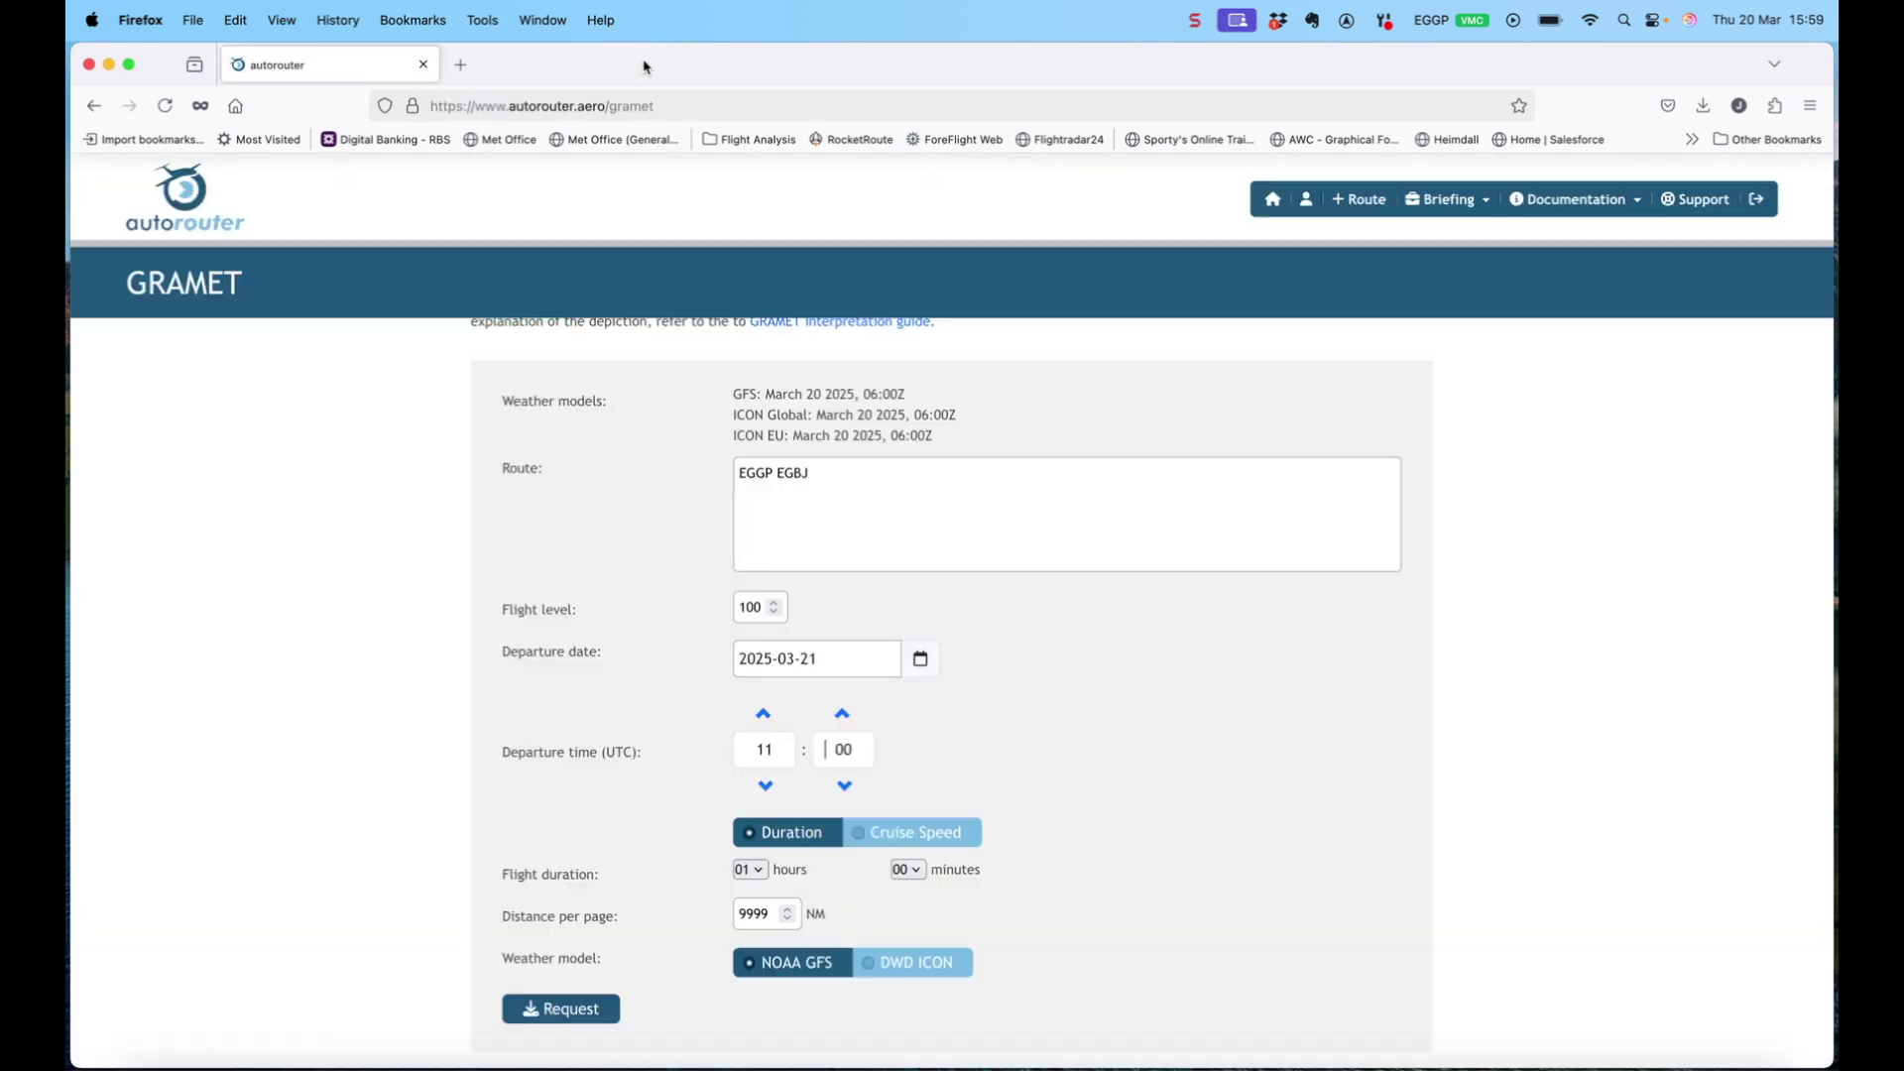
{"action": "left_click", "coordinate": [466, 104]}
{"action": "type", "text": "rocketrou"}
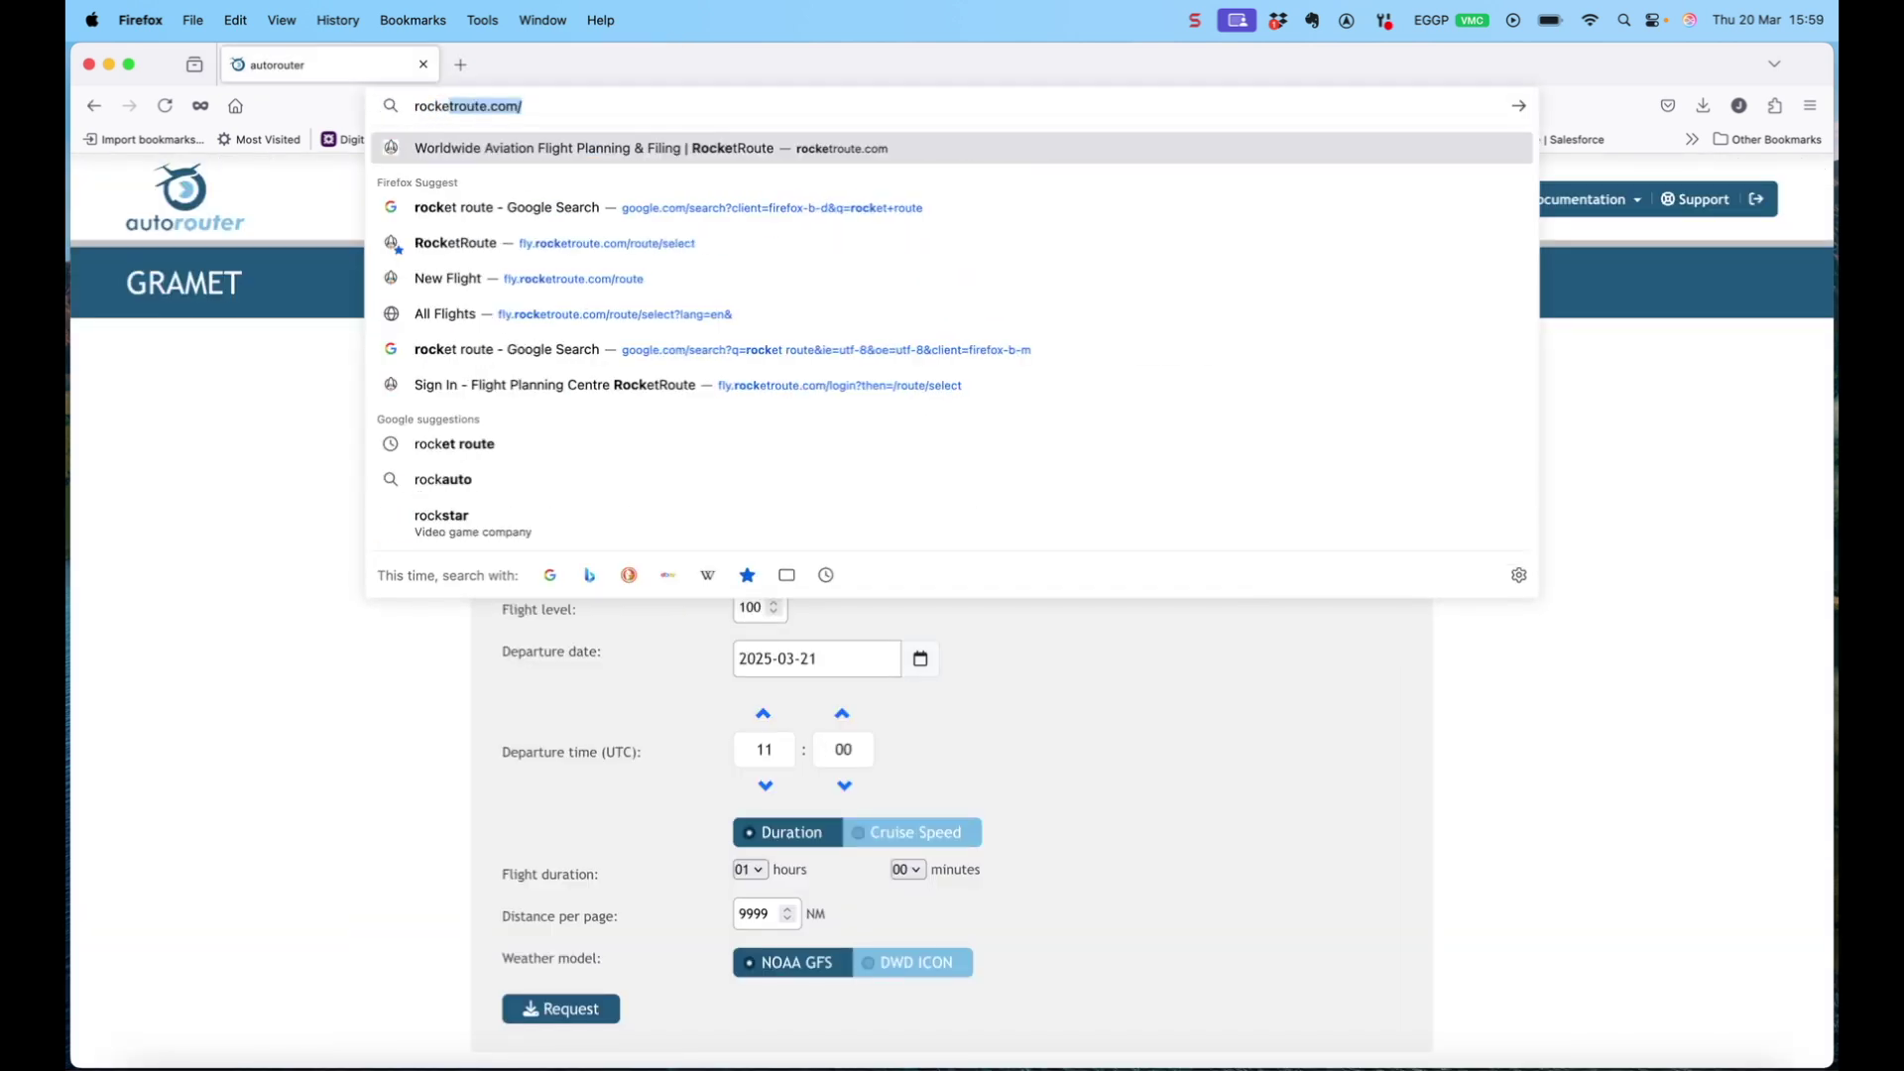
{"action": "type", "text": "te"}
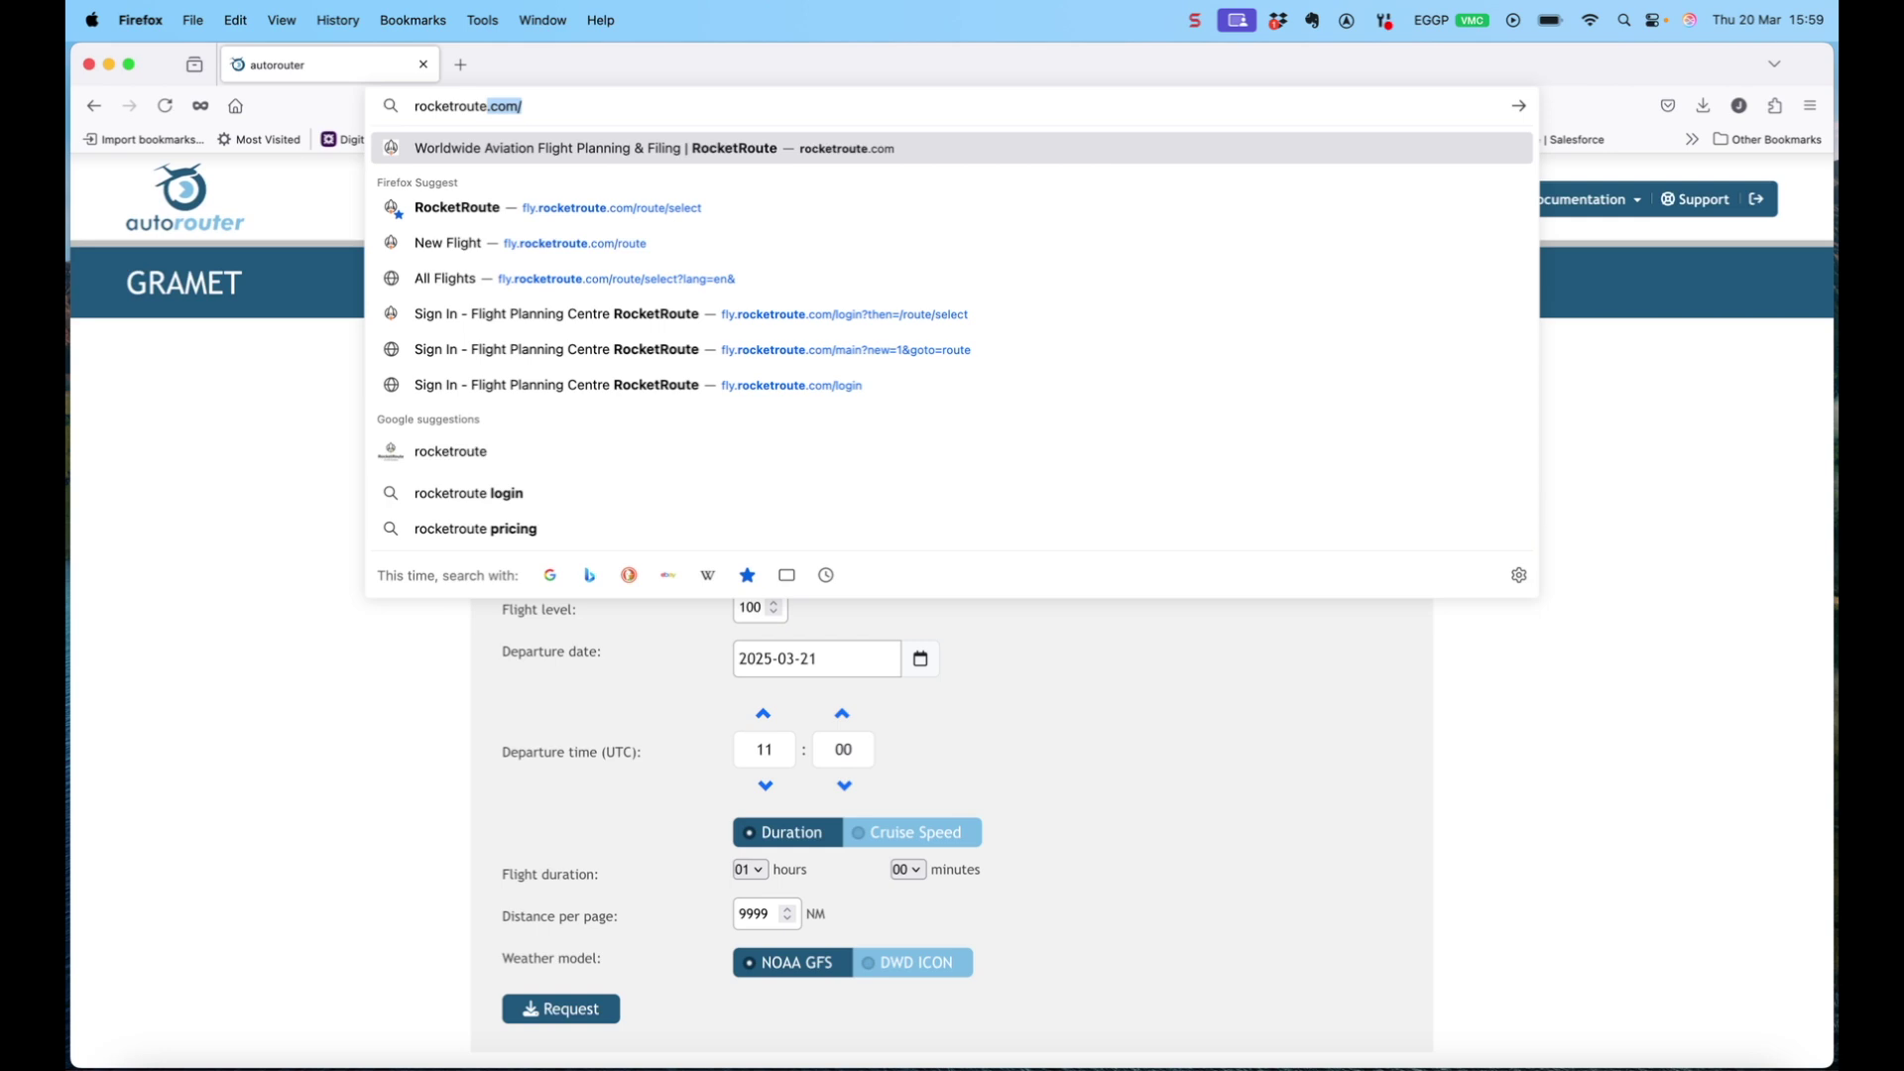
{"action": "key", "text": "Return"}
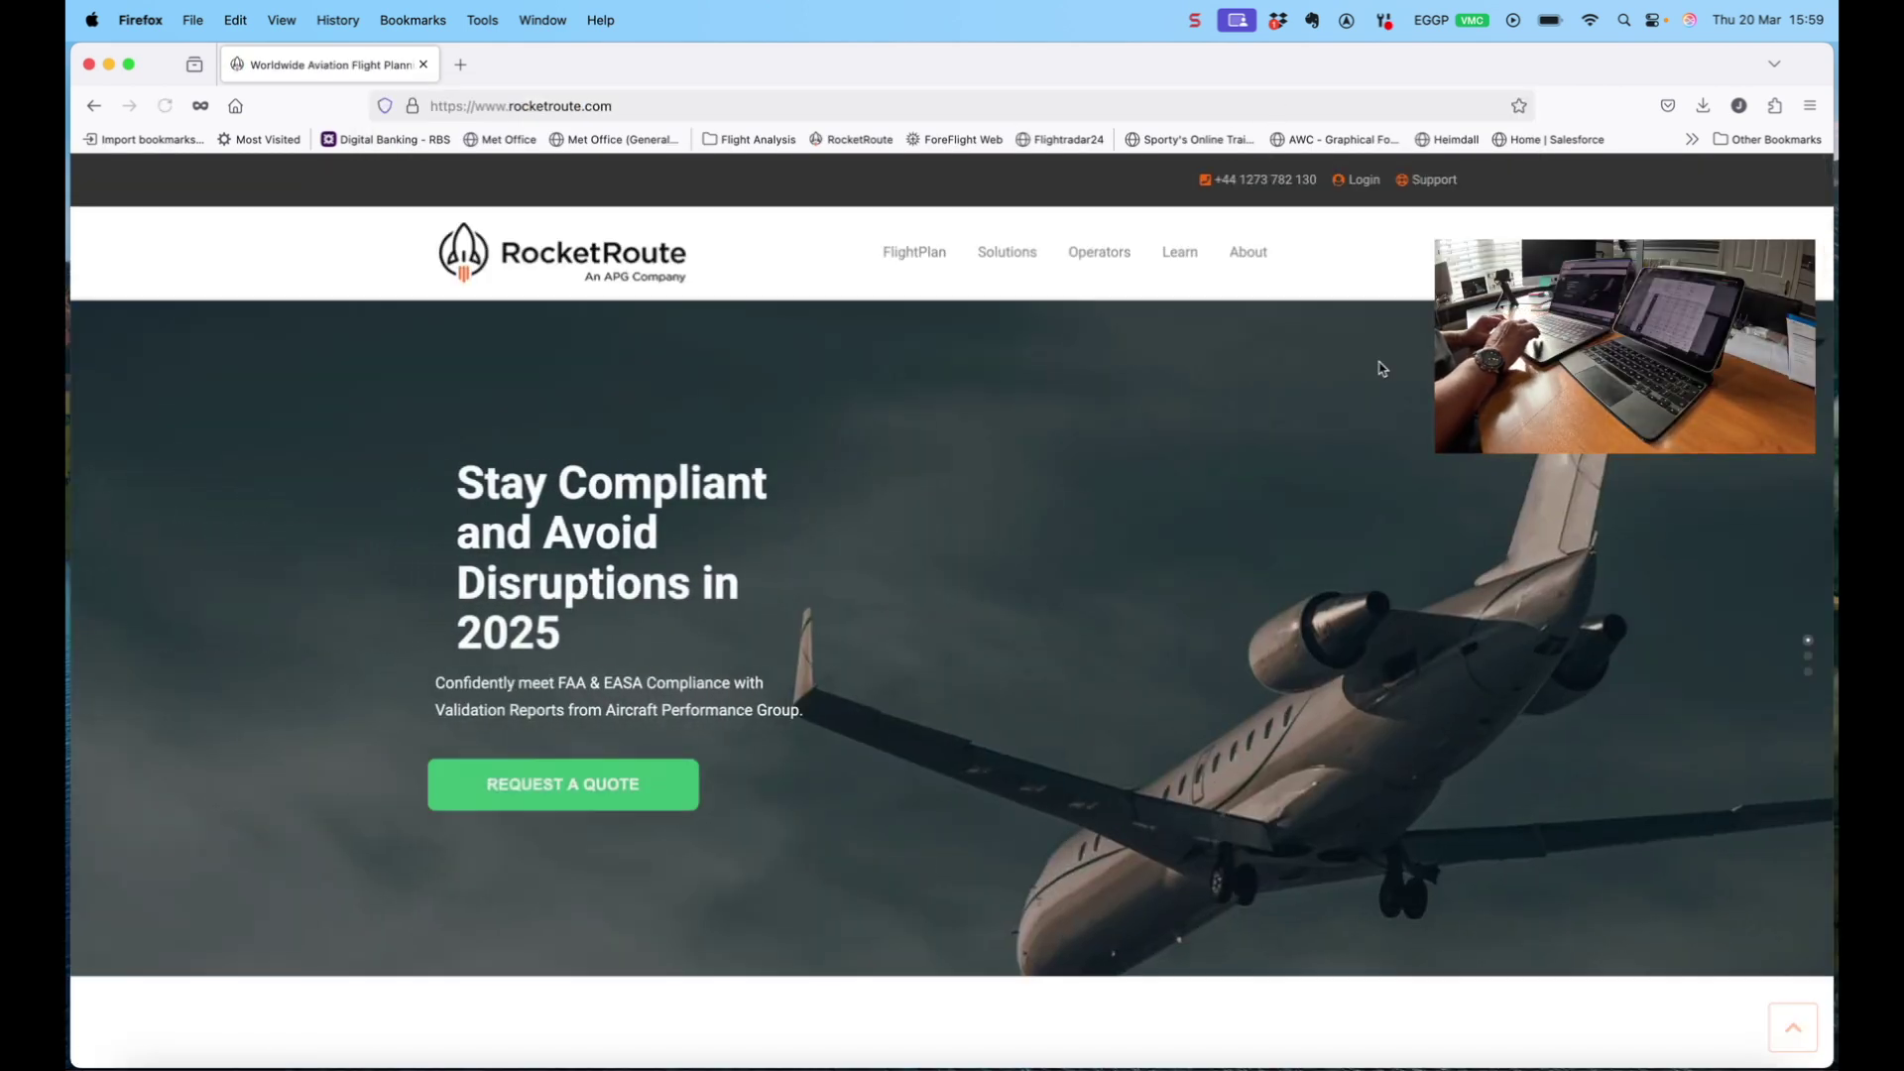
Sign in to the existing RocketRoute account with the prefilled credentials
{"action": "left_click", "coordinate": [1362, 180]}
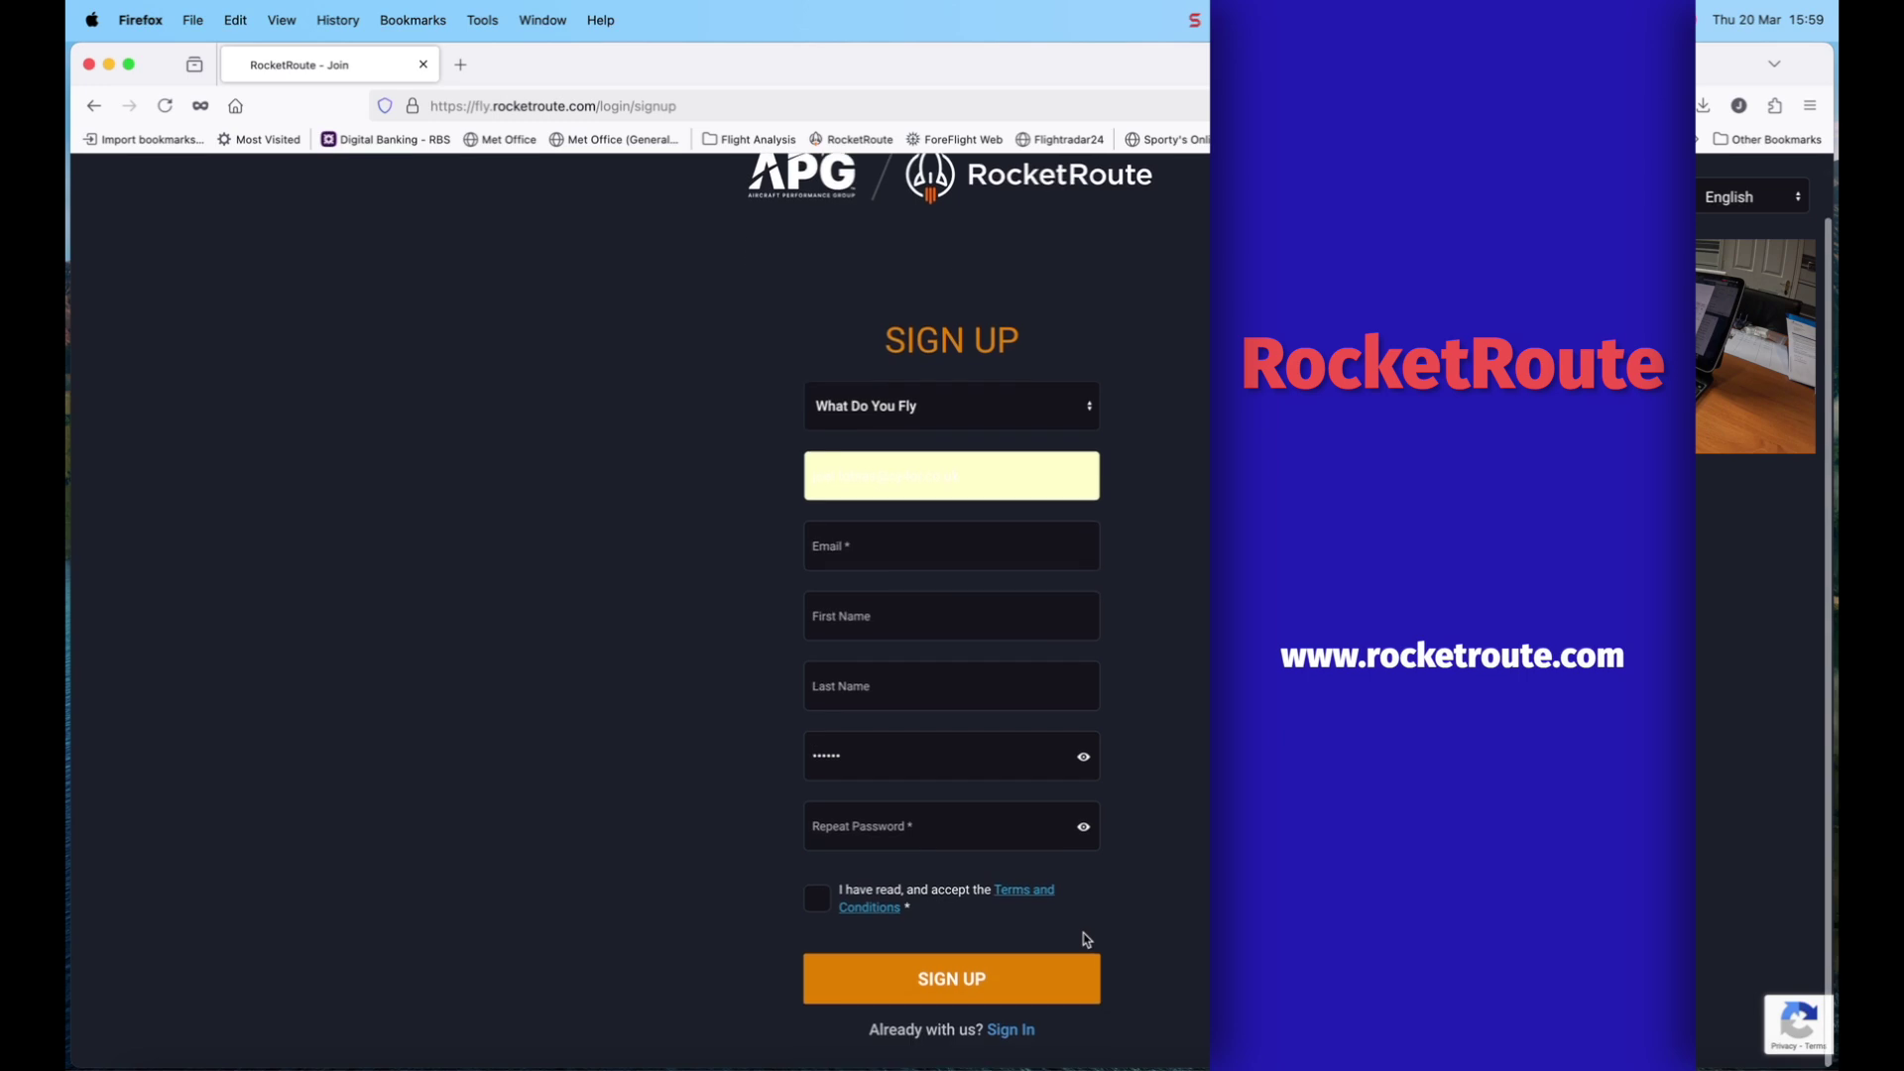
{"action": "left_click", "coordinate": [1011, 1034]}
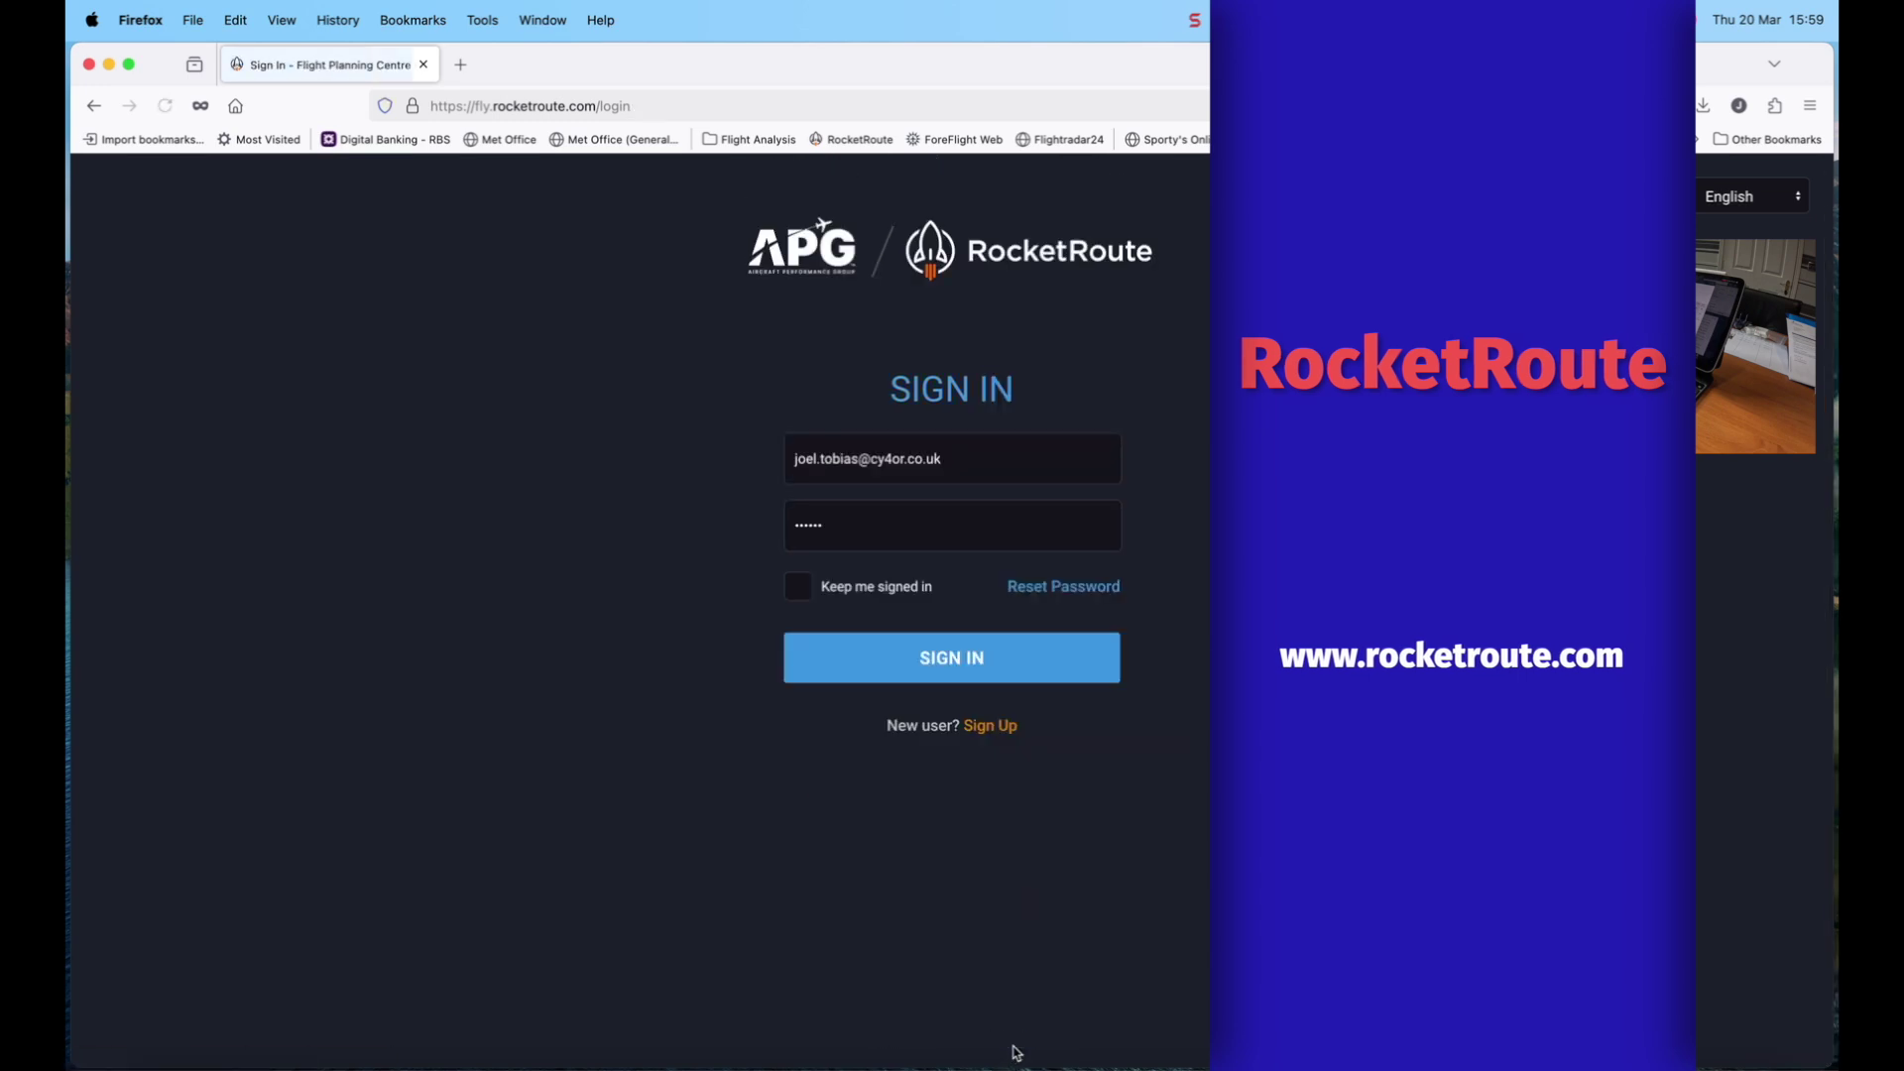
{"action": "left_click", "coordinate": [952, 657]}
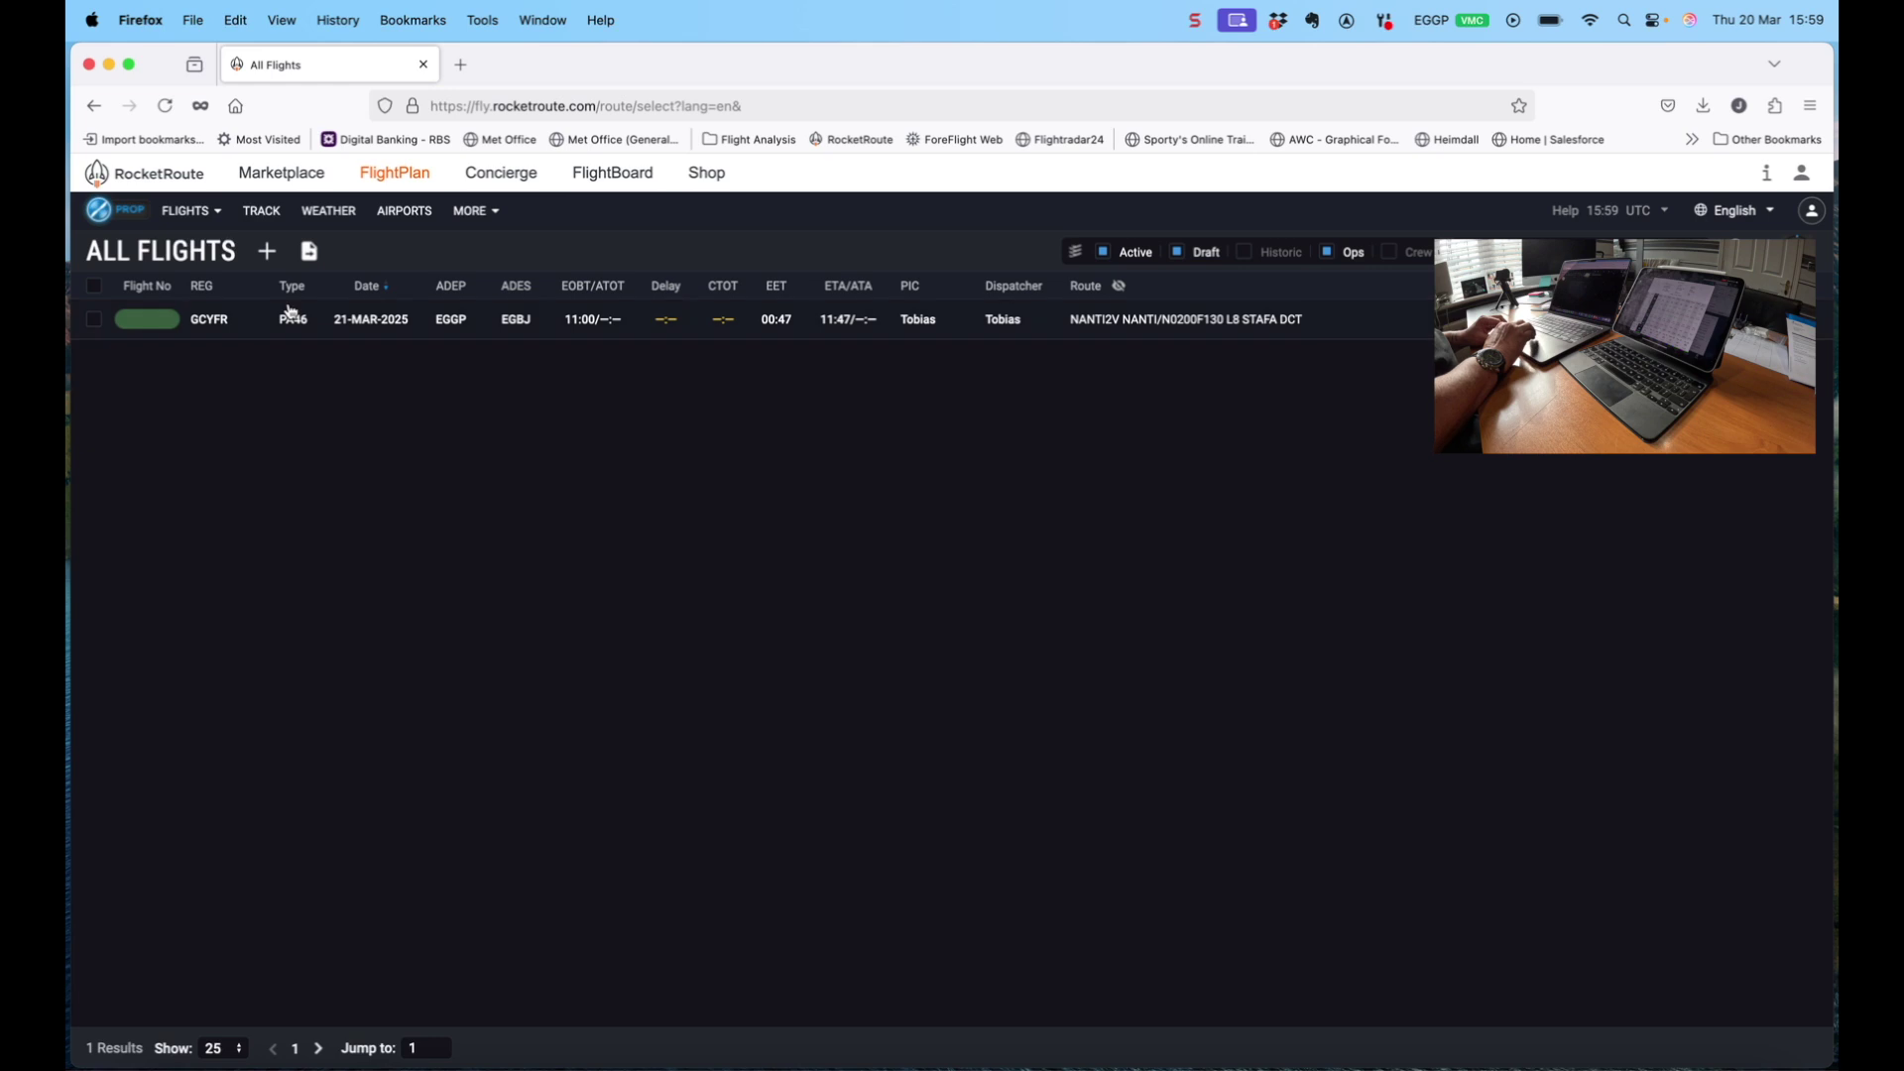
Create a new flight with departure EGGP and destination EGBJ
{"action": "left_click", "coordinate": [267, 252]}
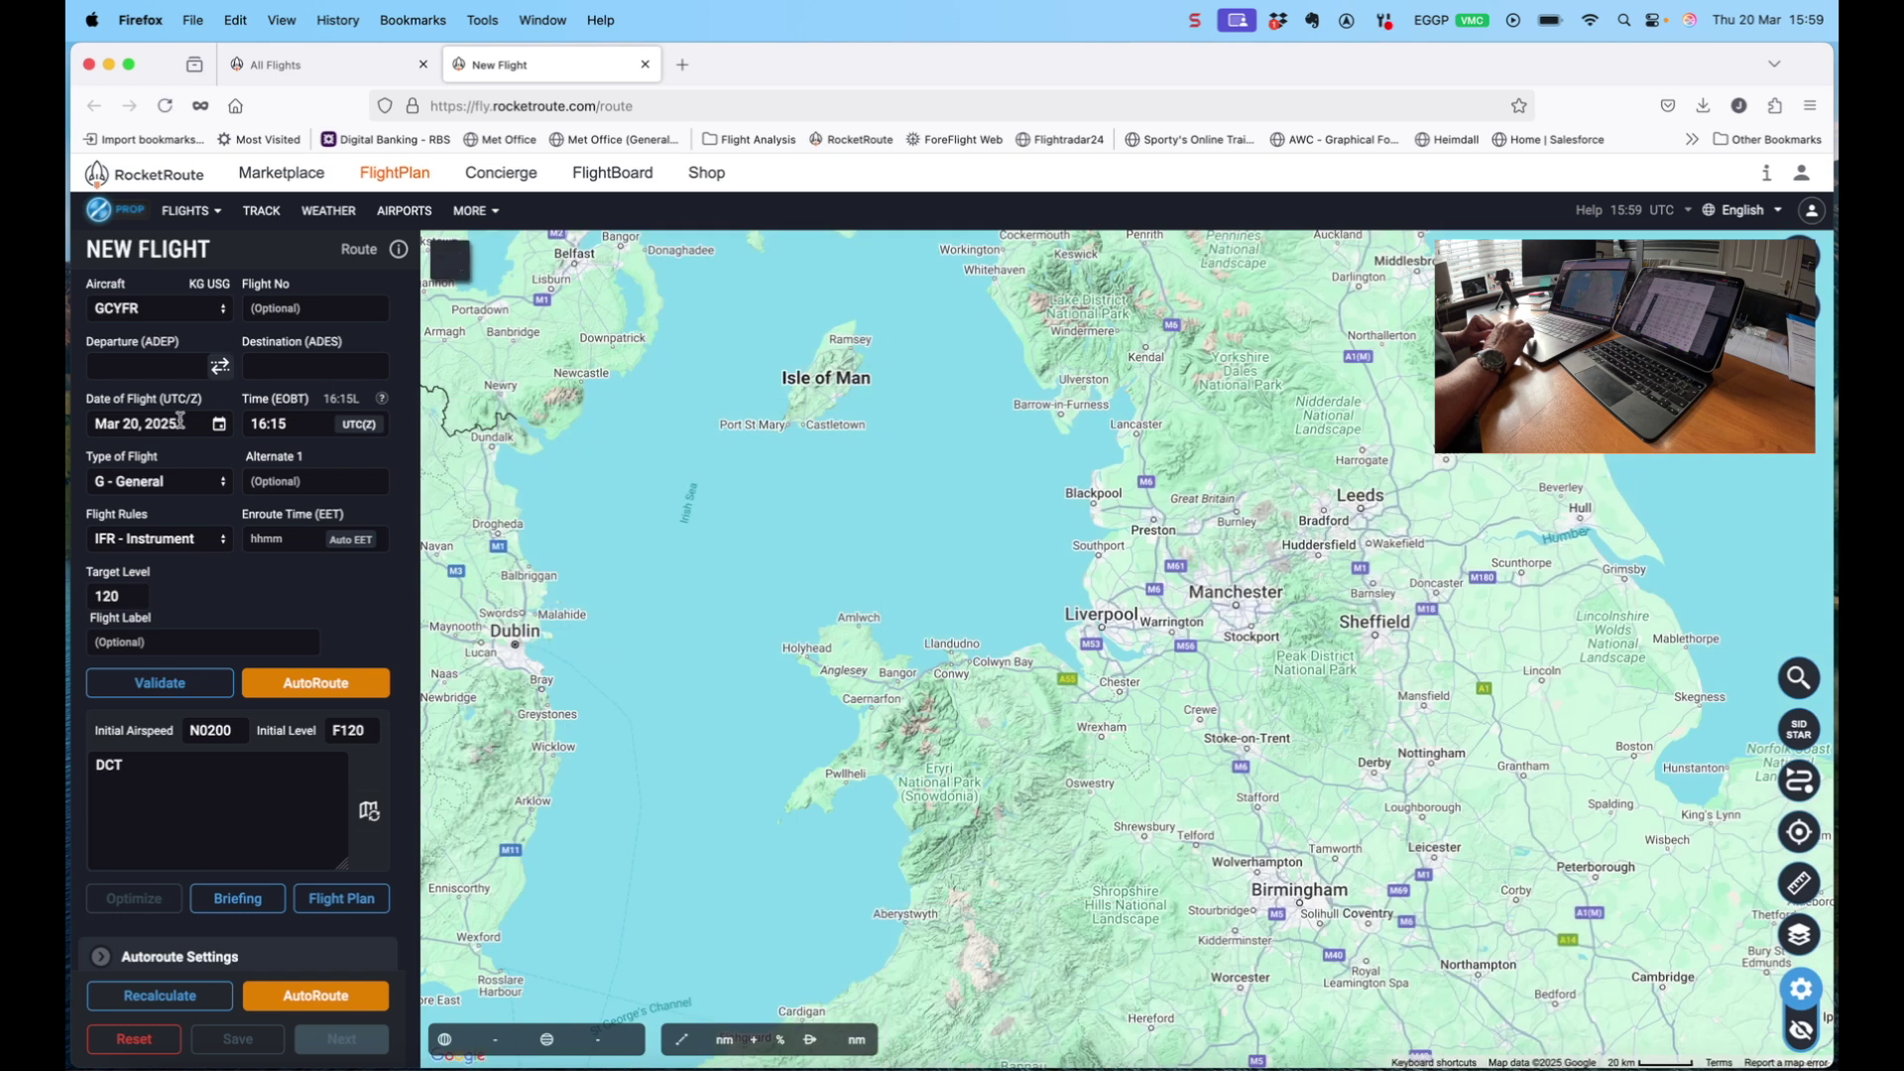
{"action": "left_click", "coordinate": [146, 370]}
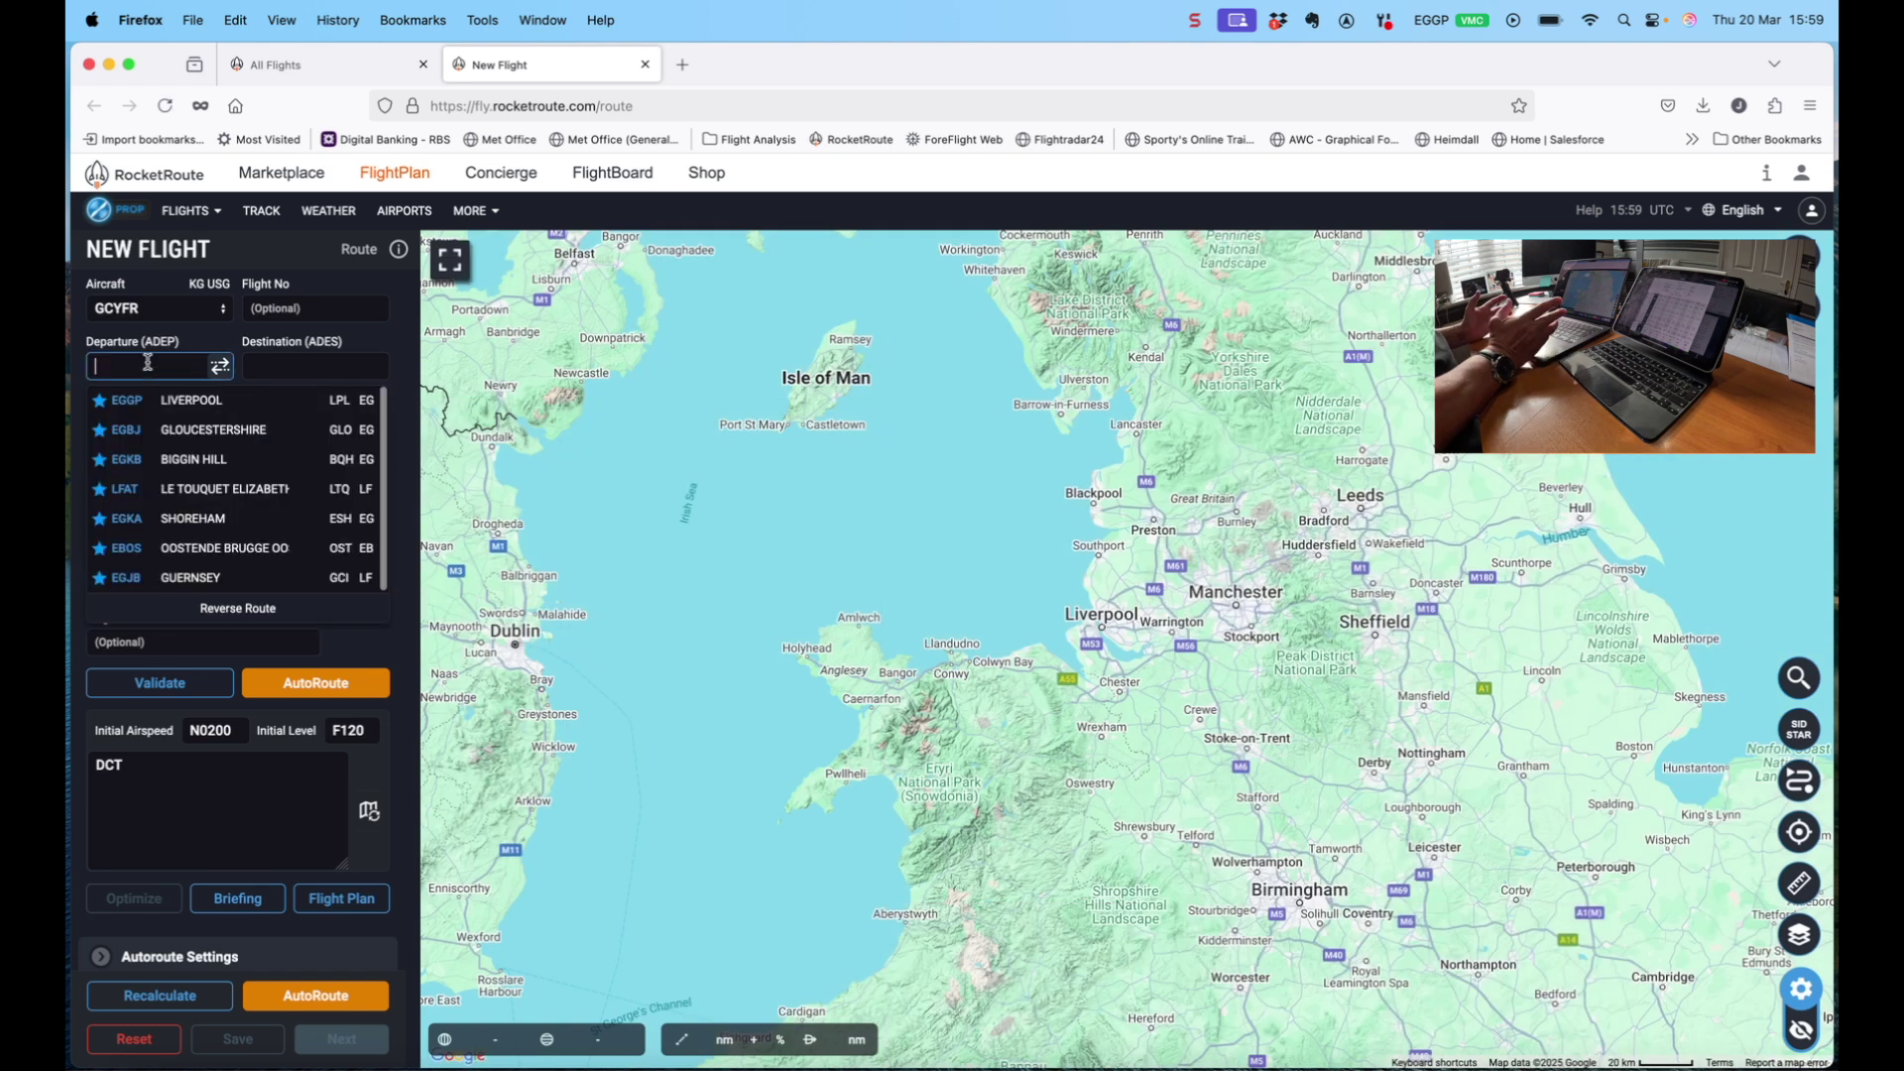
{"action": "left_click", "coordinate": [166, 410]}
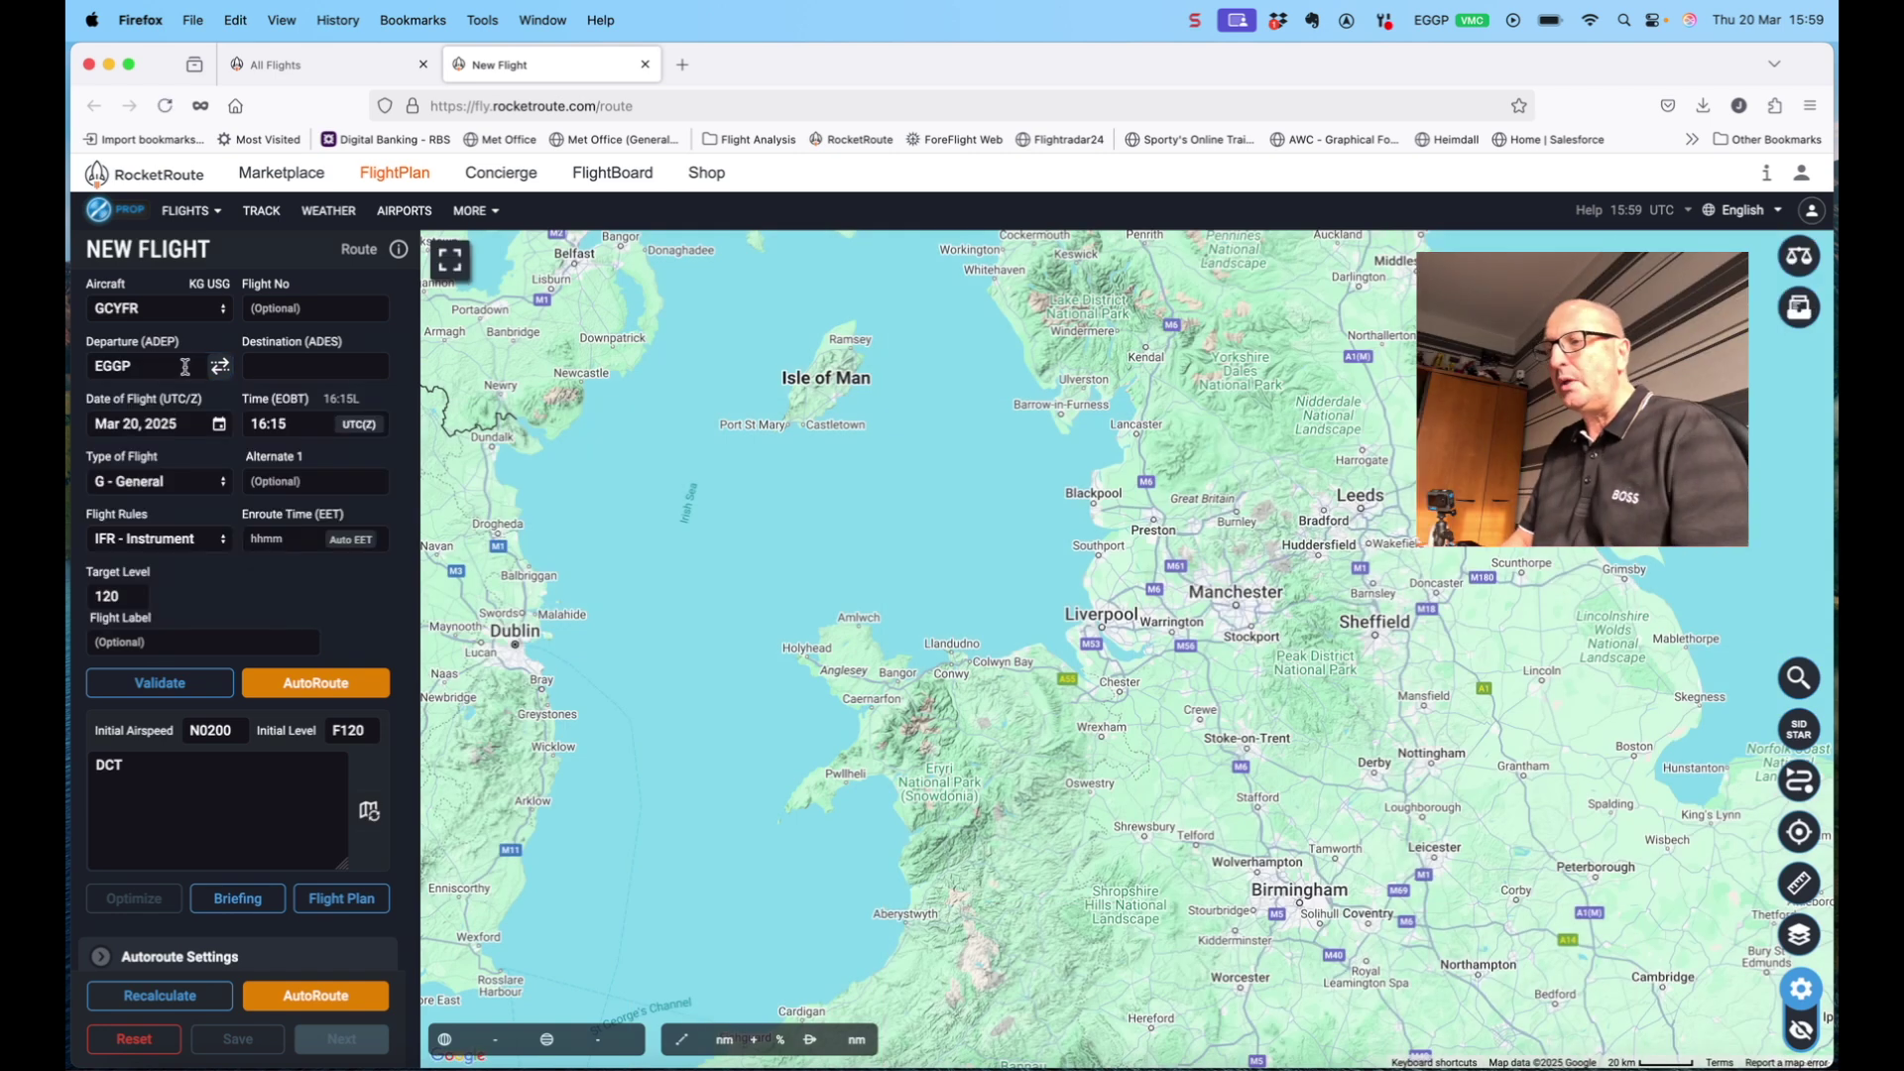
{"action": "left_click", "coordinate": [289, 369]}
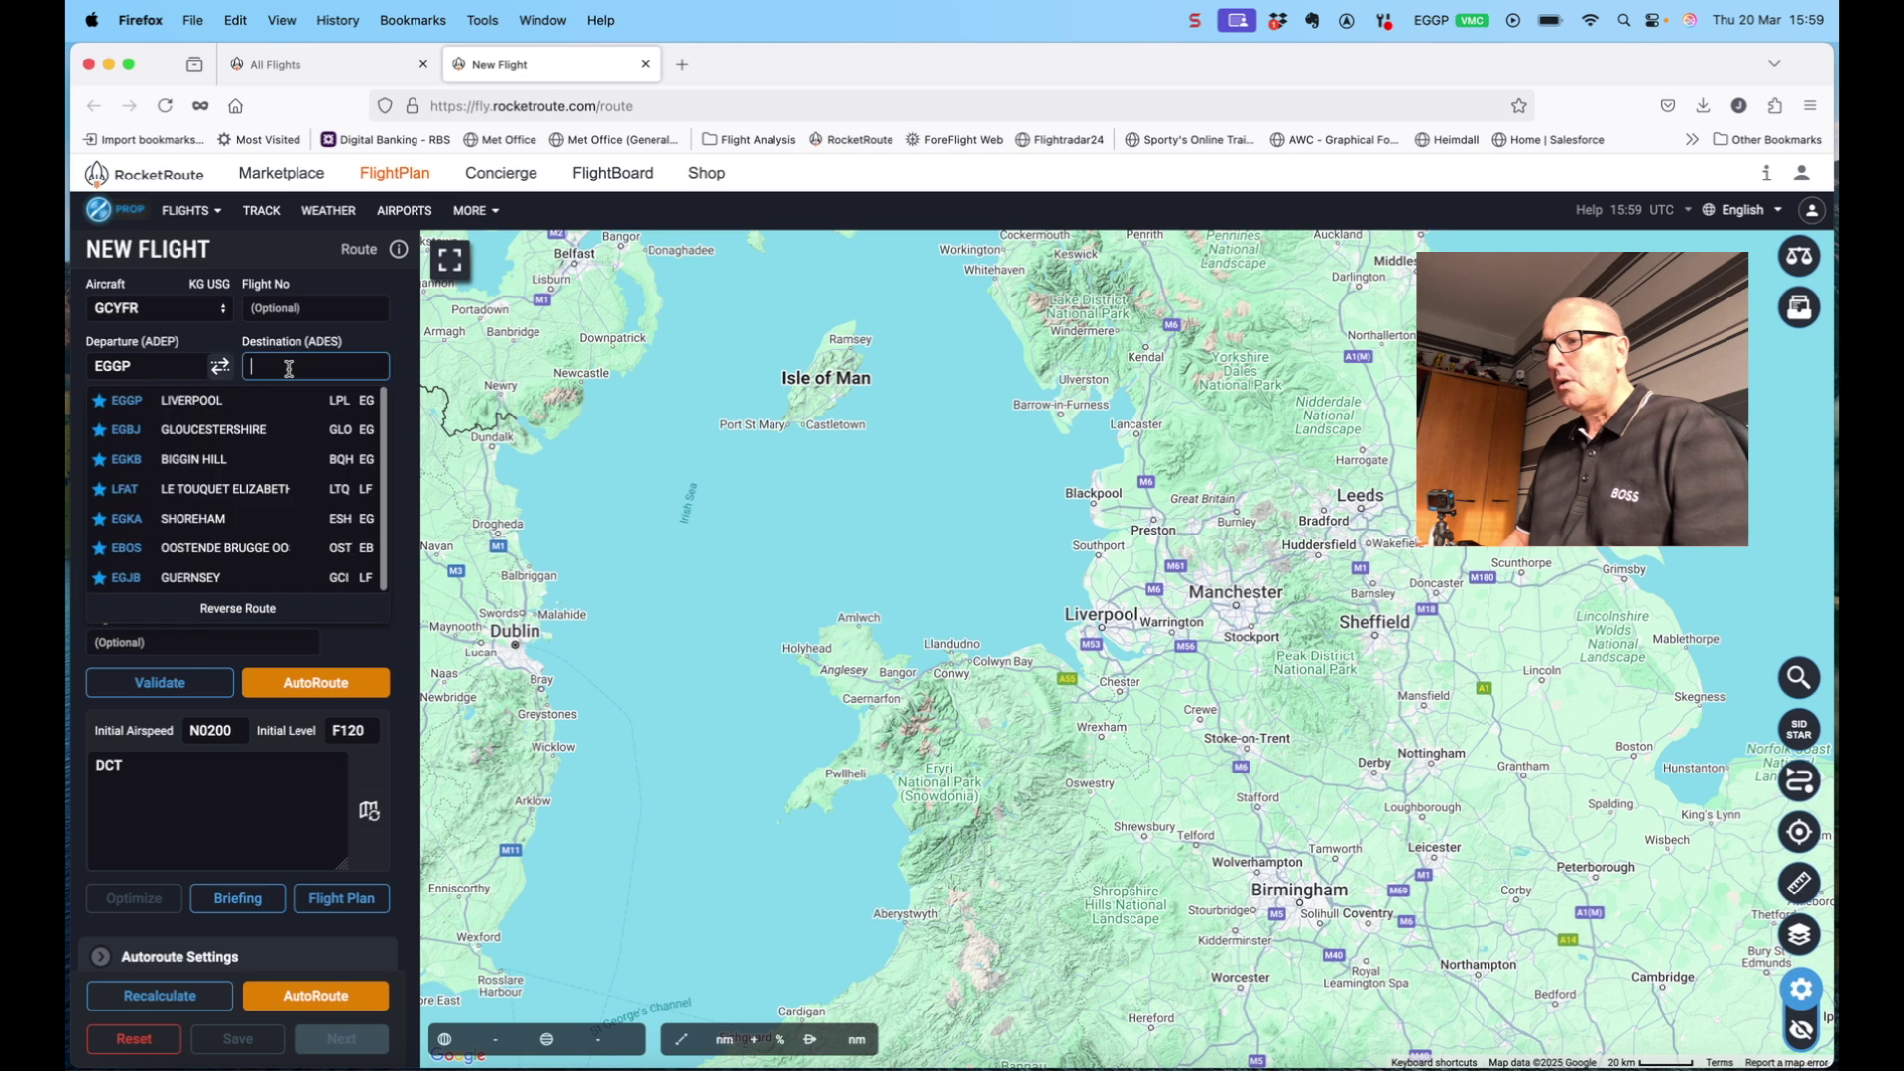
{"action": "type", "text": "EGBJ"}
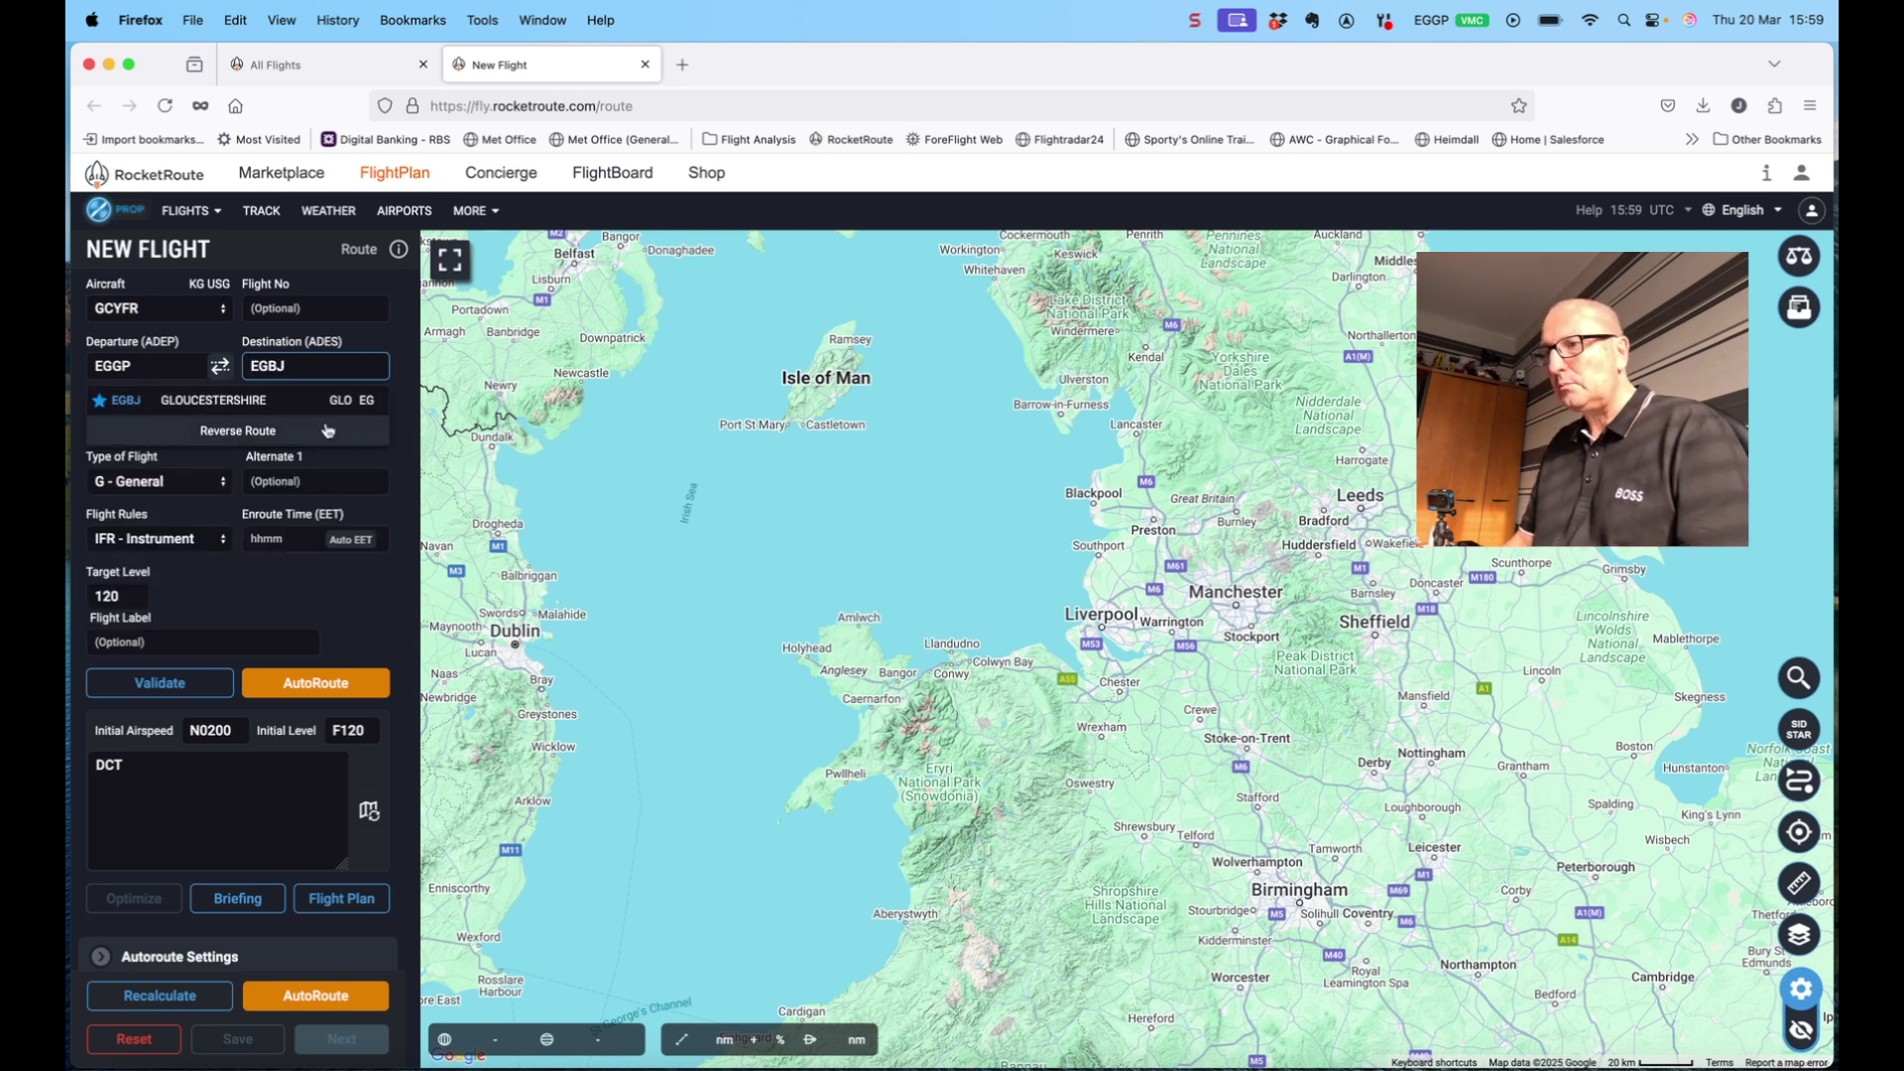
{"action": "left_click", "coordinate": [340, 309]}
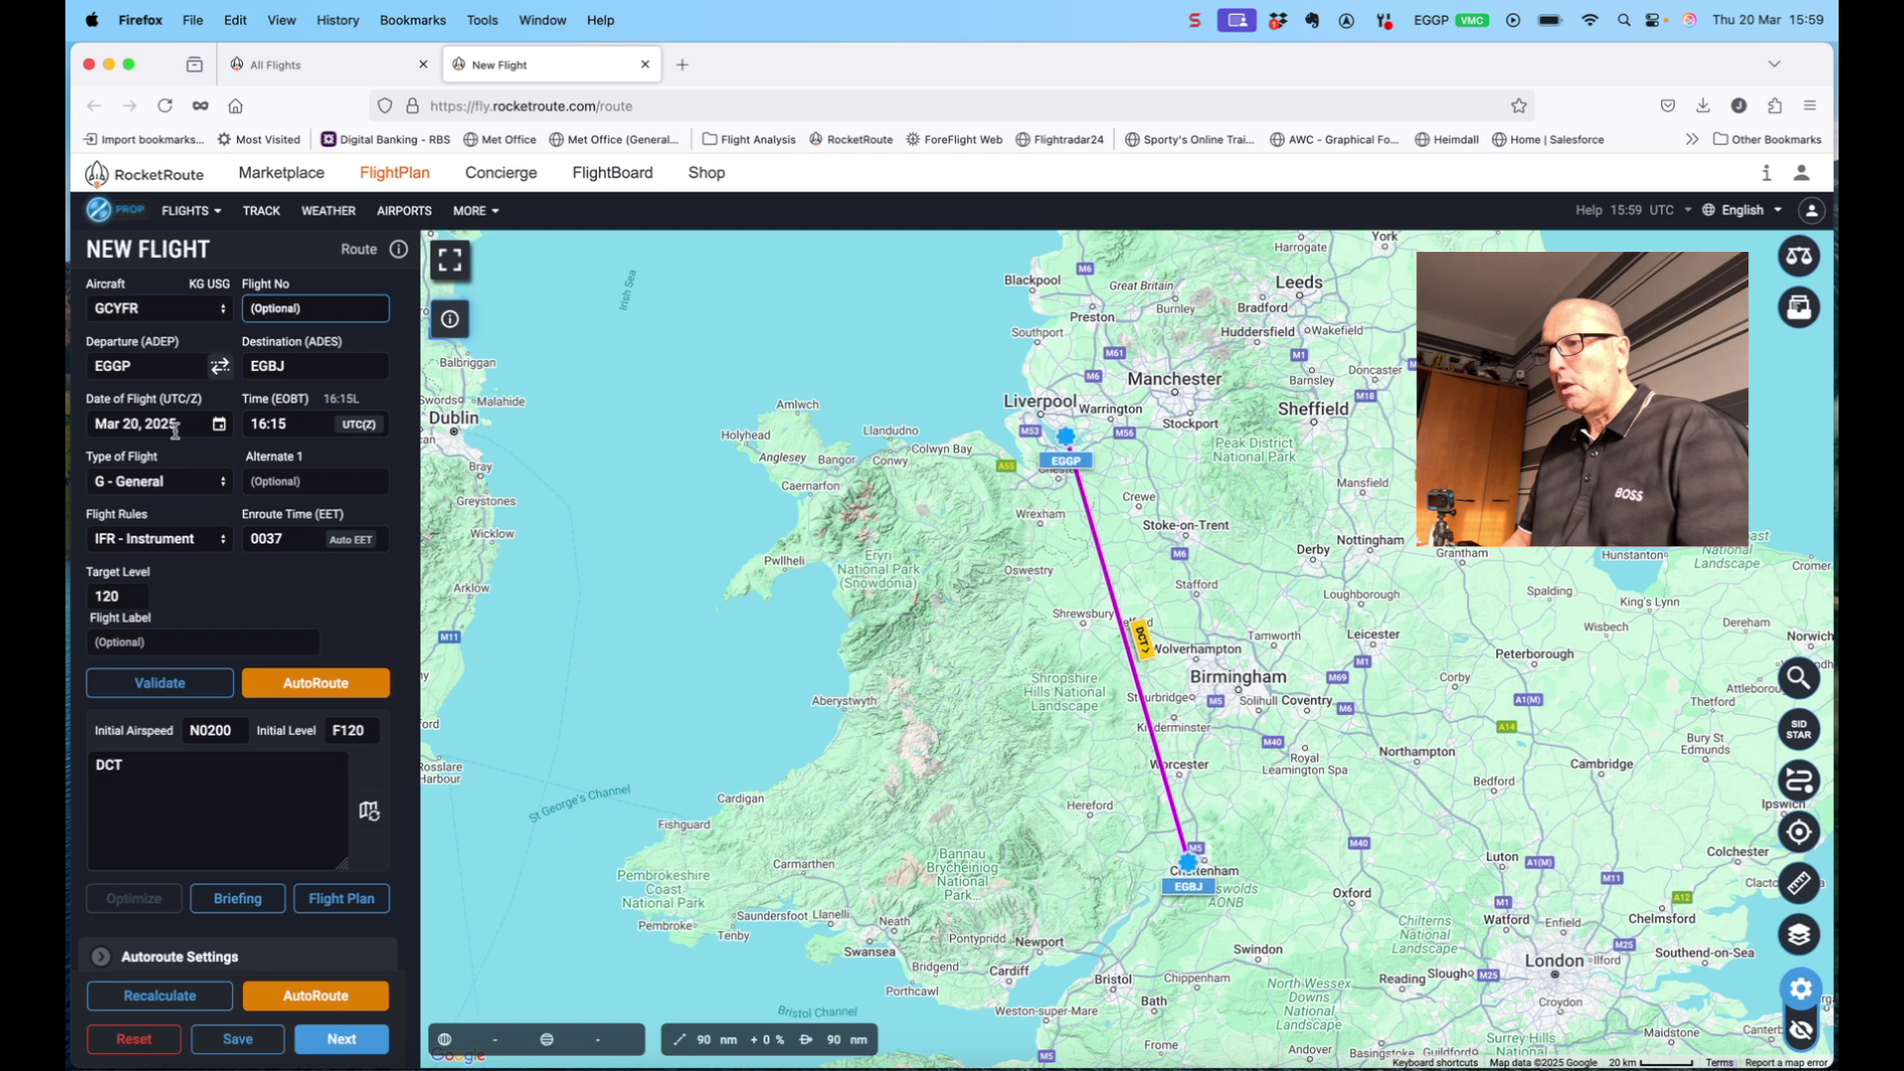
Set the date of flight to Mar 21, 2025 and the off-block time (EOBT) to 11:00 UTC
{"action": "left_click", "coordinate": [218, 423]}
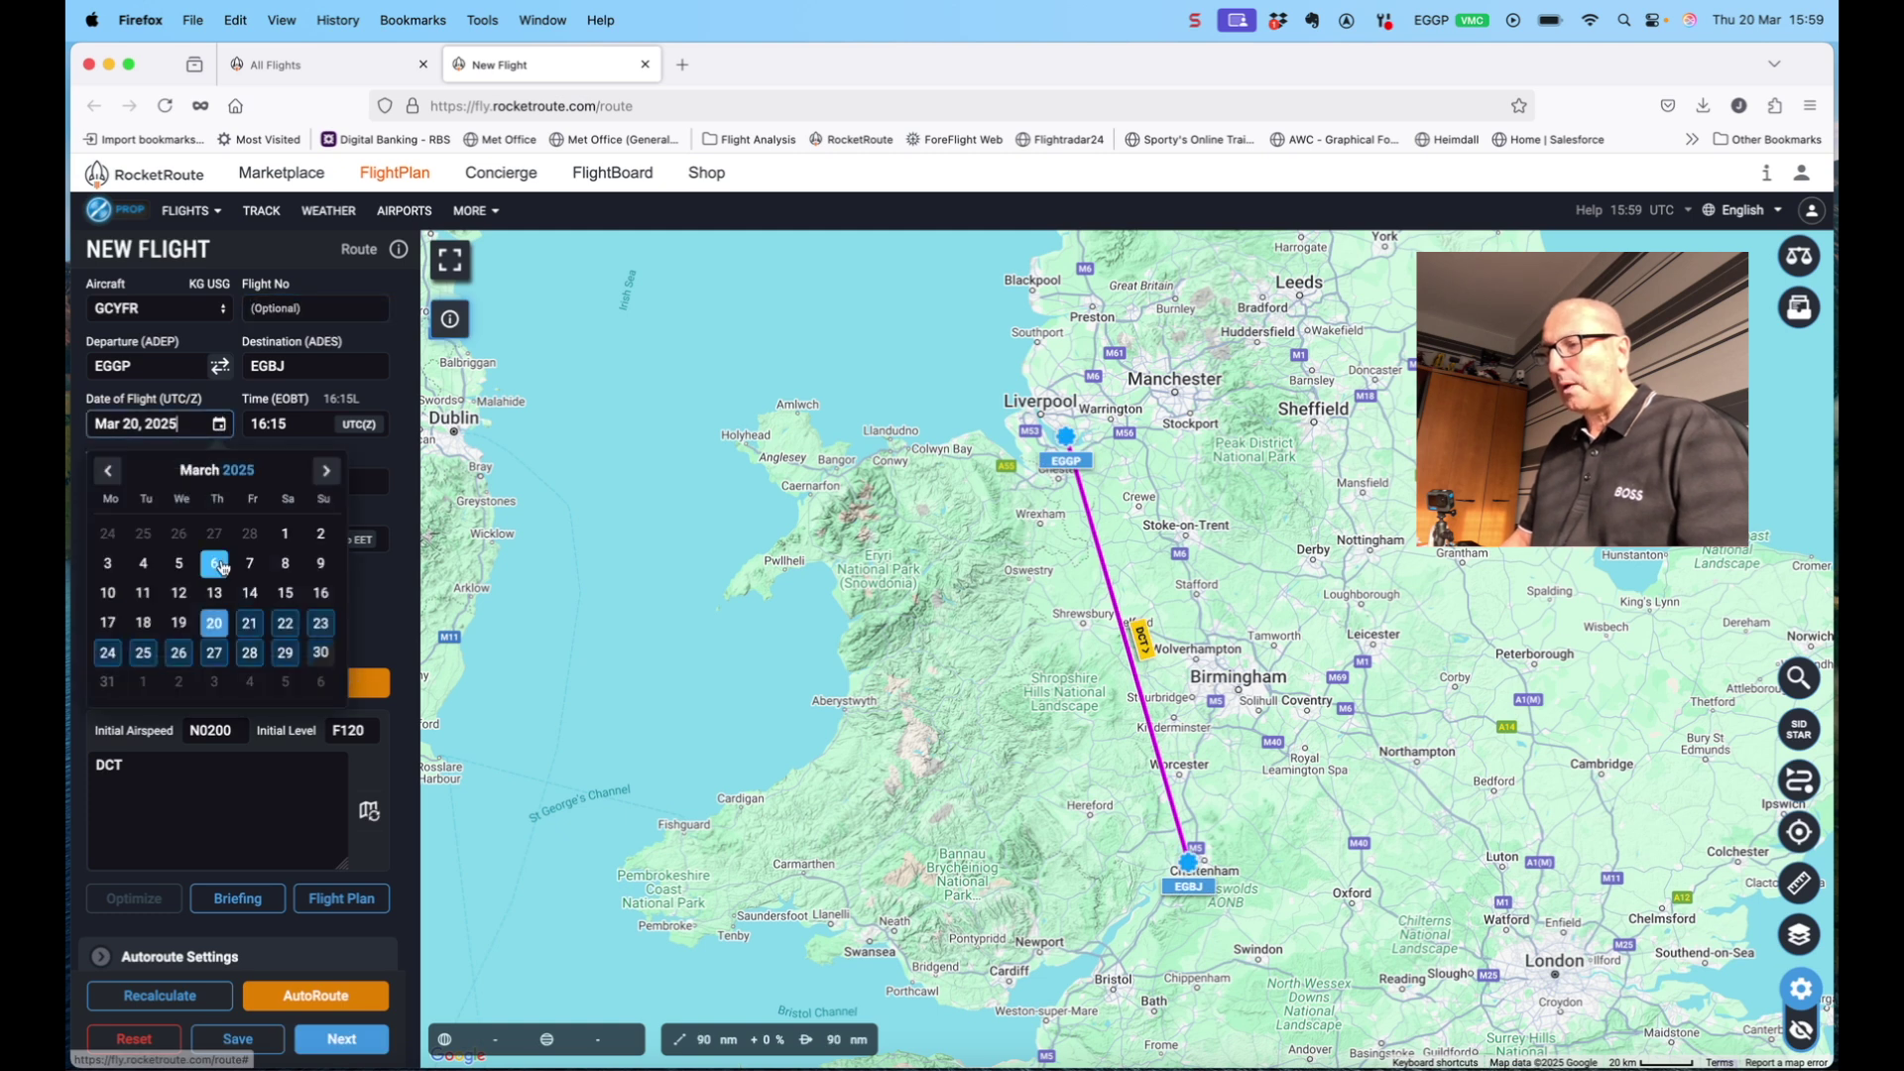
{"action": "left_click", "coordinate": [251, 635]}
{"action": "left_click", "coordinate": [306, 417]}
{"action": "left_click_drag", "start_coordinate": [263, 422], "coordinate": [233, 423]}
{"action": "type", "text": "11:00"}
{"action": "left_click", "coordinate": [313, 364]}
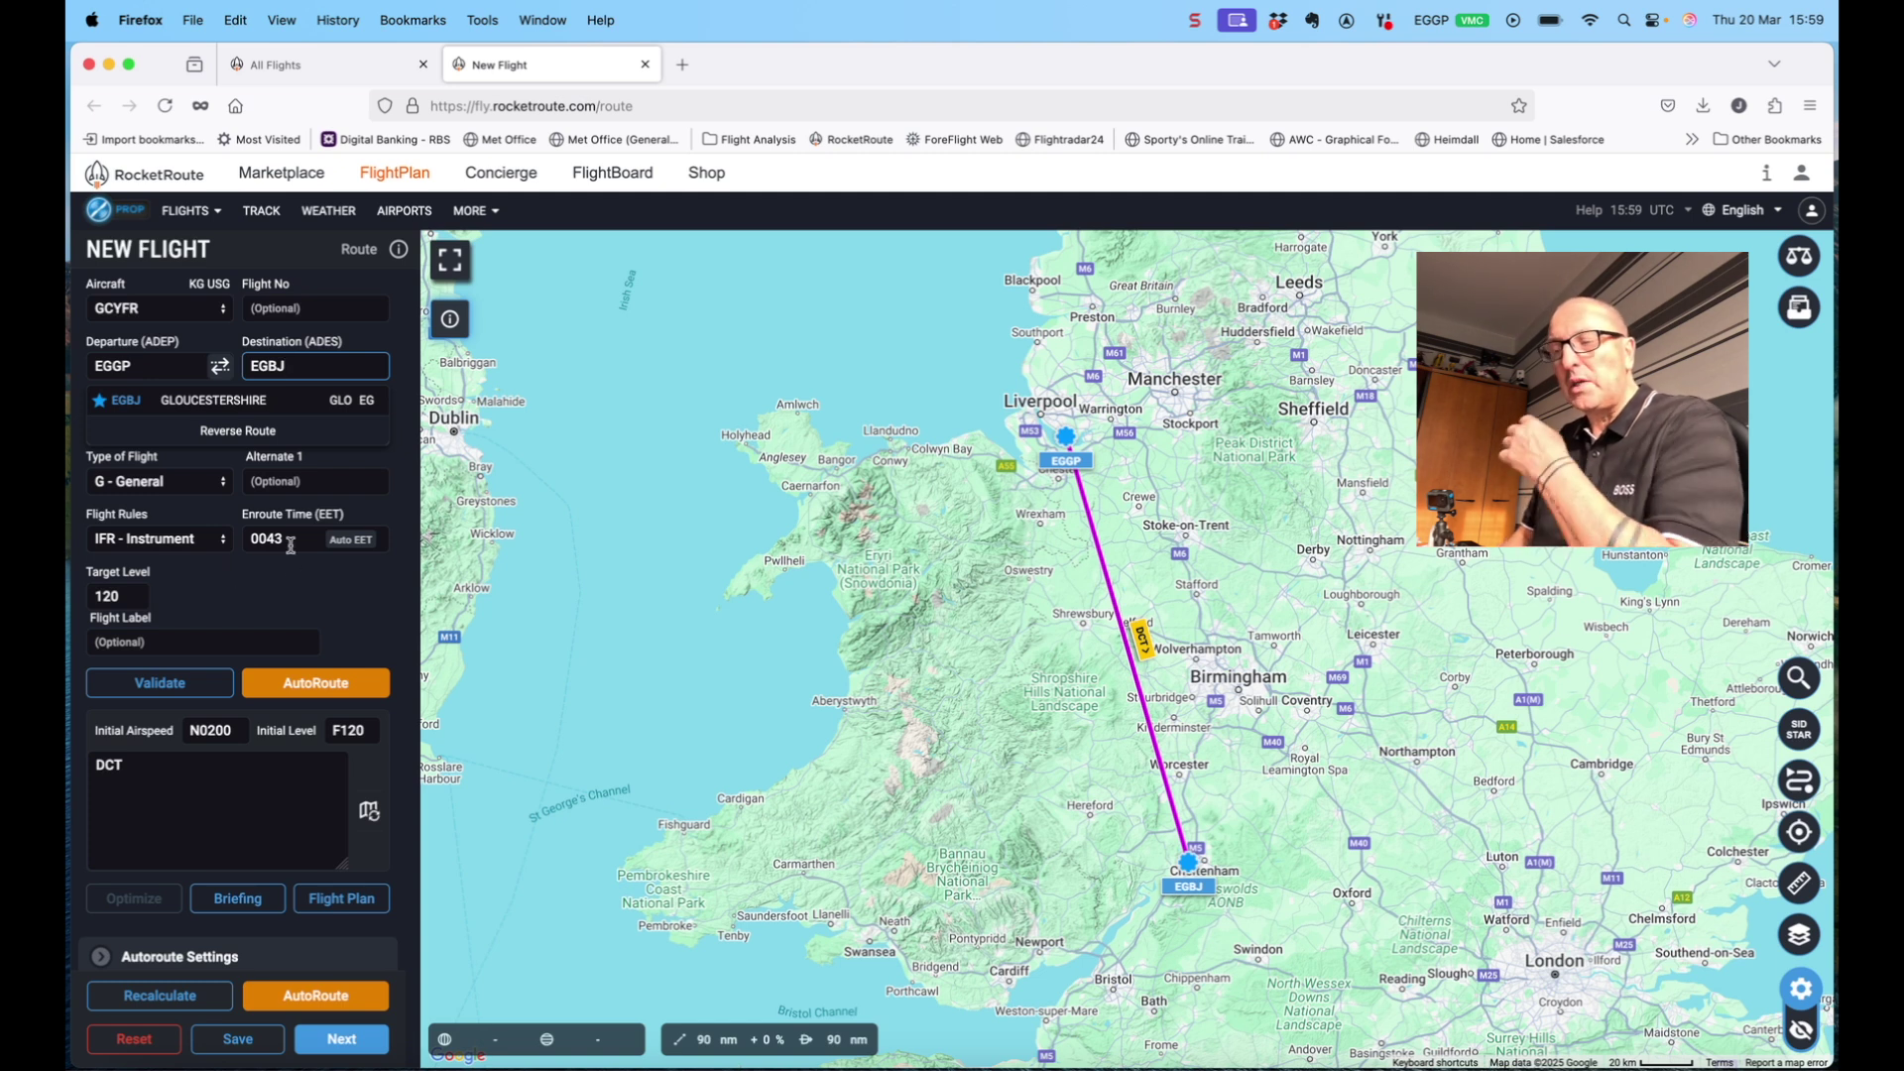
Generate route options with AutoRoute and preview the three previously filed routes at F070, F090 and F070
{"action": "left_click", "coordinate": [311, 696]}
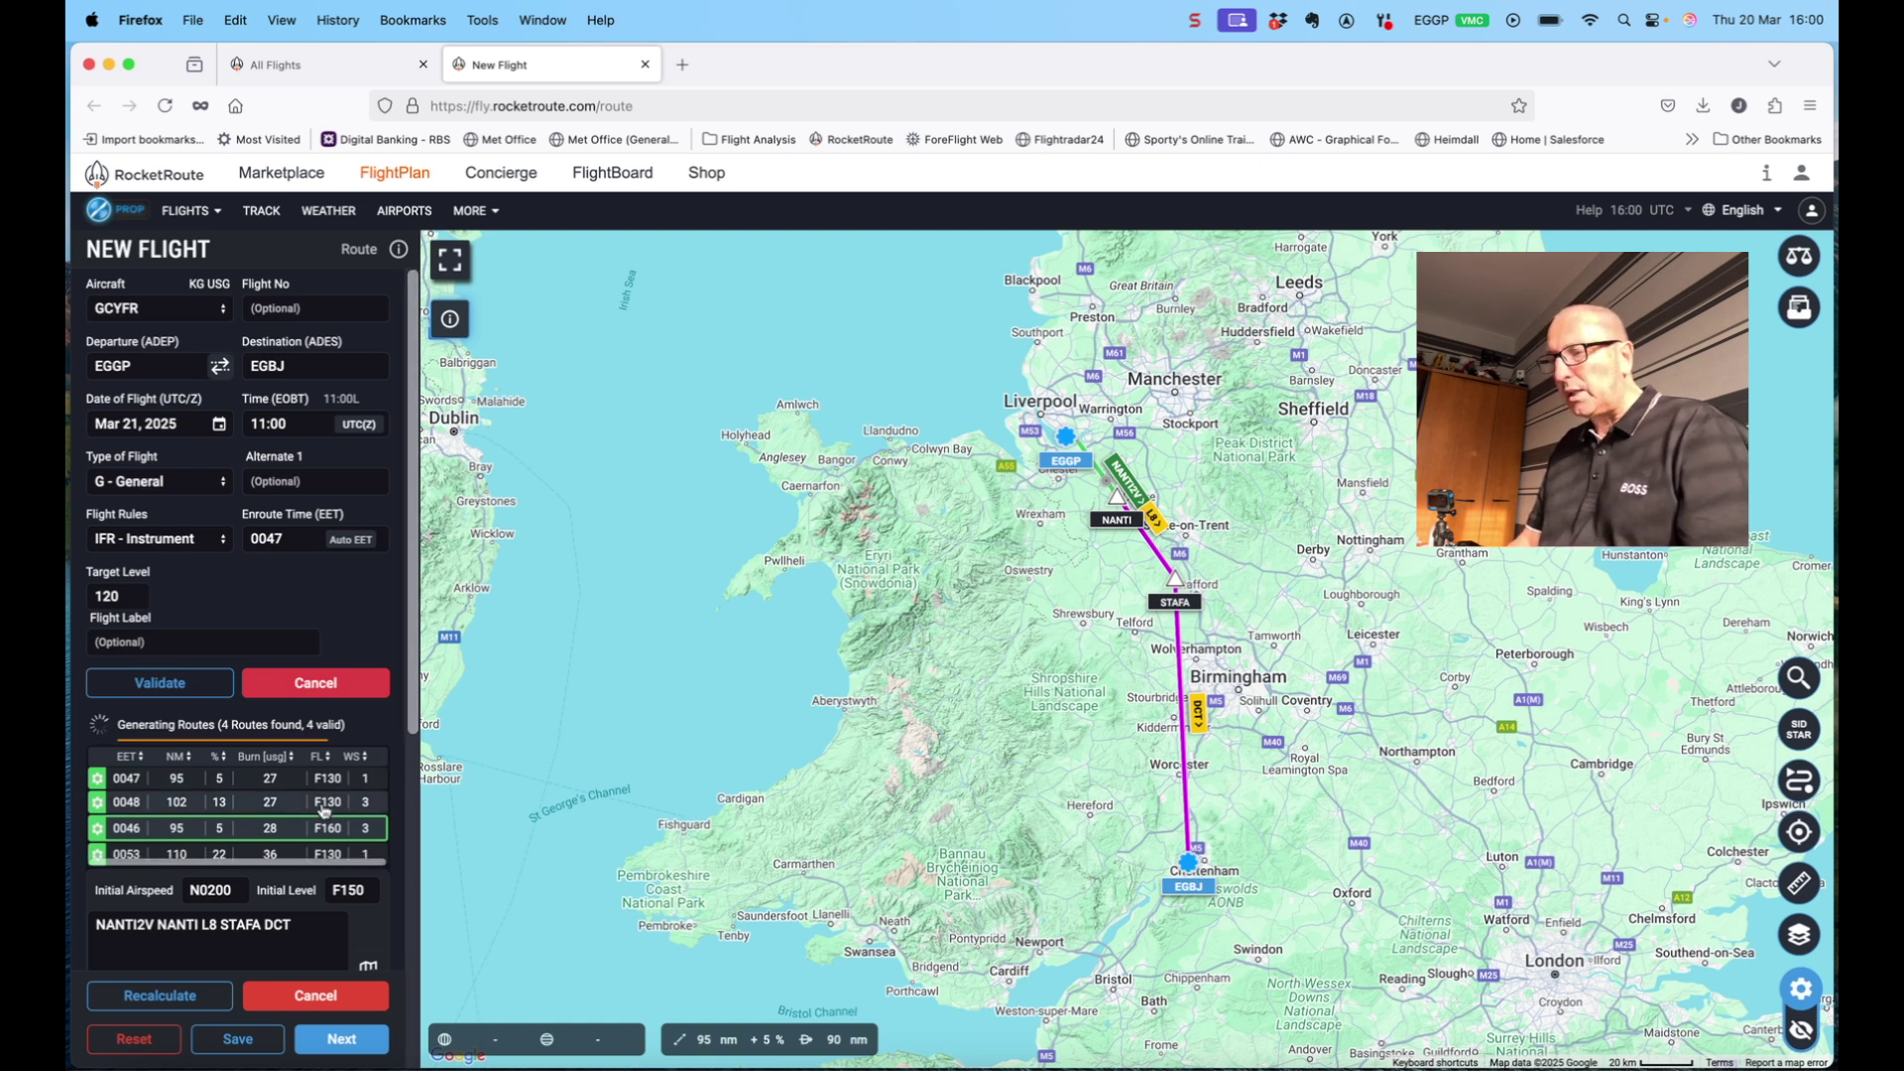
{"action": "scroll", "coordinate": [324, 823], "scroll_direction": "up", "scroll_amount": 2}
{"action": "left_click", "coordinate": [327, 752]}
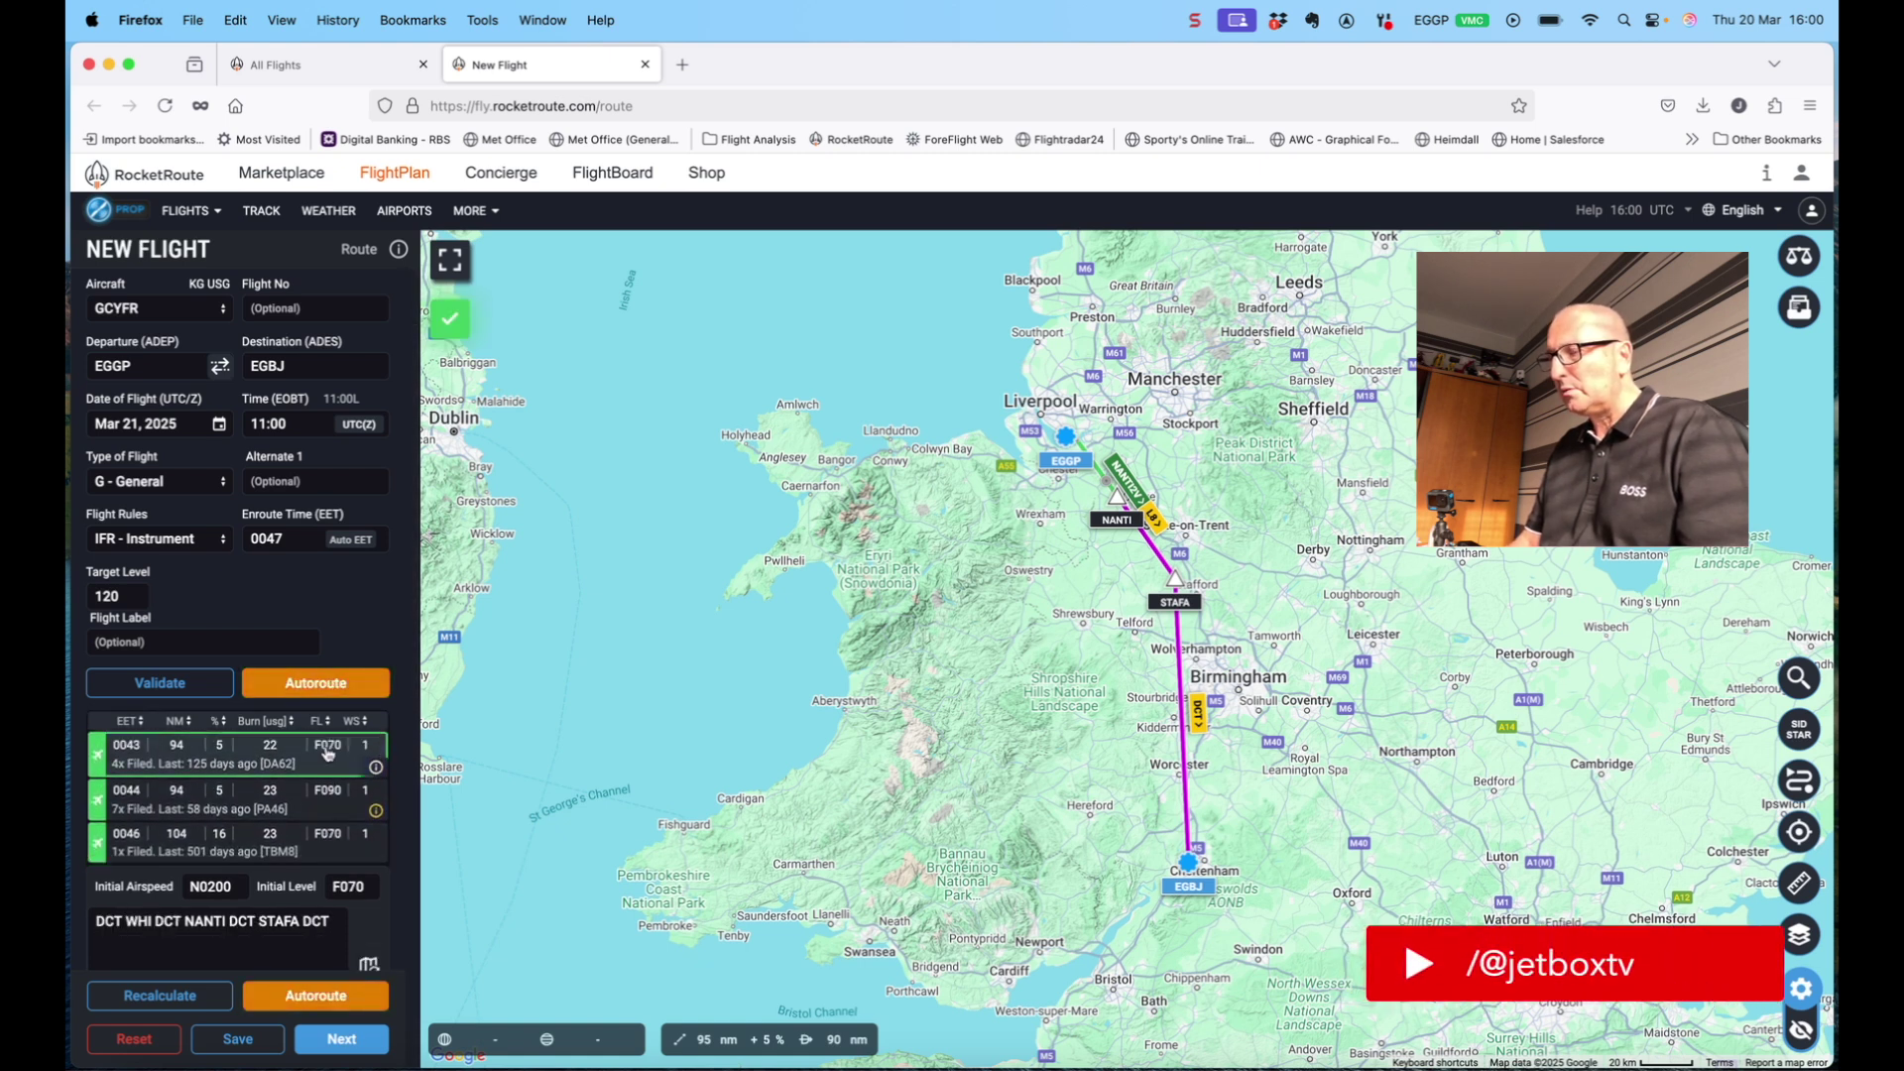
{"action": "left_click", "coordinate": [327, 800]}
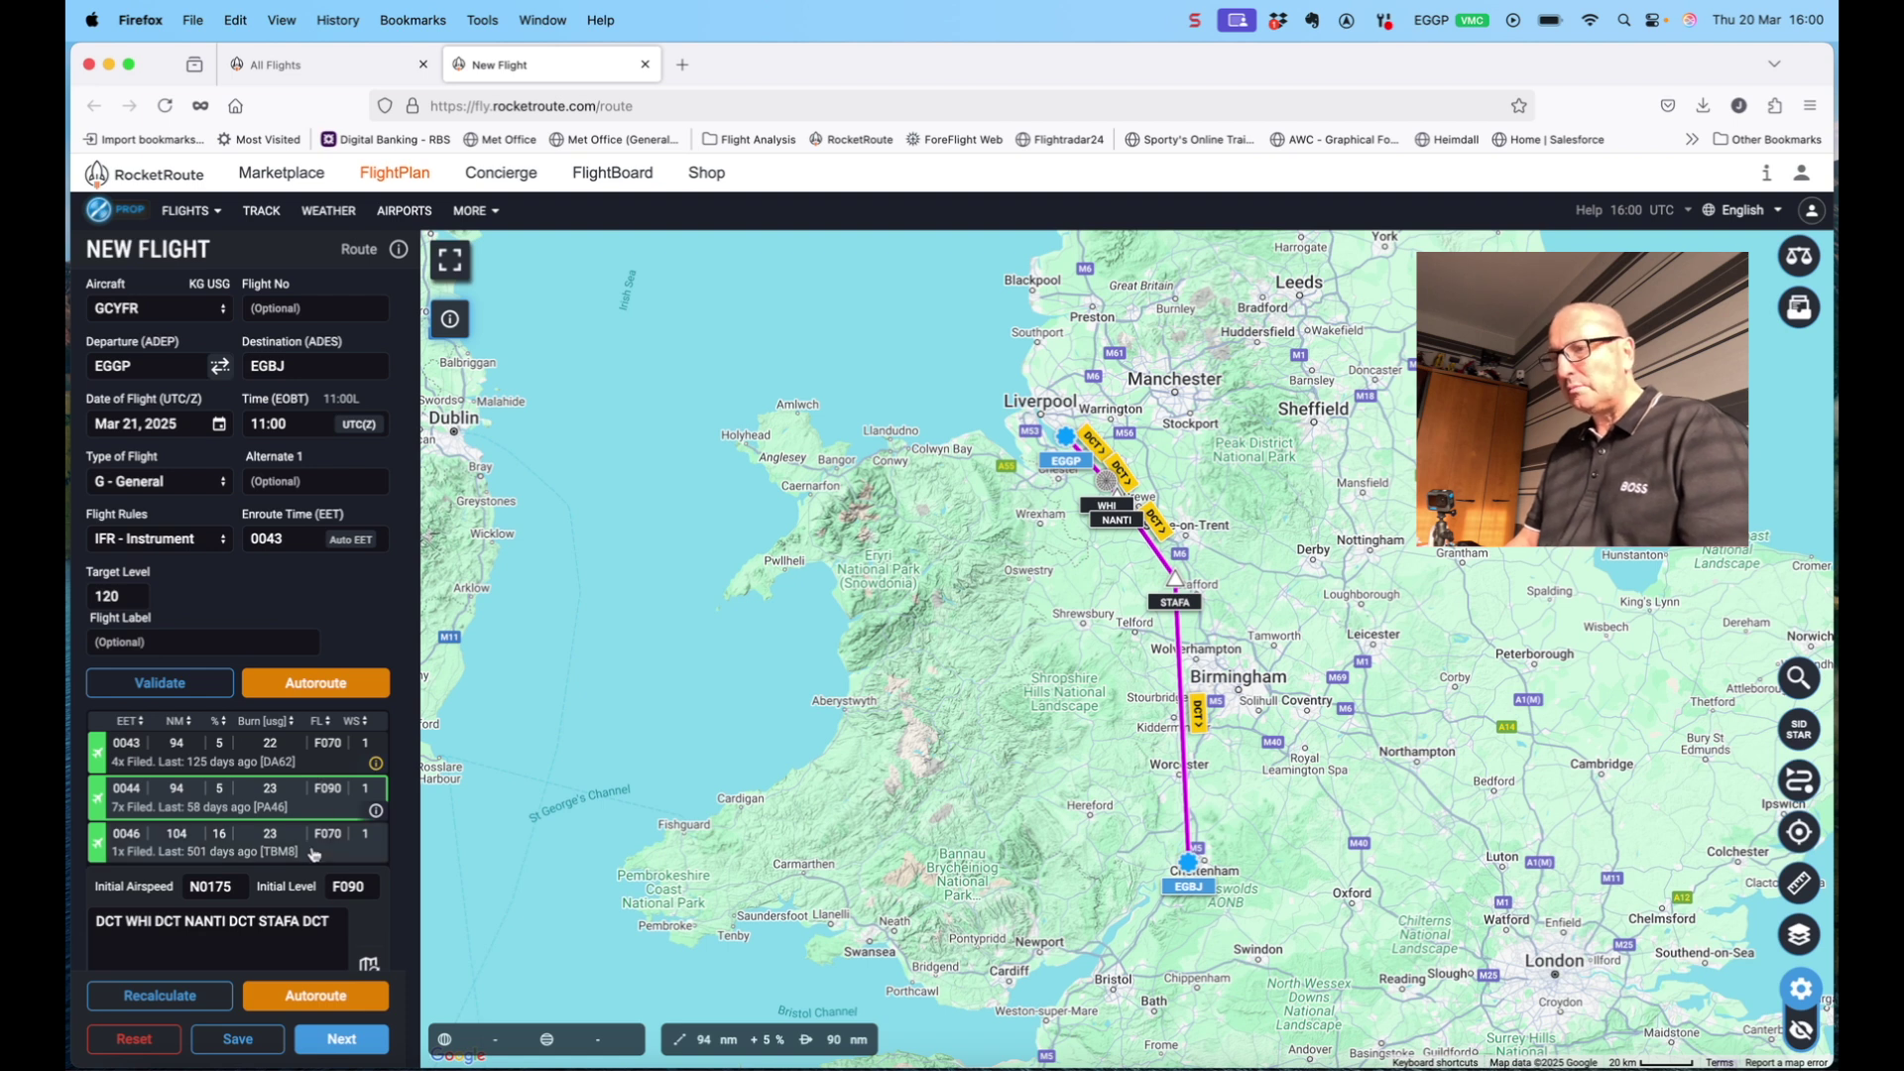
{"action": "left_click", "coordinate": [320, 842]}
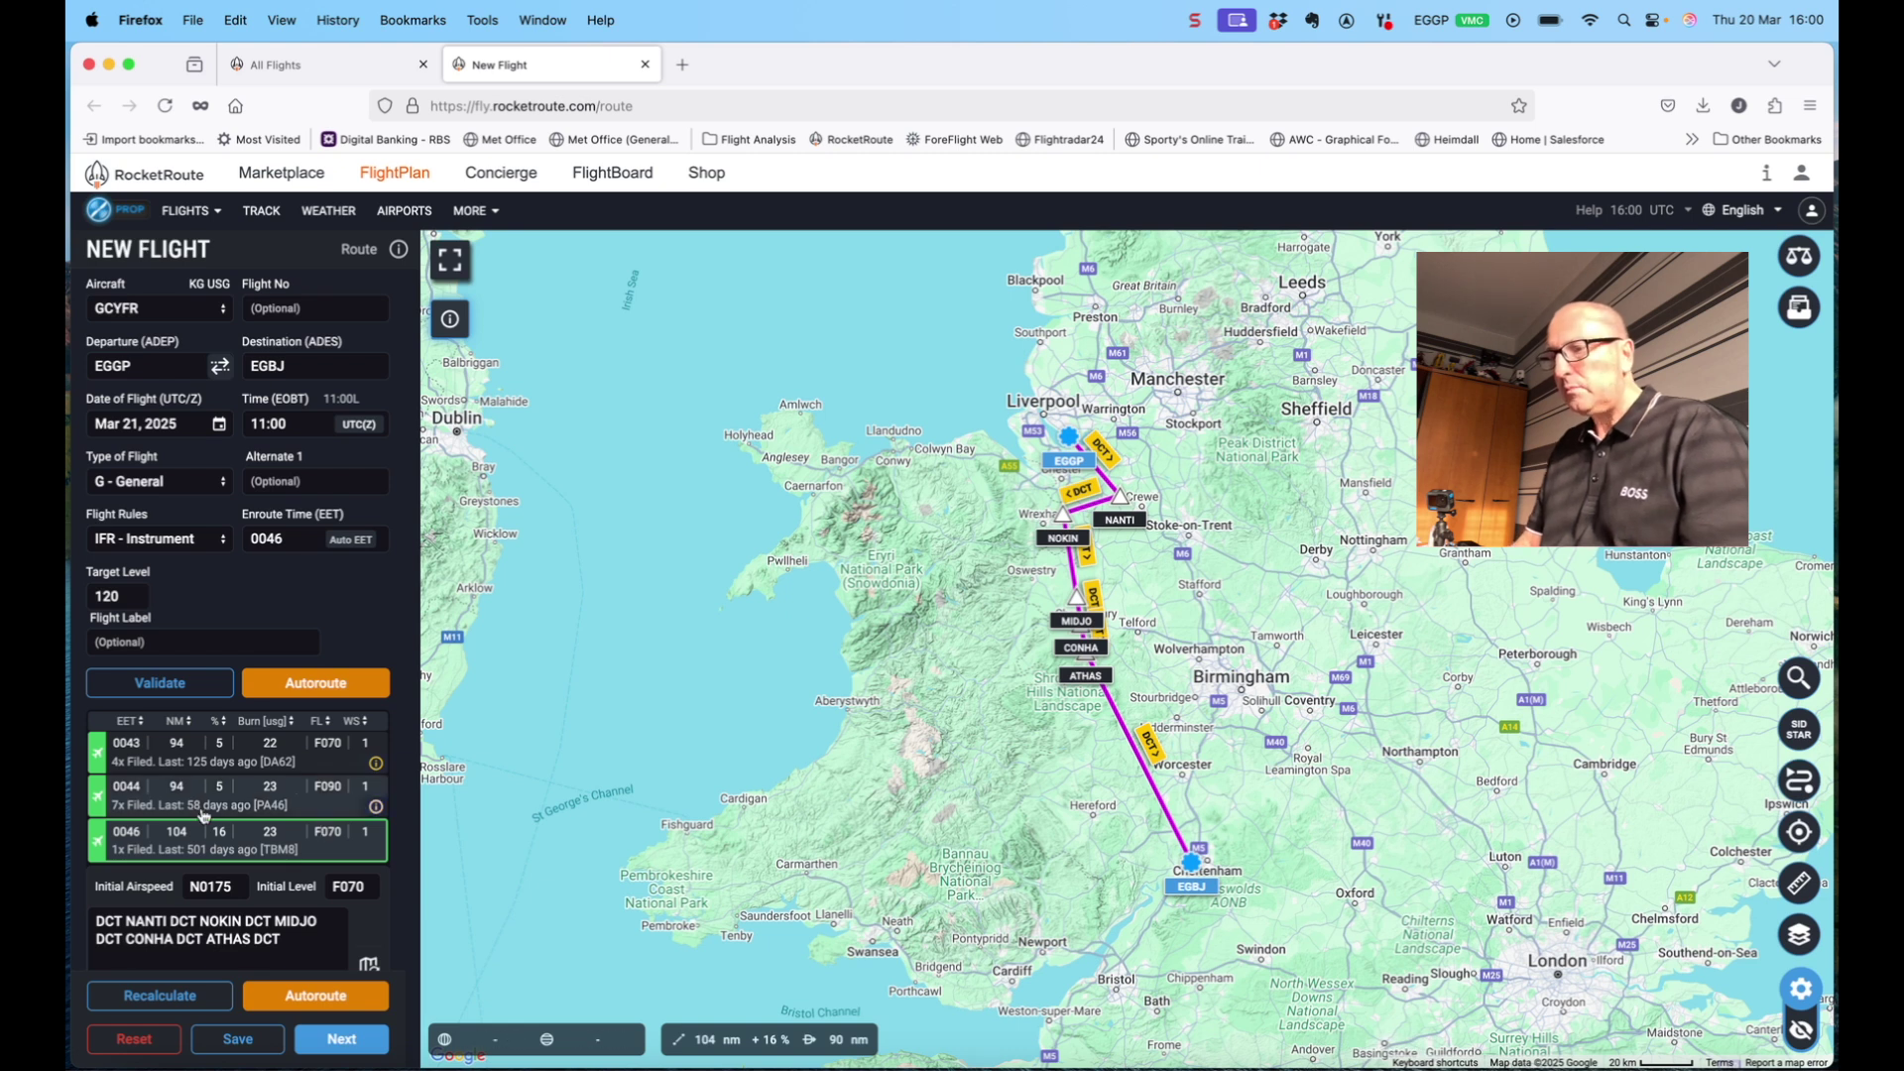
Select the 95 NM route at F130 with the 0047 enroute time and proceed with the flight plan
{"action": "scroll", "coordinate": [203, 816], "scroll_direction": "down", "scroll_amount": 5}
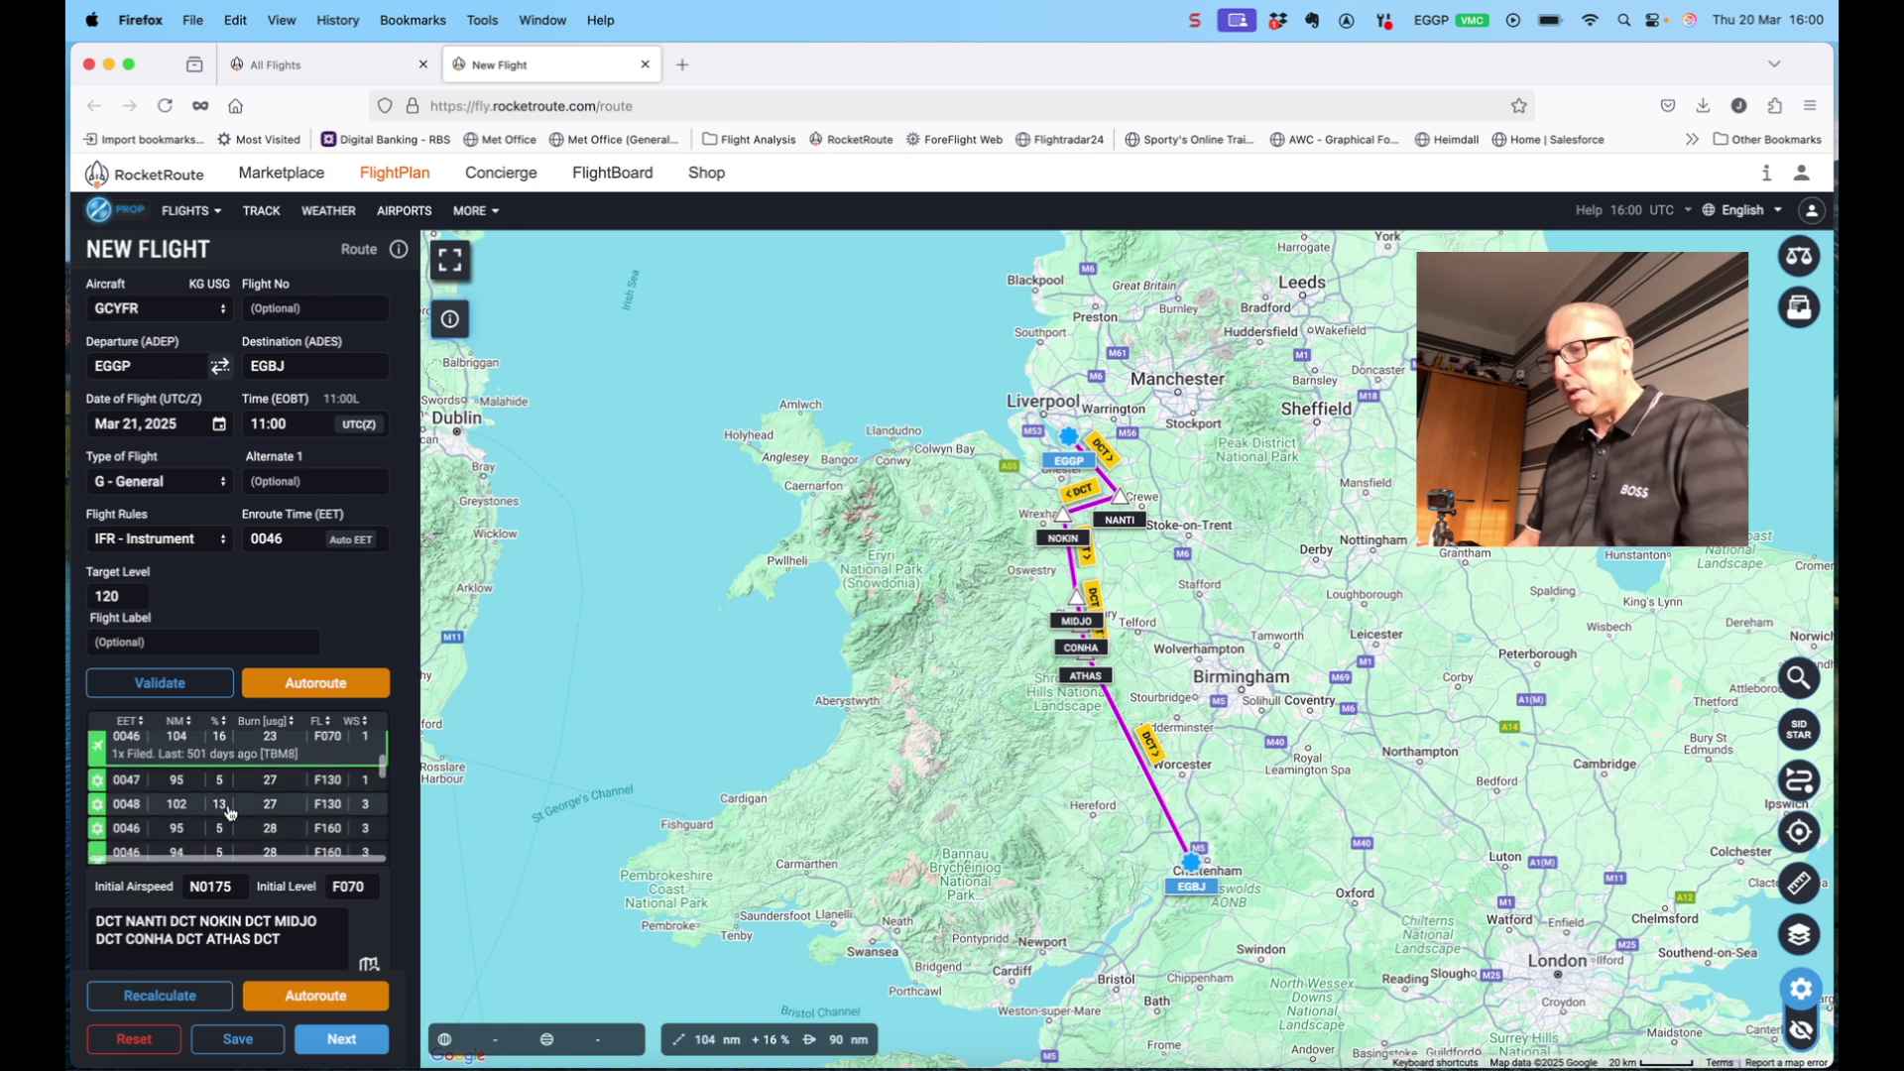
{"action": "left_click", "coordinate": [226, 793]}
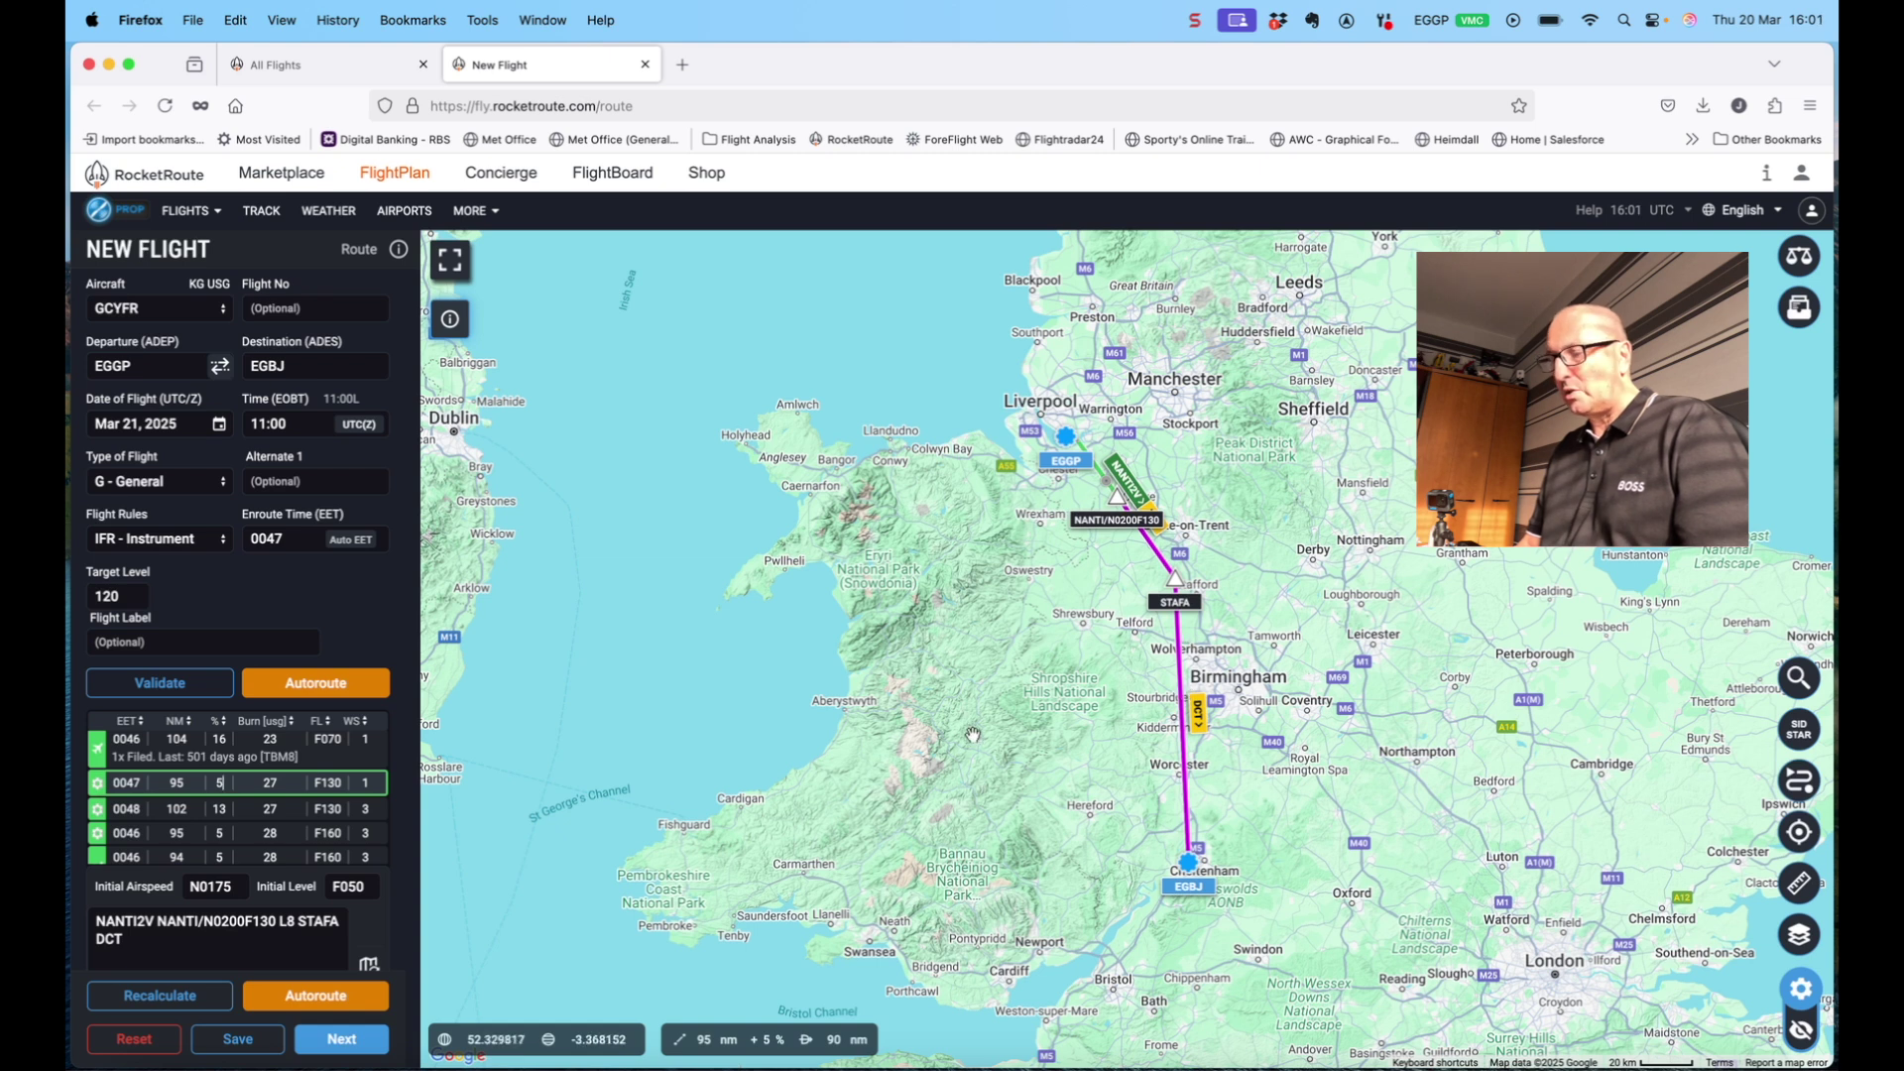
{"action": "left_click", "coordinate": [342, 1042]}
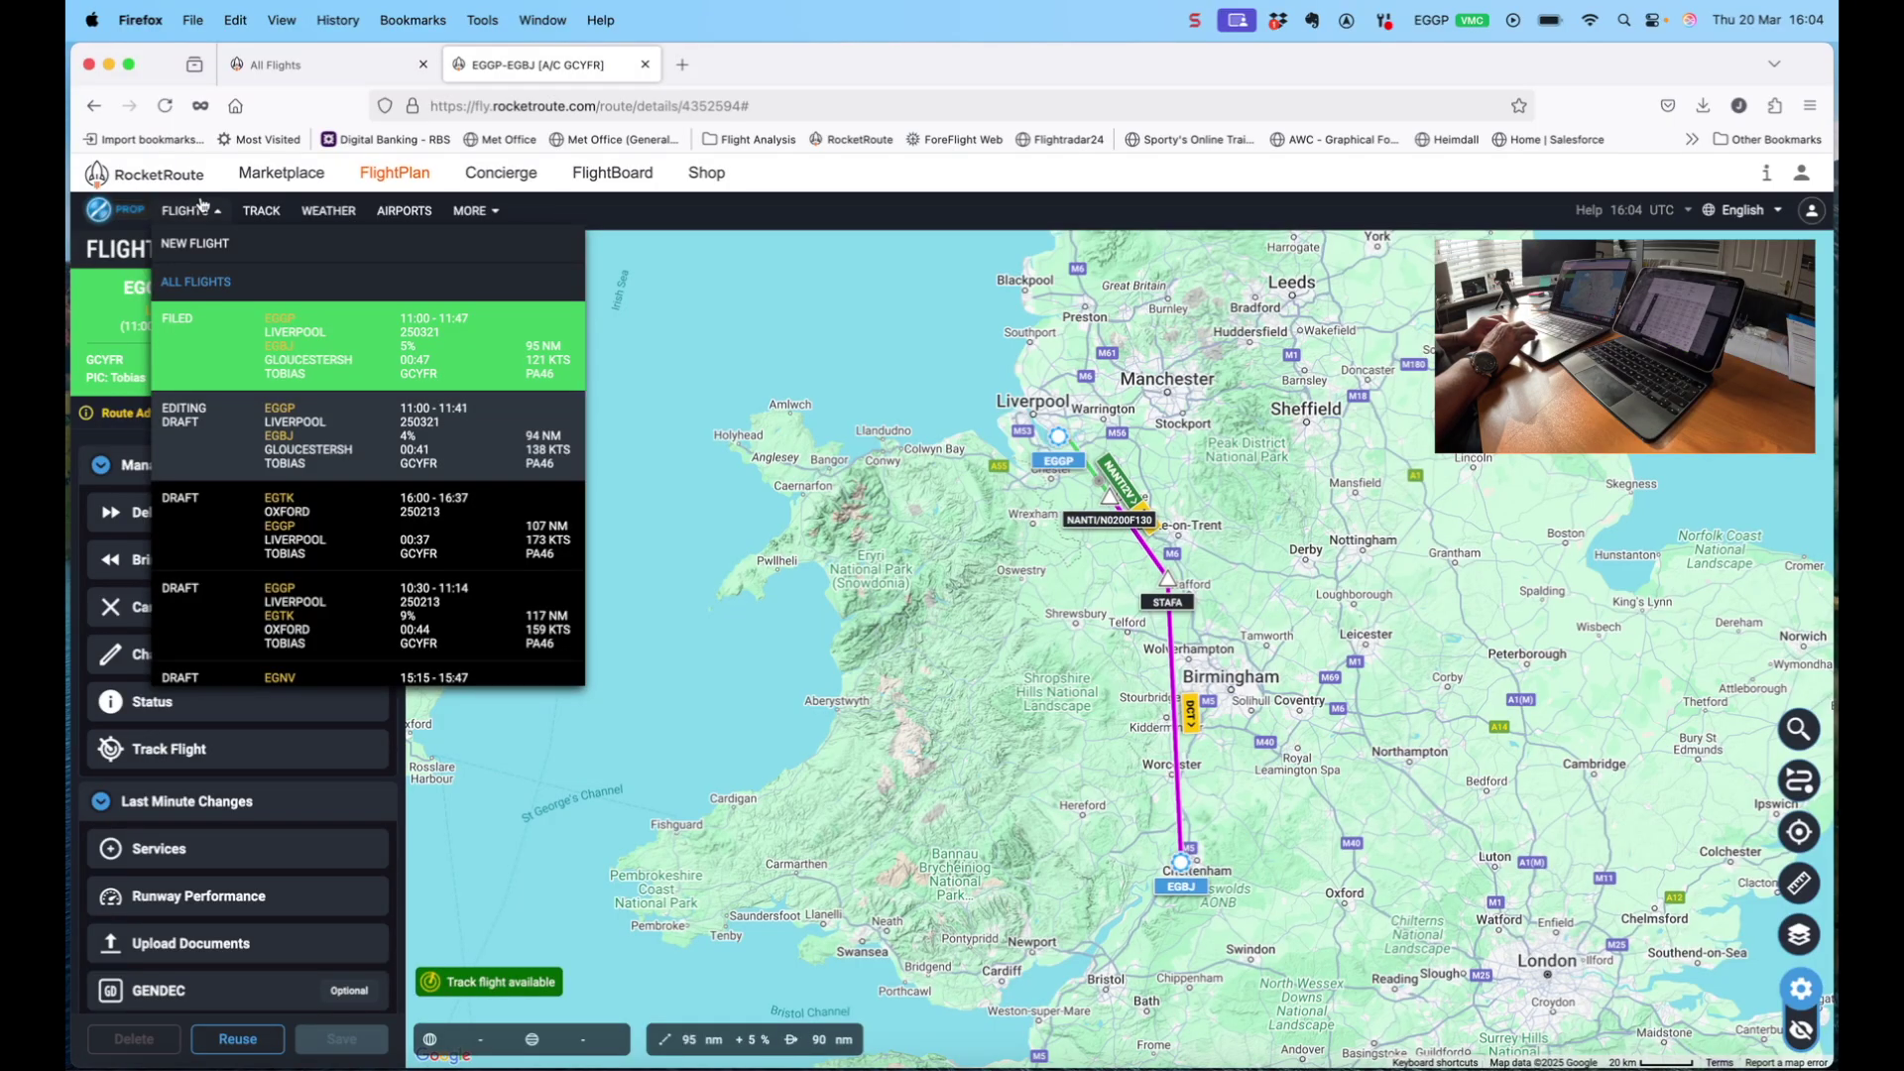
Open the filed EGGP to EGBJ flight of 21 March from the list of recent flights
{"action": "left_click", "coordinate": [193, 211]}
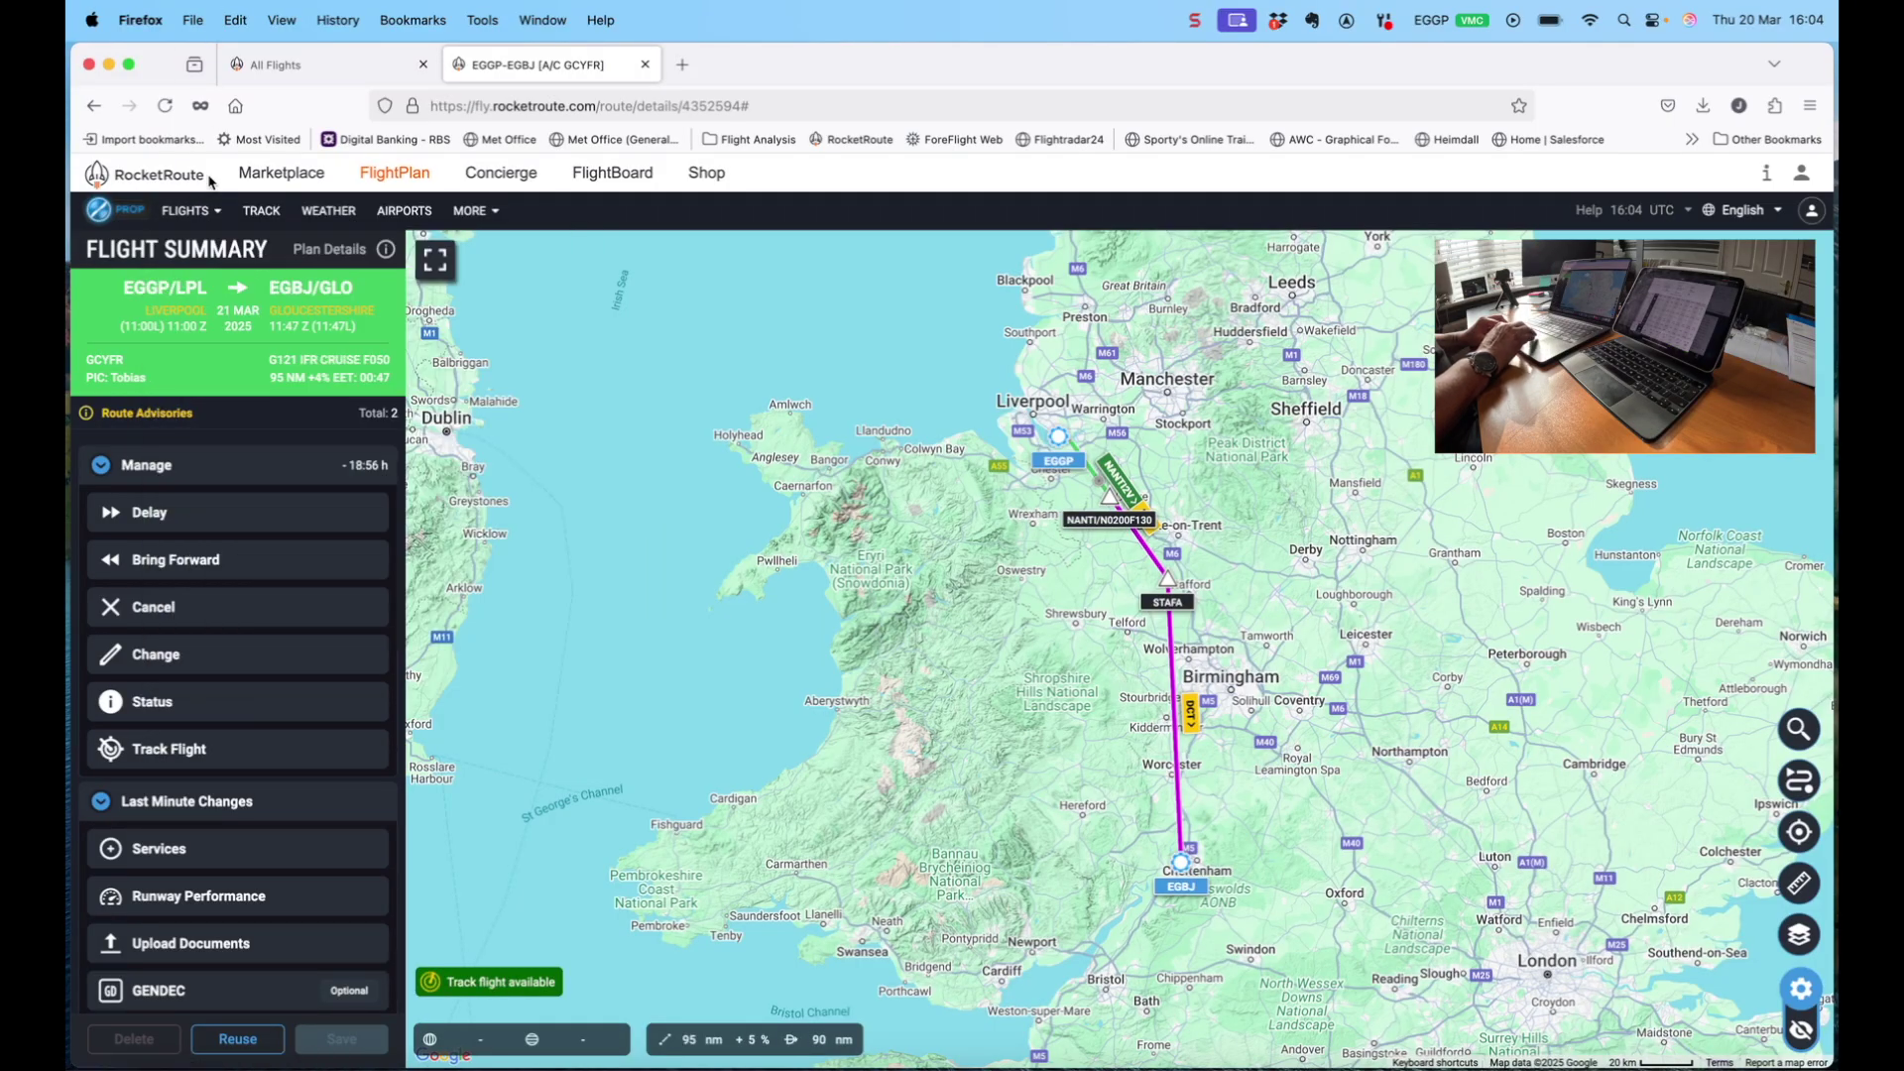
{"action": "left_click", "coordinate": [192, 211]}
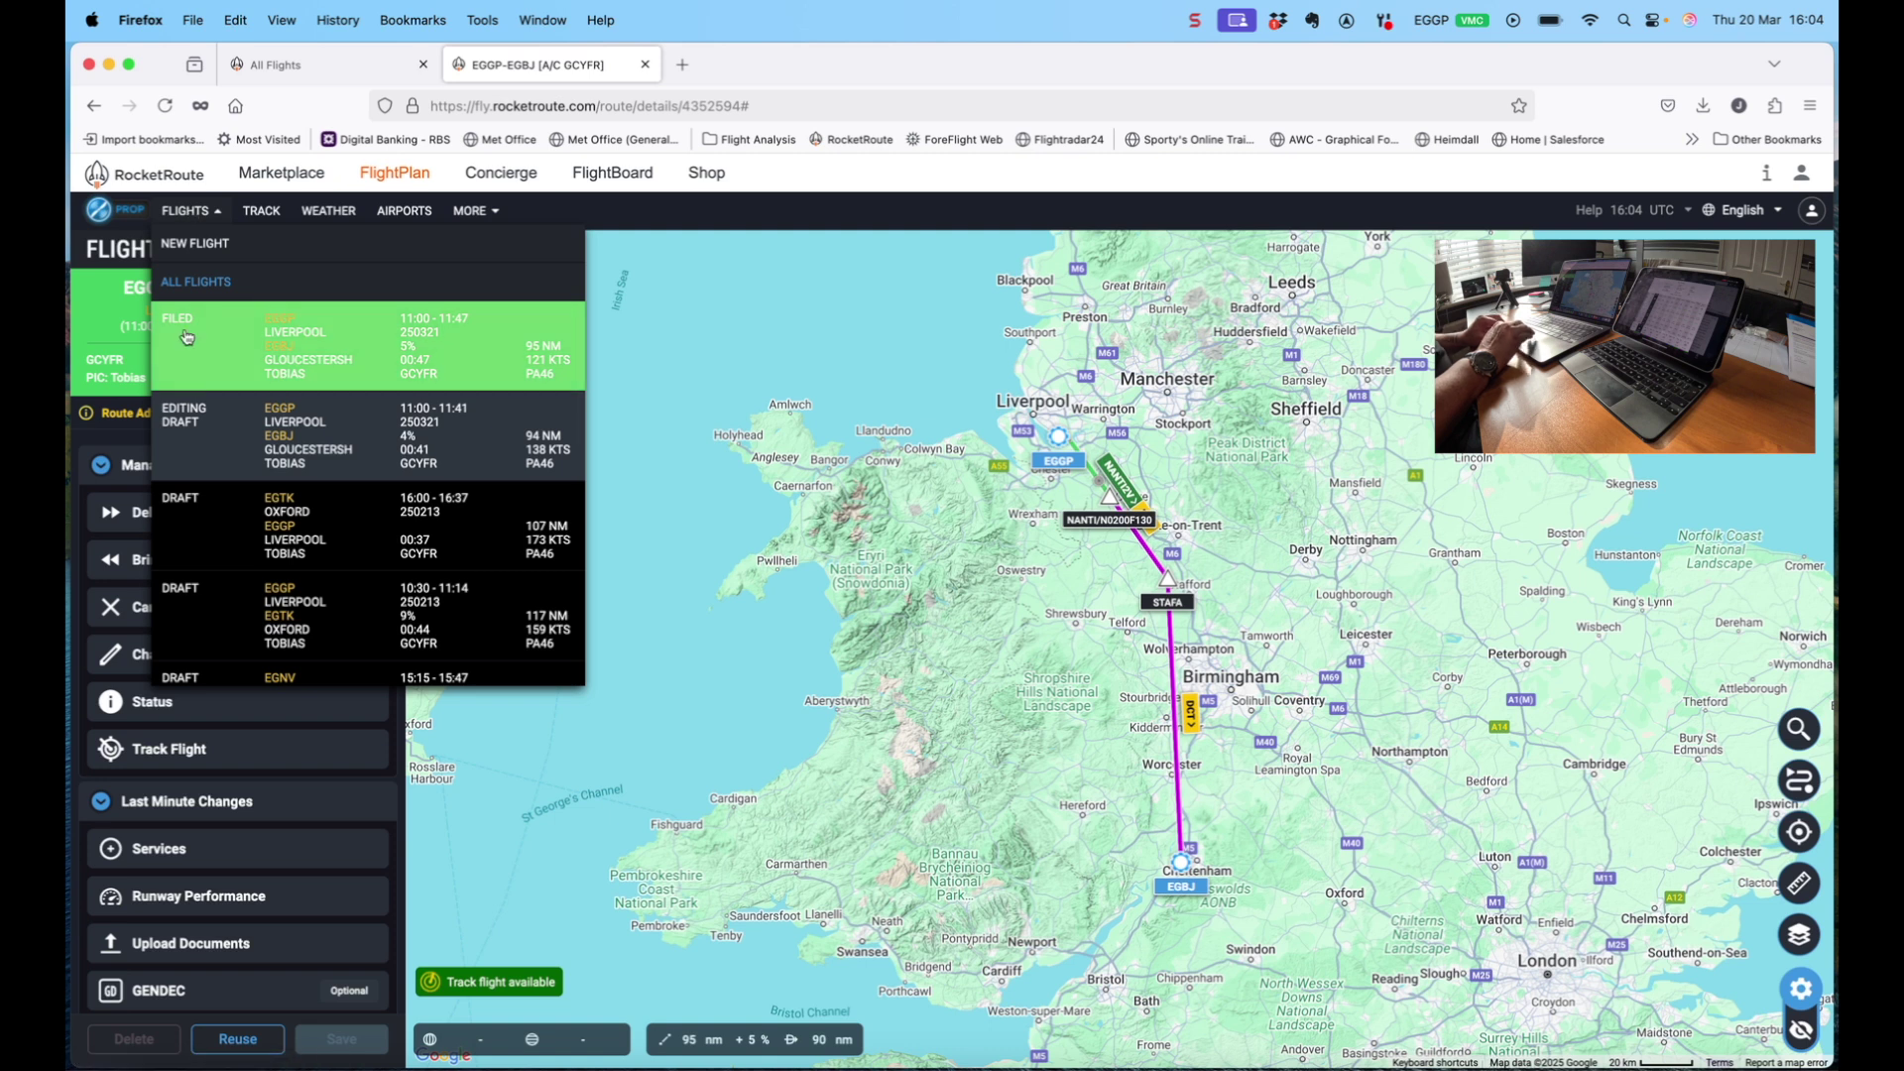
{"action": "left_click", "coordinate": [196, 365]}
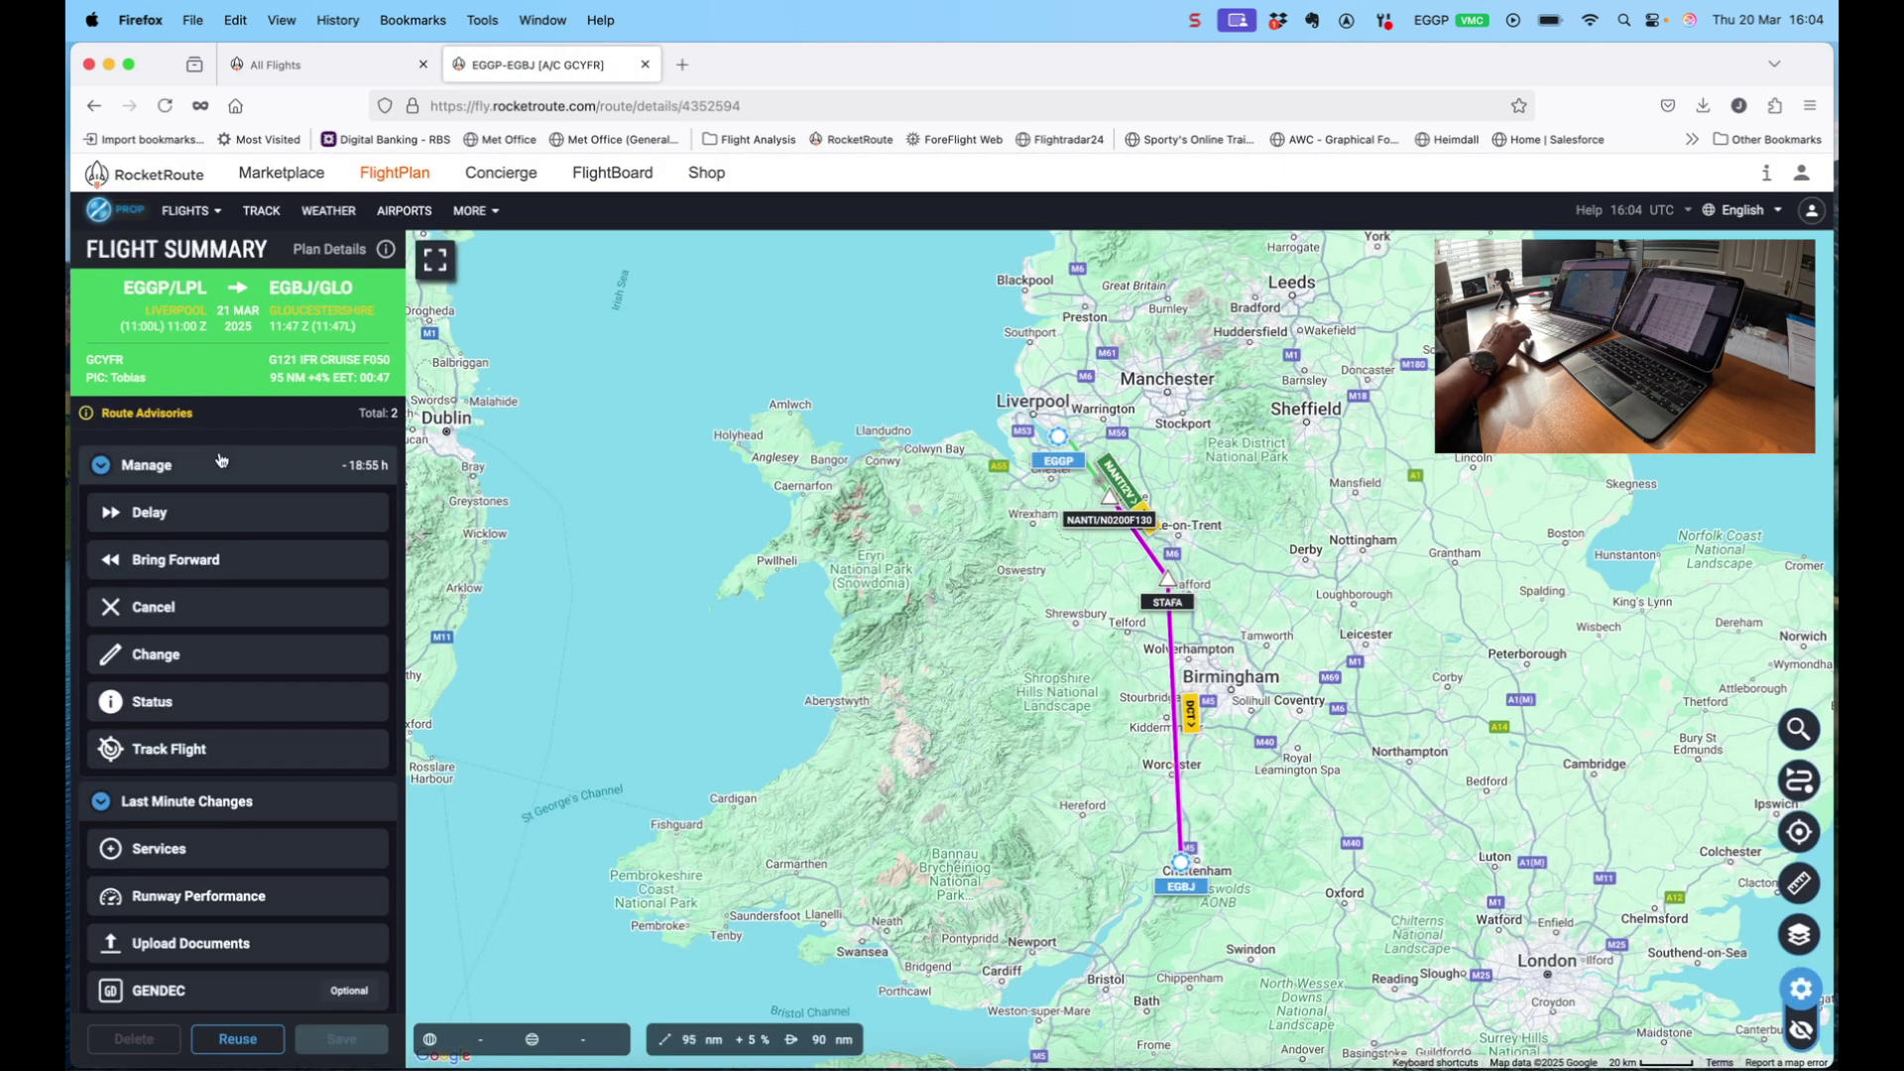
{"action": "left_click", "coordinate": [190, 210]}
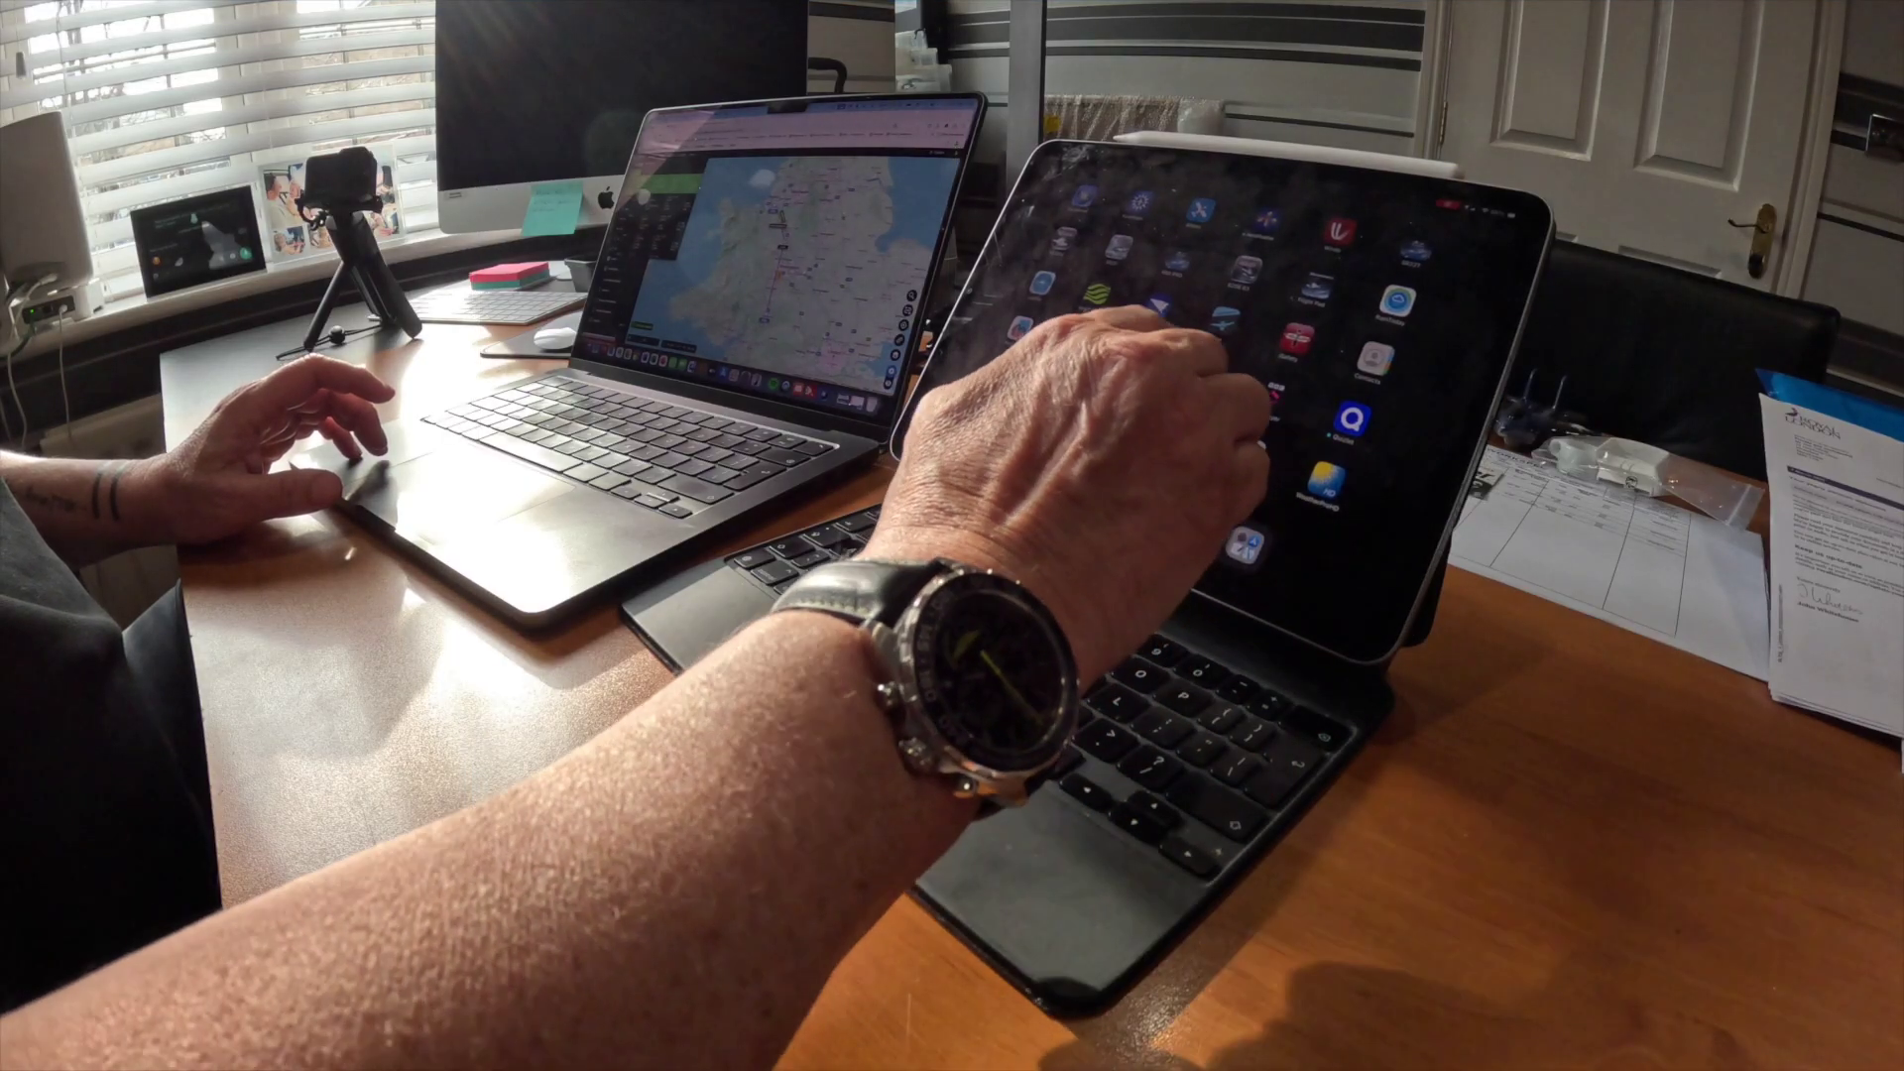
{"action": "left_click_drag", "start_coordinate": [1270, 401], "coordinate": [1110, 327]}
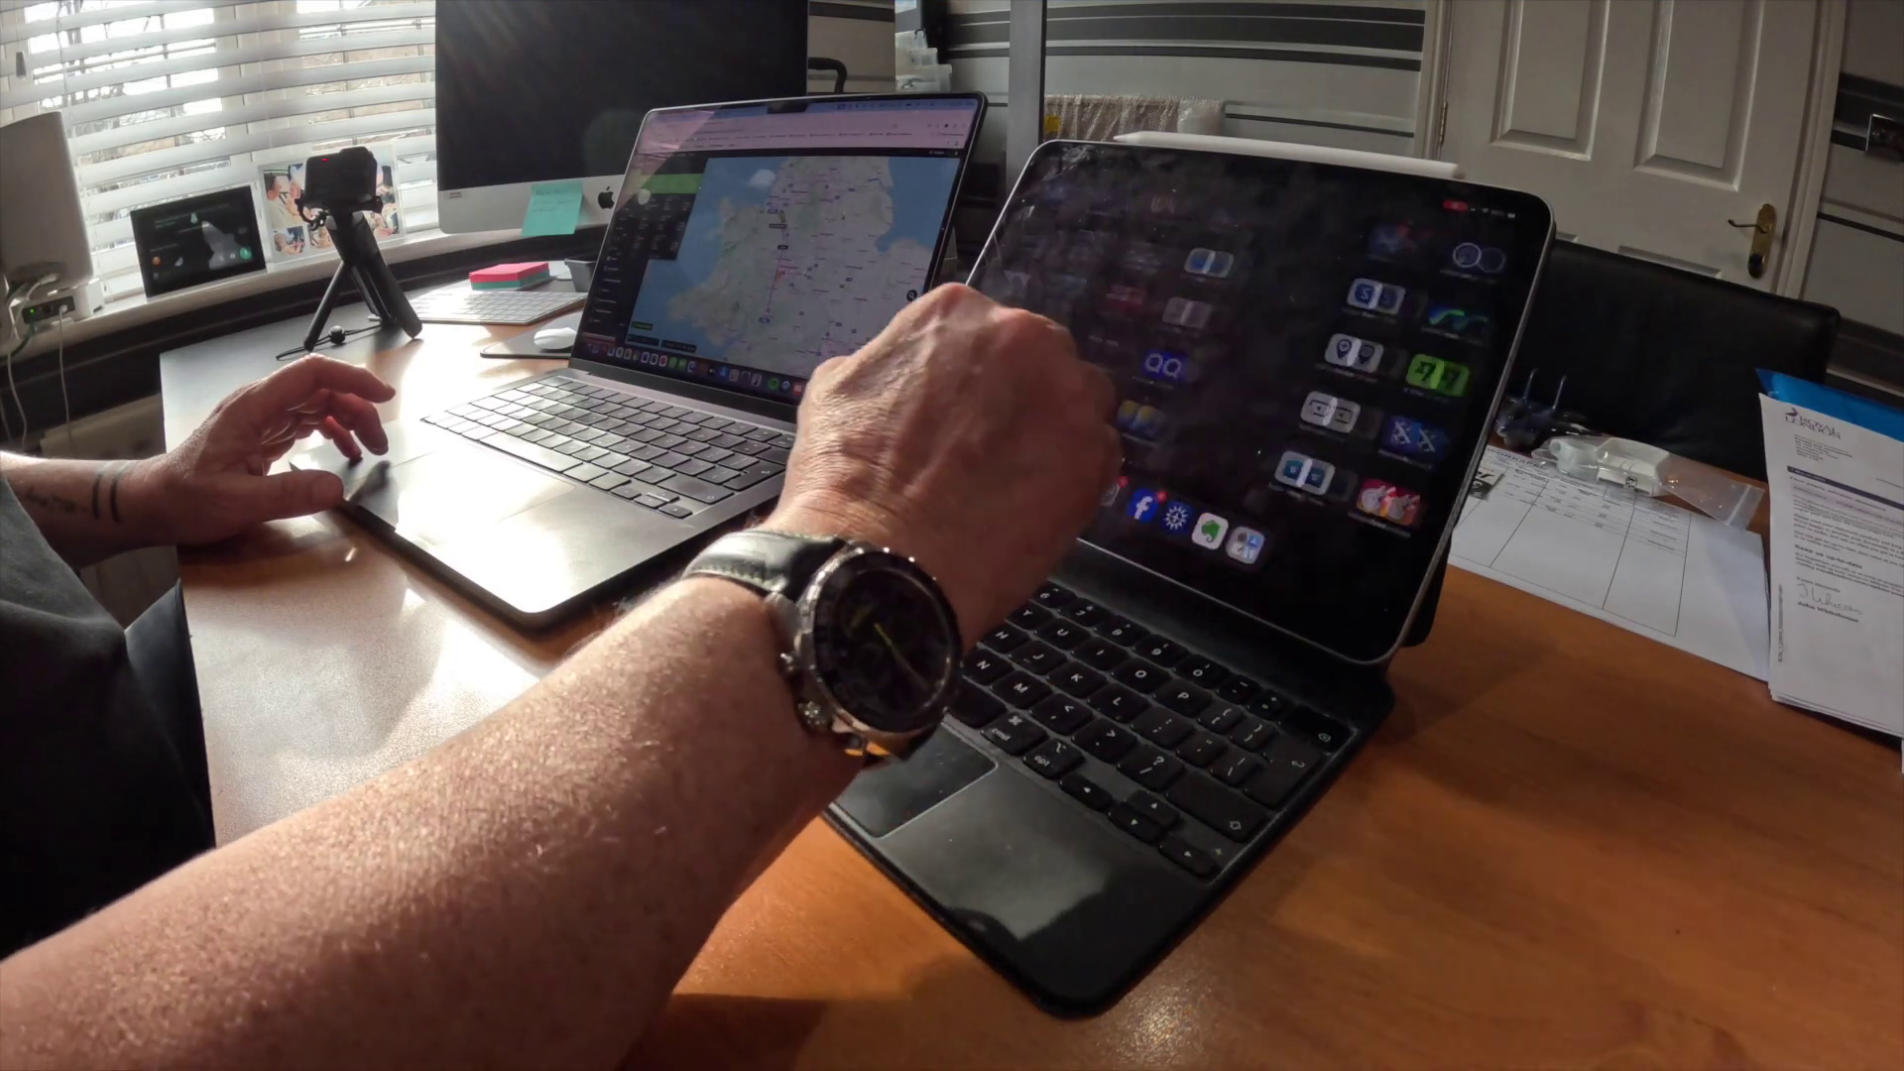
{"action": "left_click_drag", "start_coordinate": [1250, 466], "coordinate": [1141, 377]}
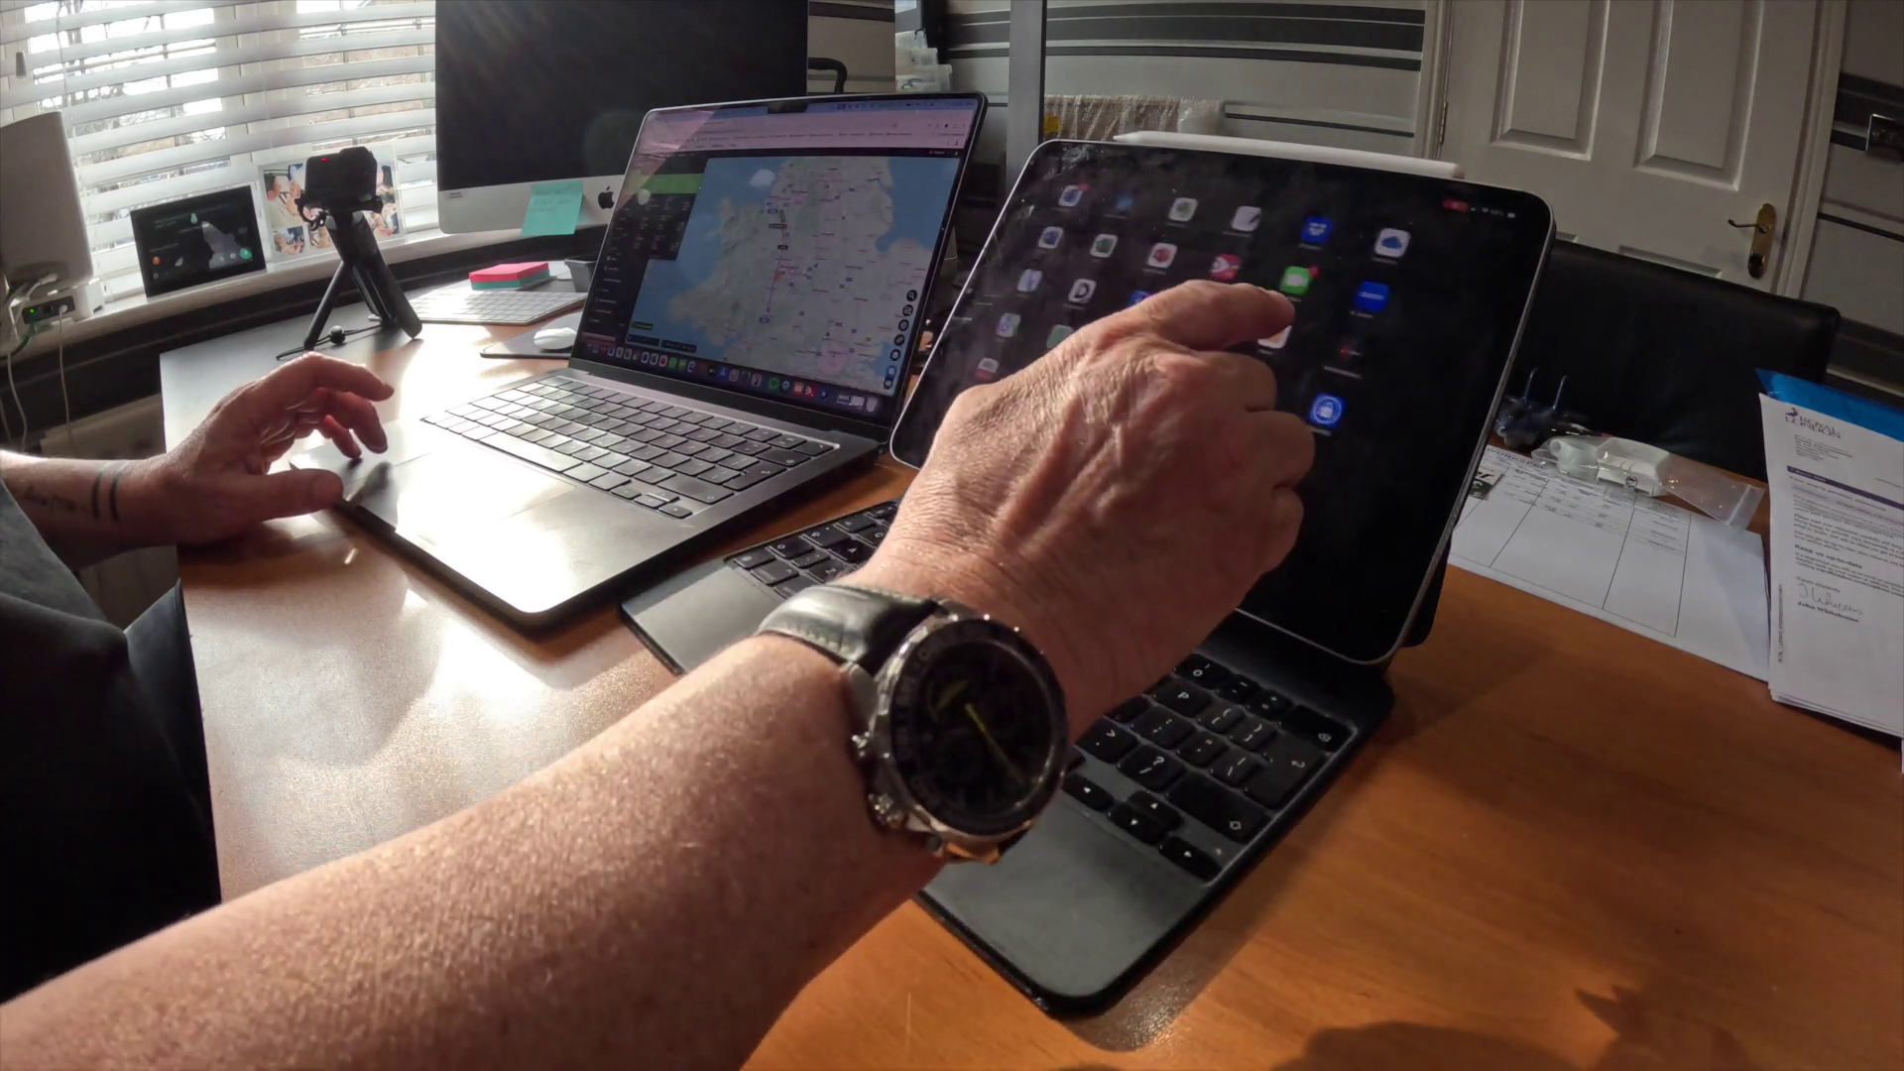
{"action": "left_click_drag", "start_coordinate": [1130, 297], "coordinate": [1141, 397]}
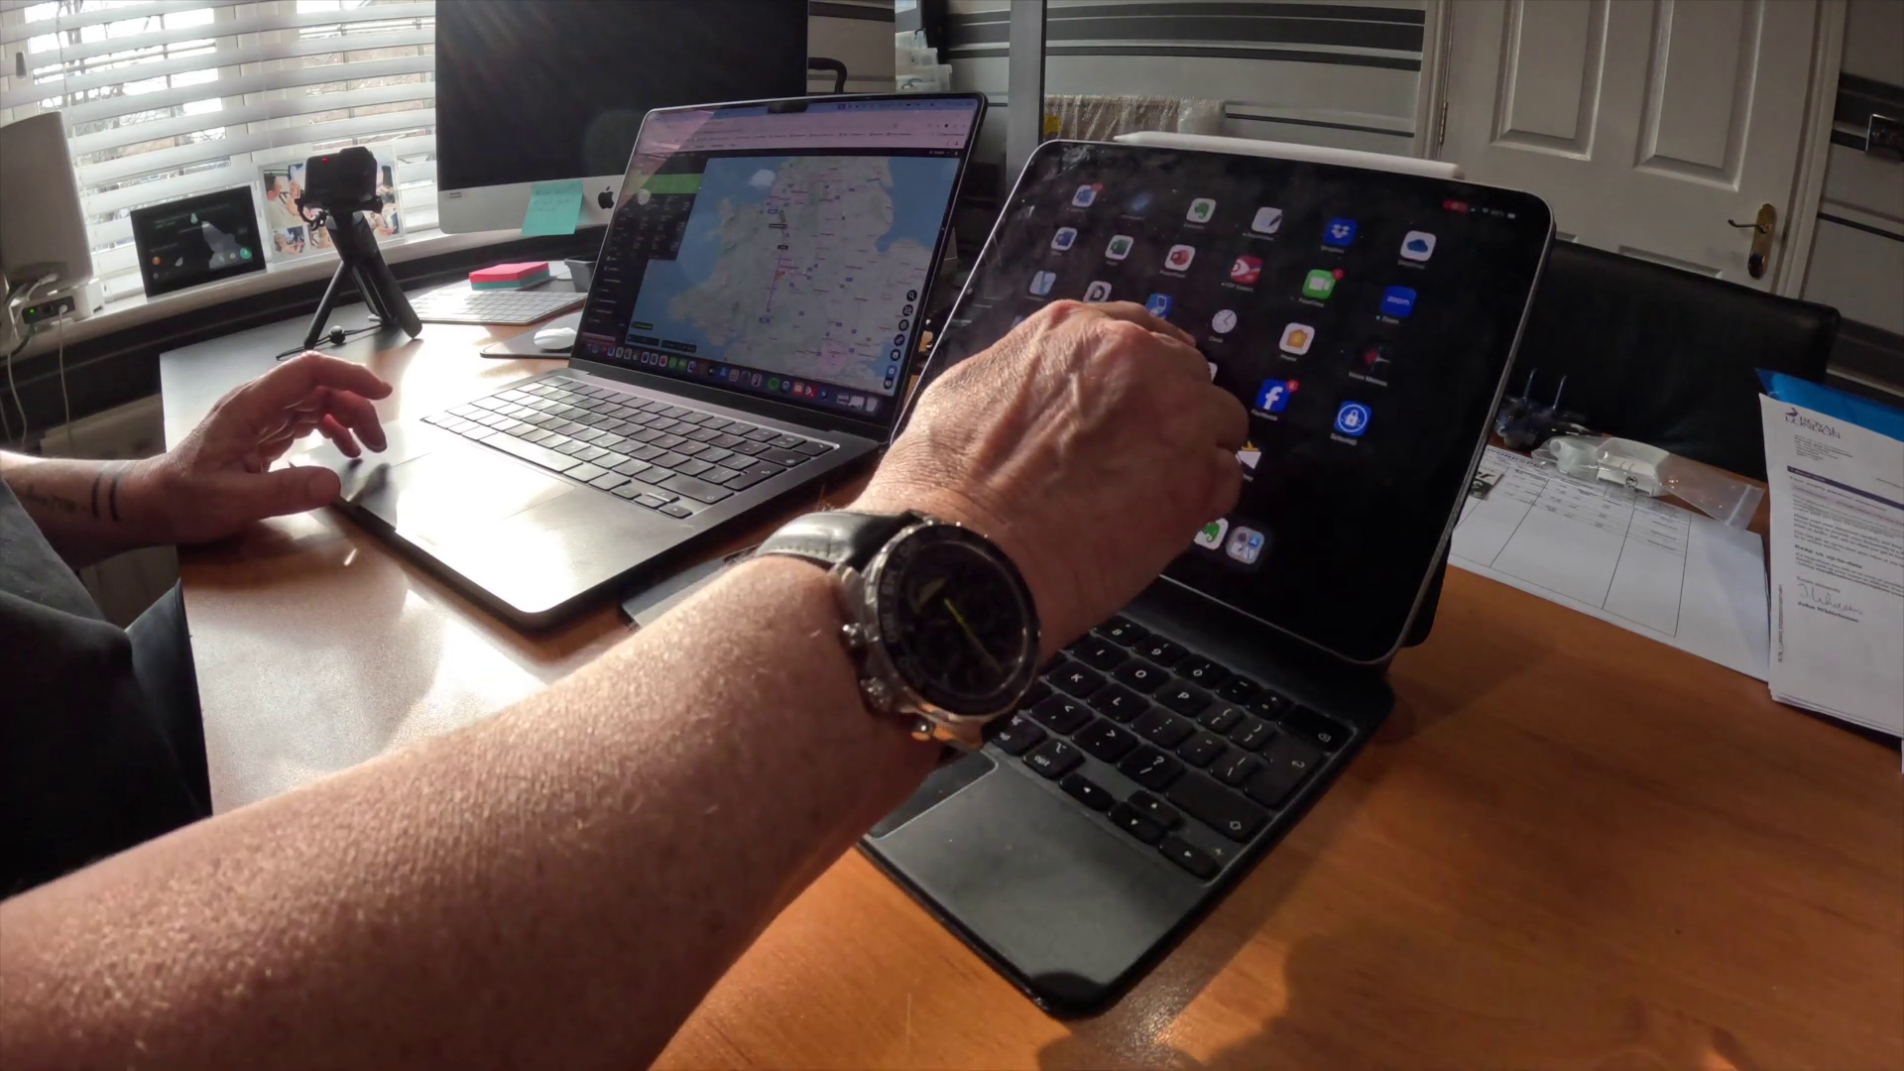
{"action": "type", "text": "notifications"}
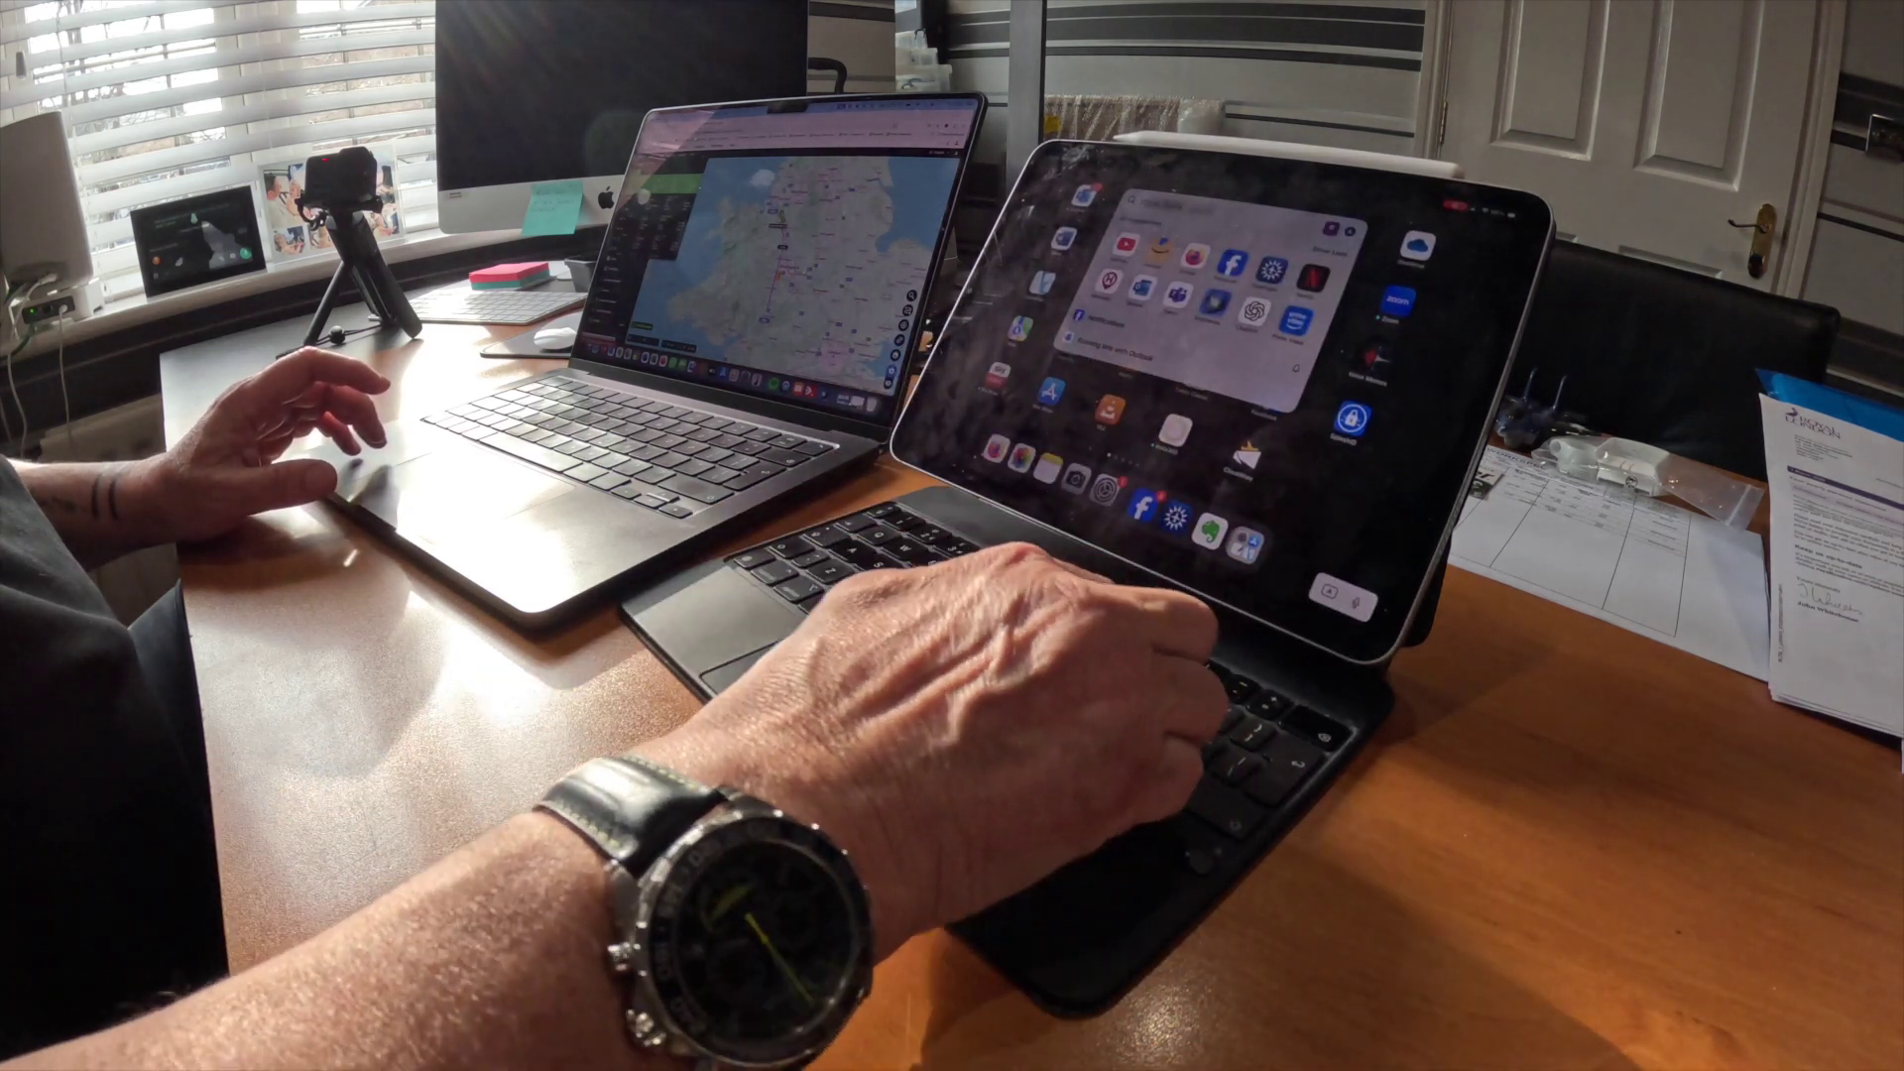
Switch to the RocketRoute app on the tablet, open the active EGGP to EGBJ flight and check its route and airport weather
{"action": "left_click", "coordinate": [1101, 322]}
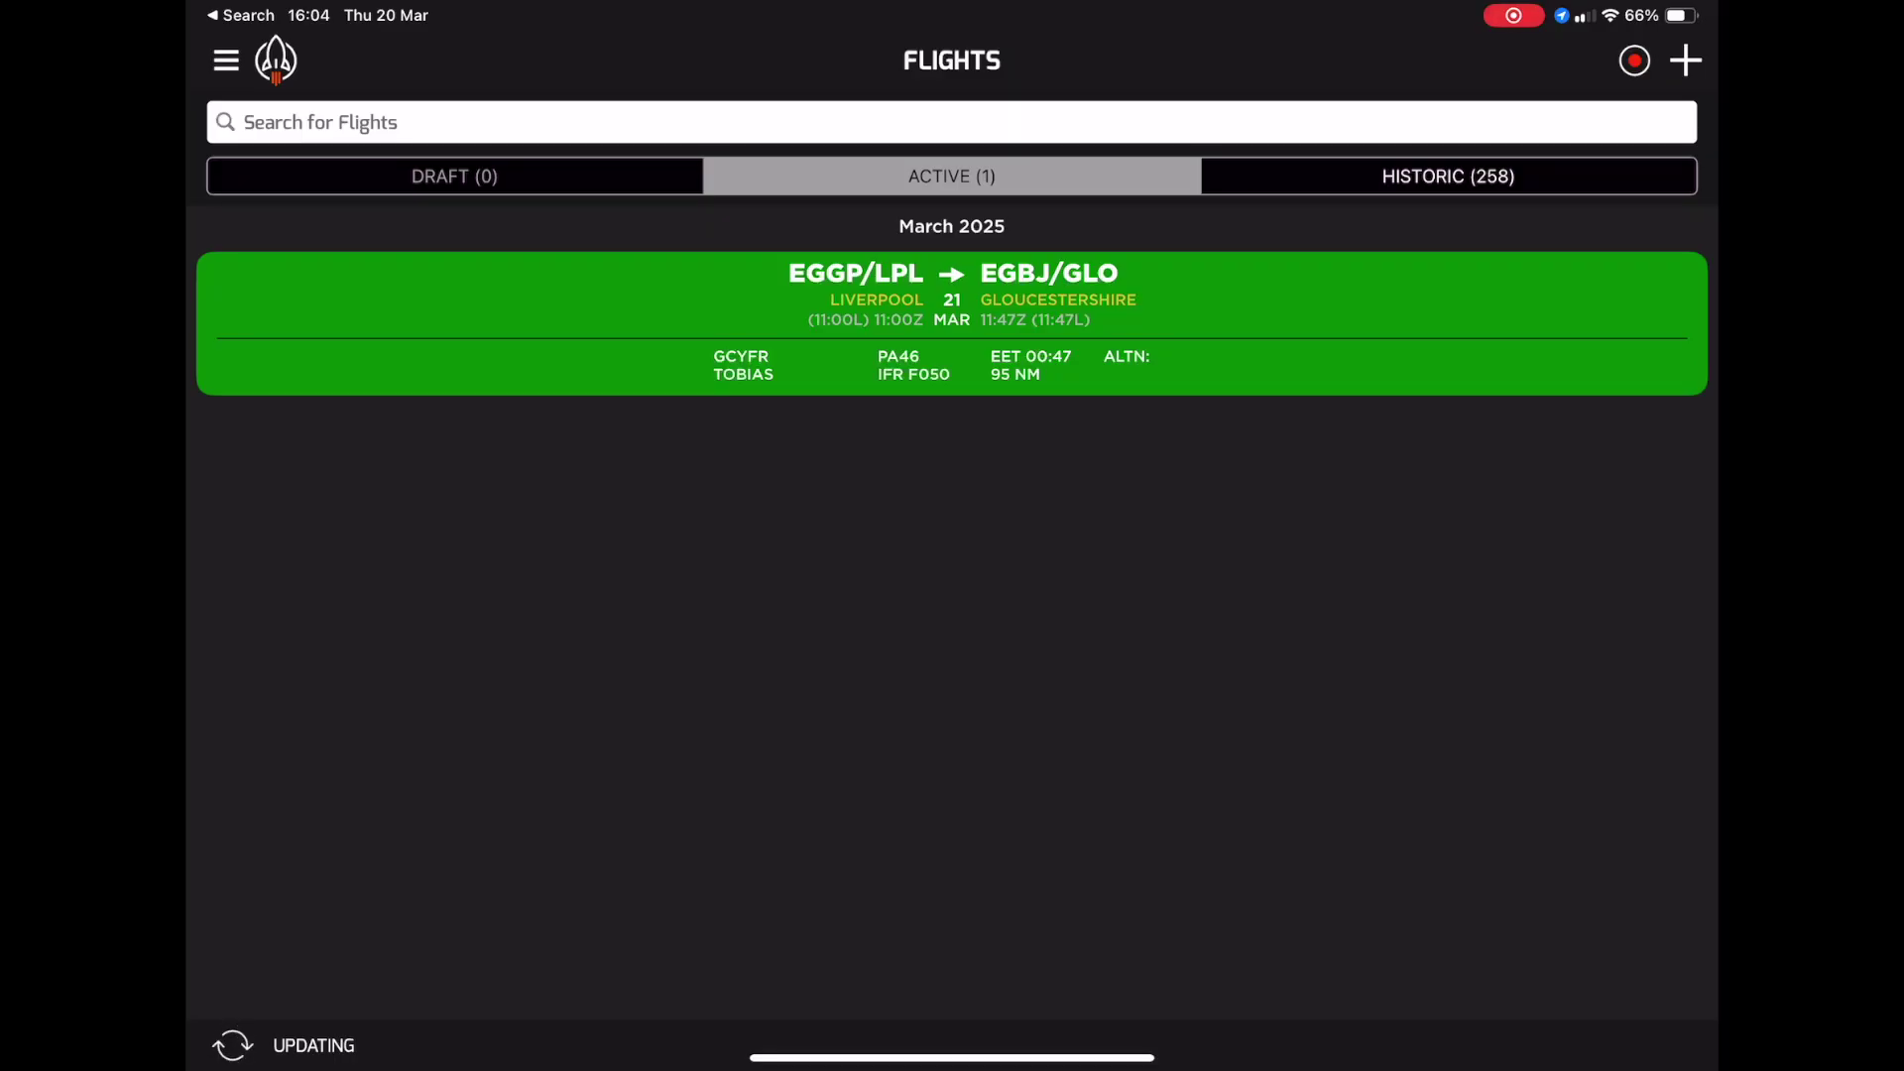
{"action": "left_click", "coordinate": [952, 323]}
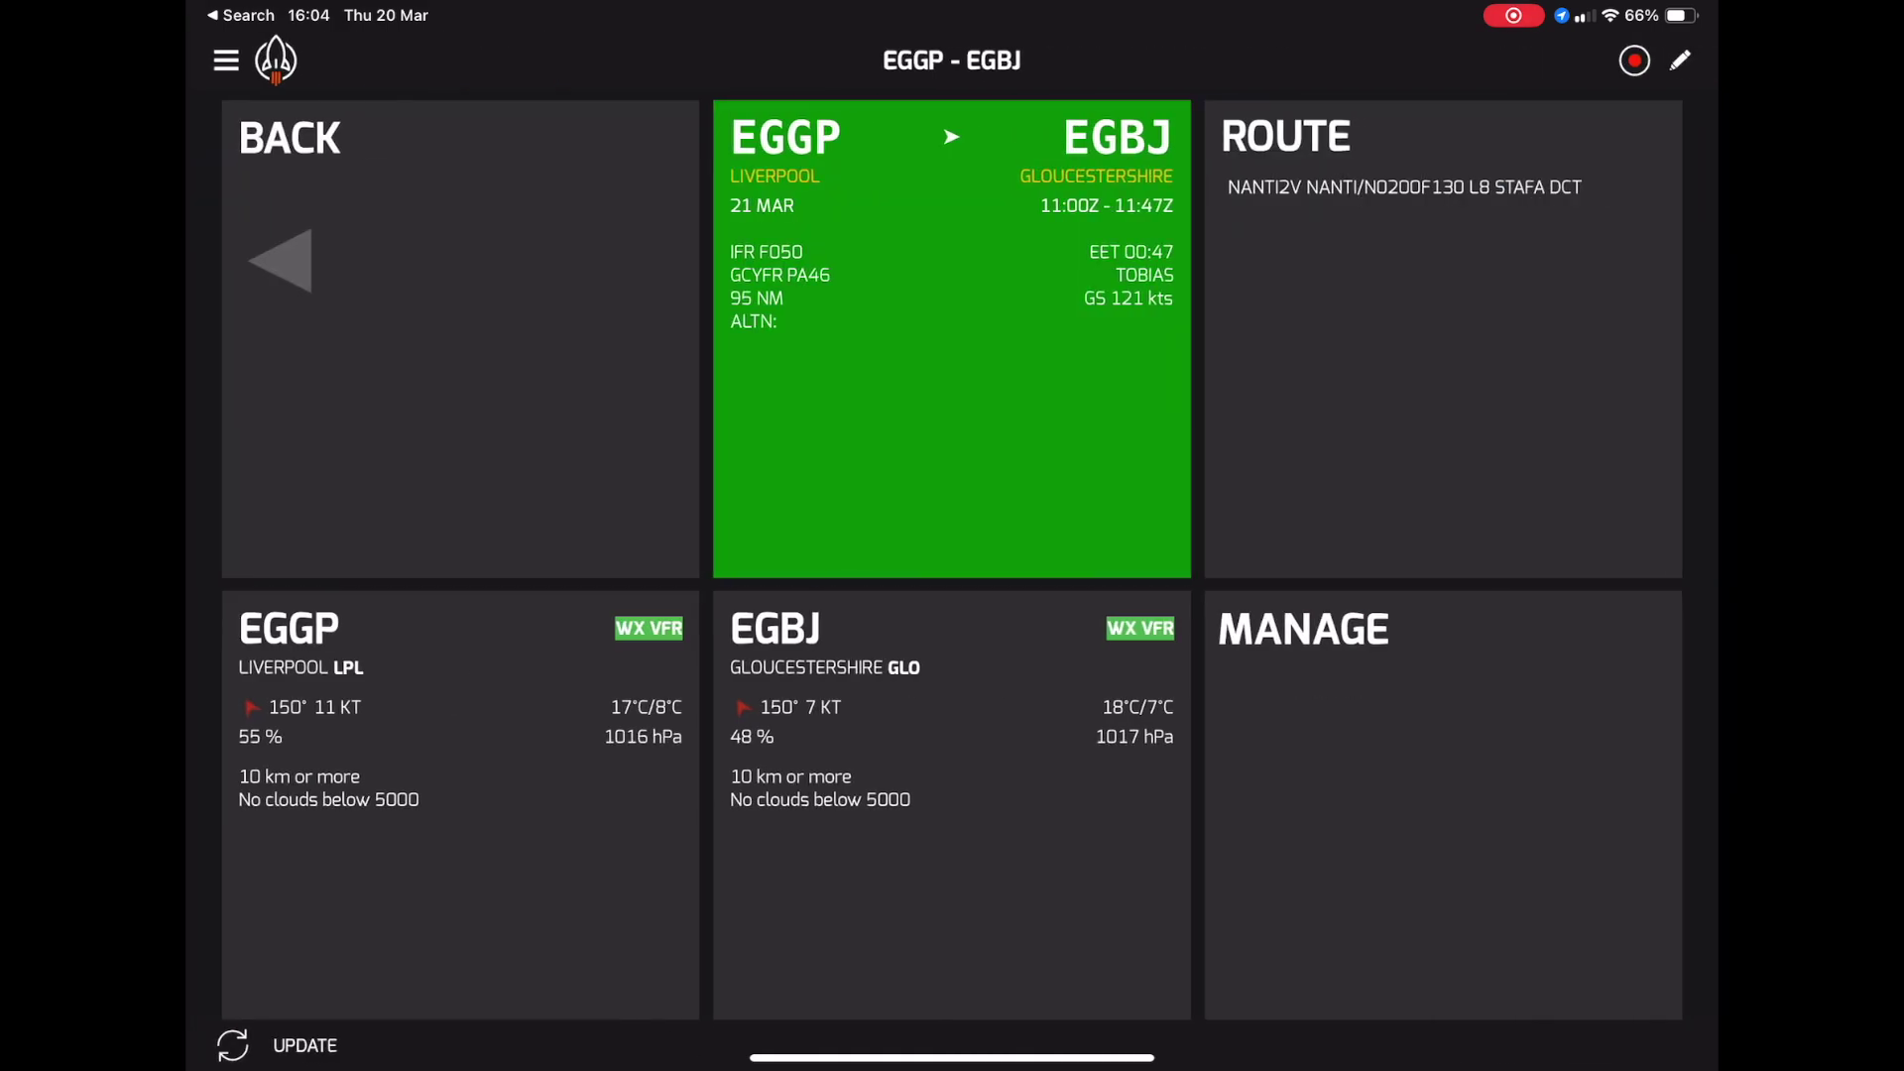
{"action": "scroll", "coordinate": [952, 555], "scroll_direction": "down", "scroll_amount": 3}
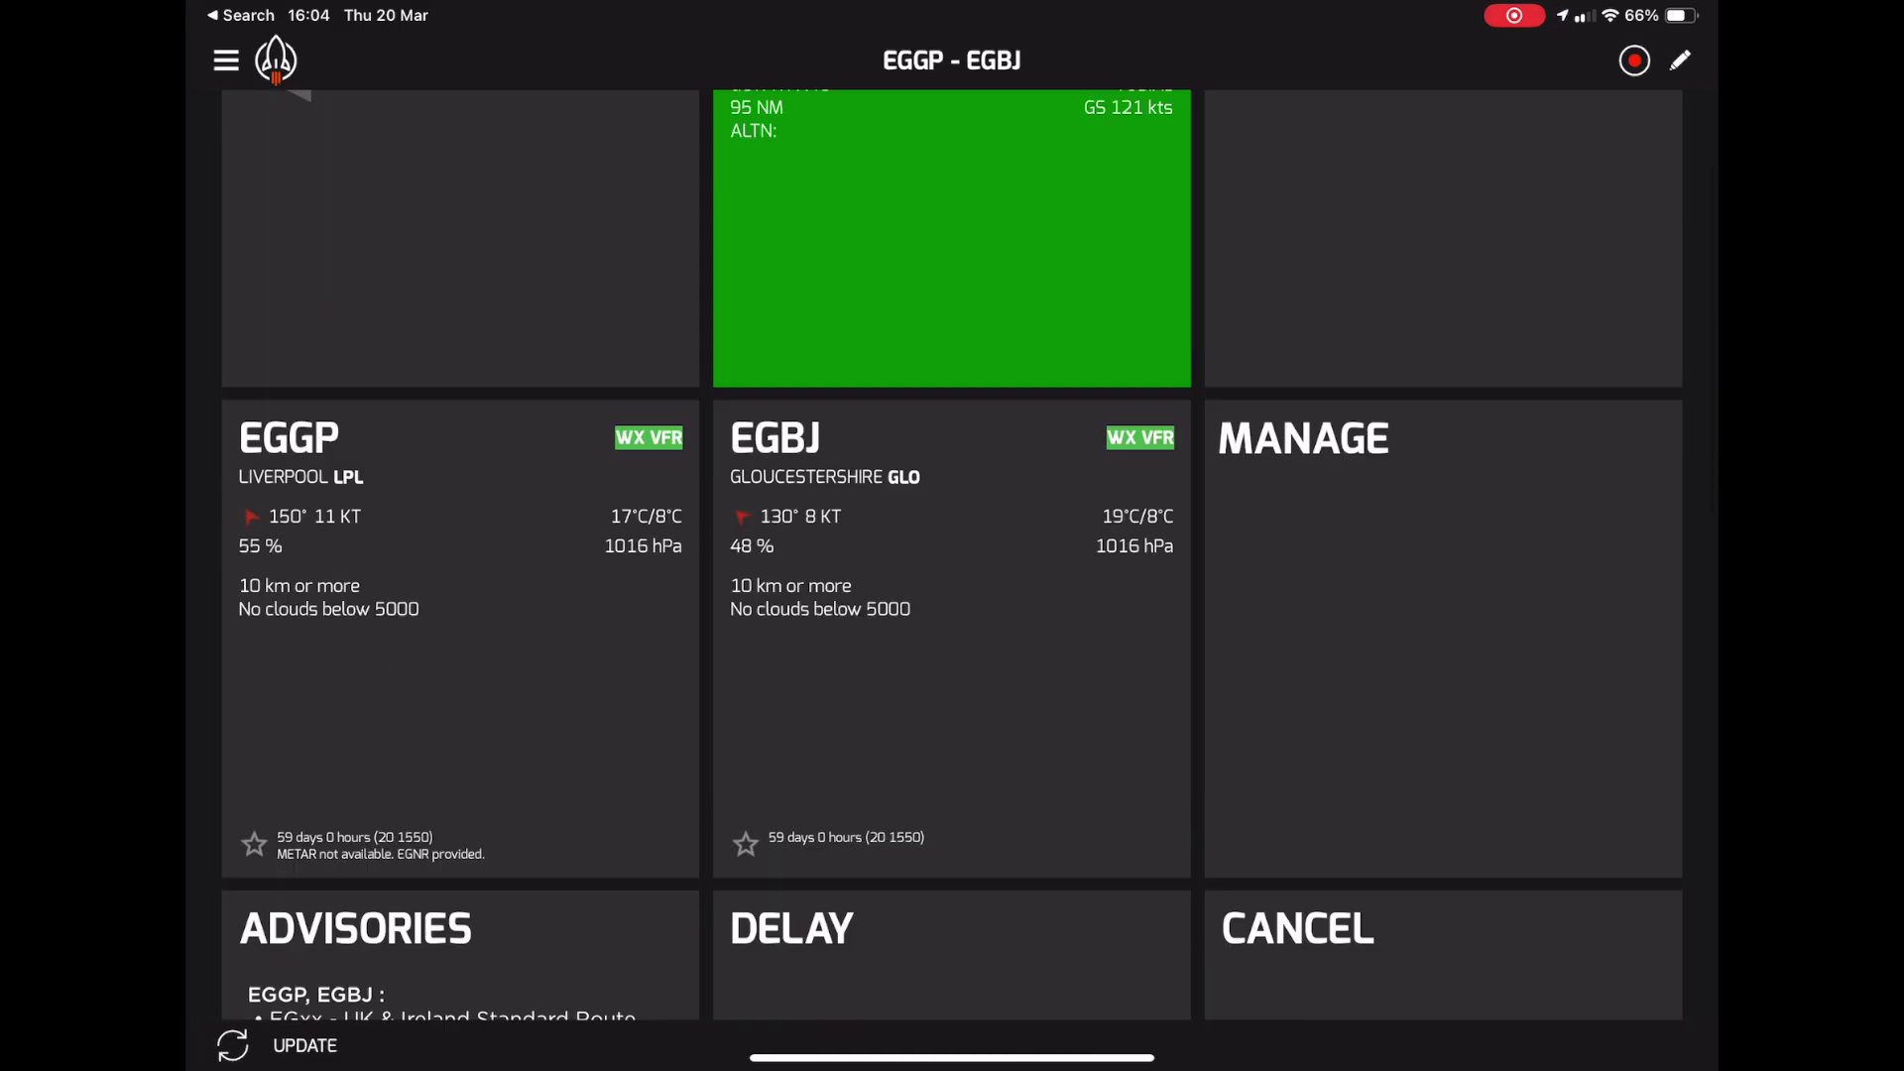
{"action": "scroll", "coordinate": [952, 556], "scroll_direction": "up", "scroll_amount": 3}
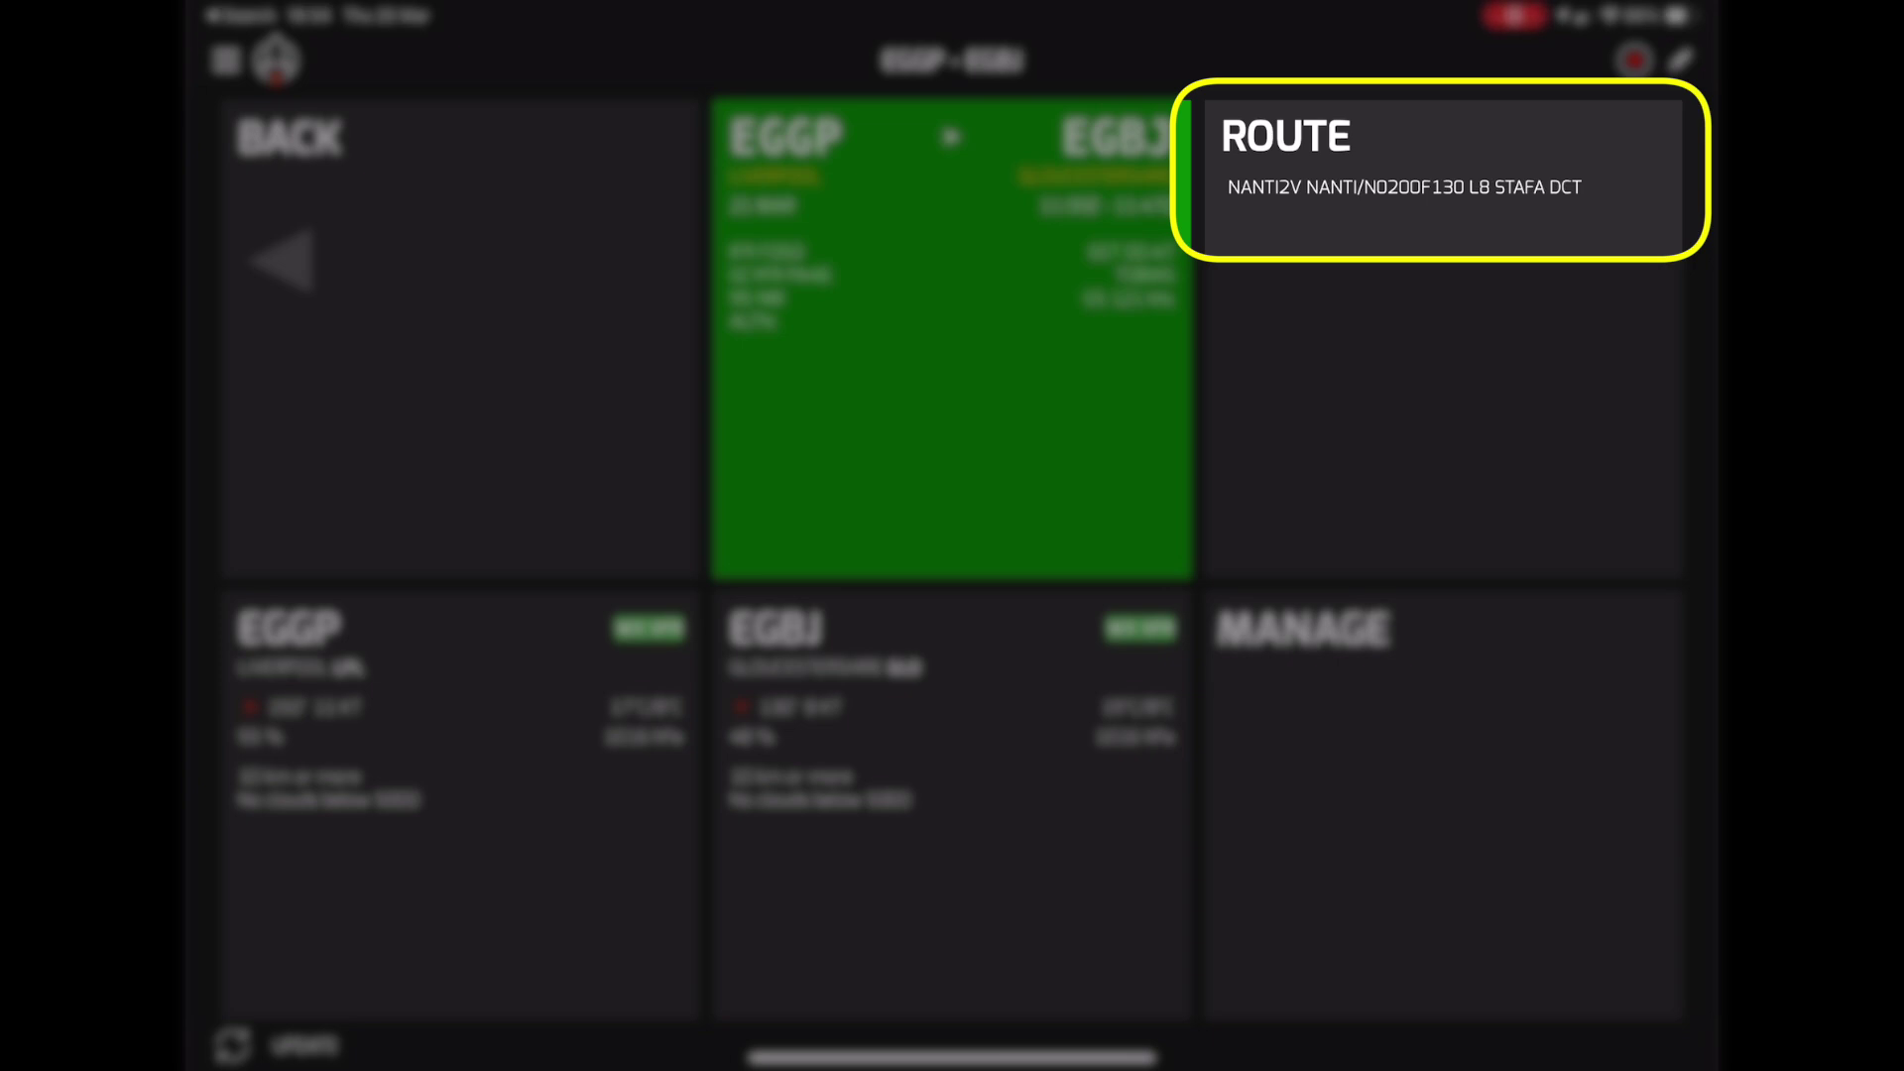
Look through the flight's management options and the briefing pack documents, from the flight log and NOTAMs to the weather and route charts
{"action": "scroll", "coordinate": [952, 556], "scroll_direction": "down", "scroll_amount": 3}
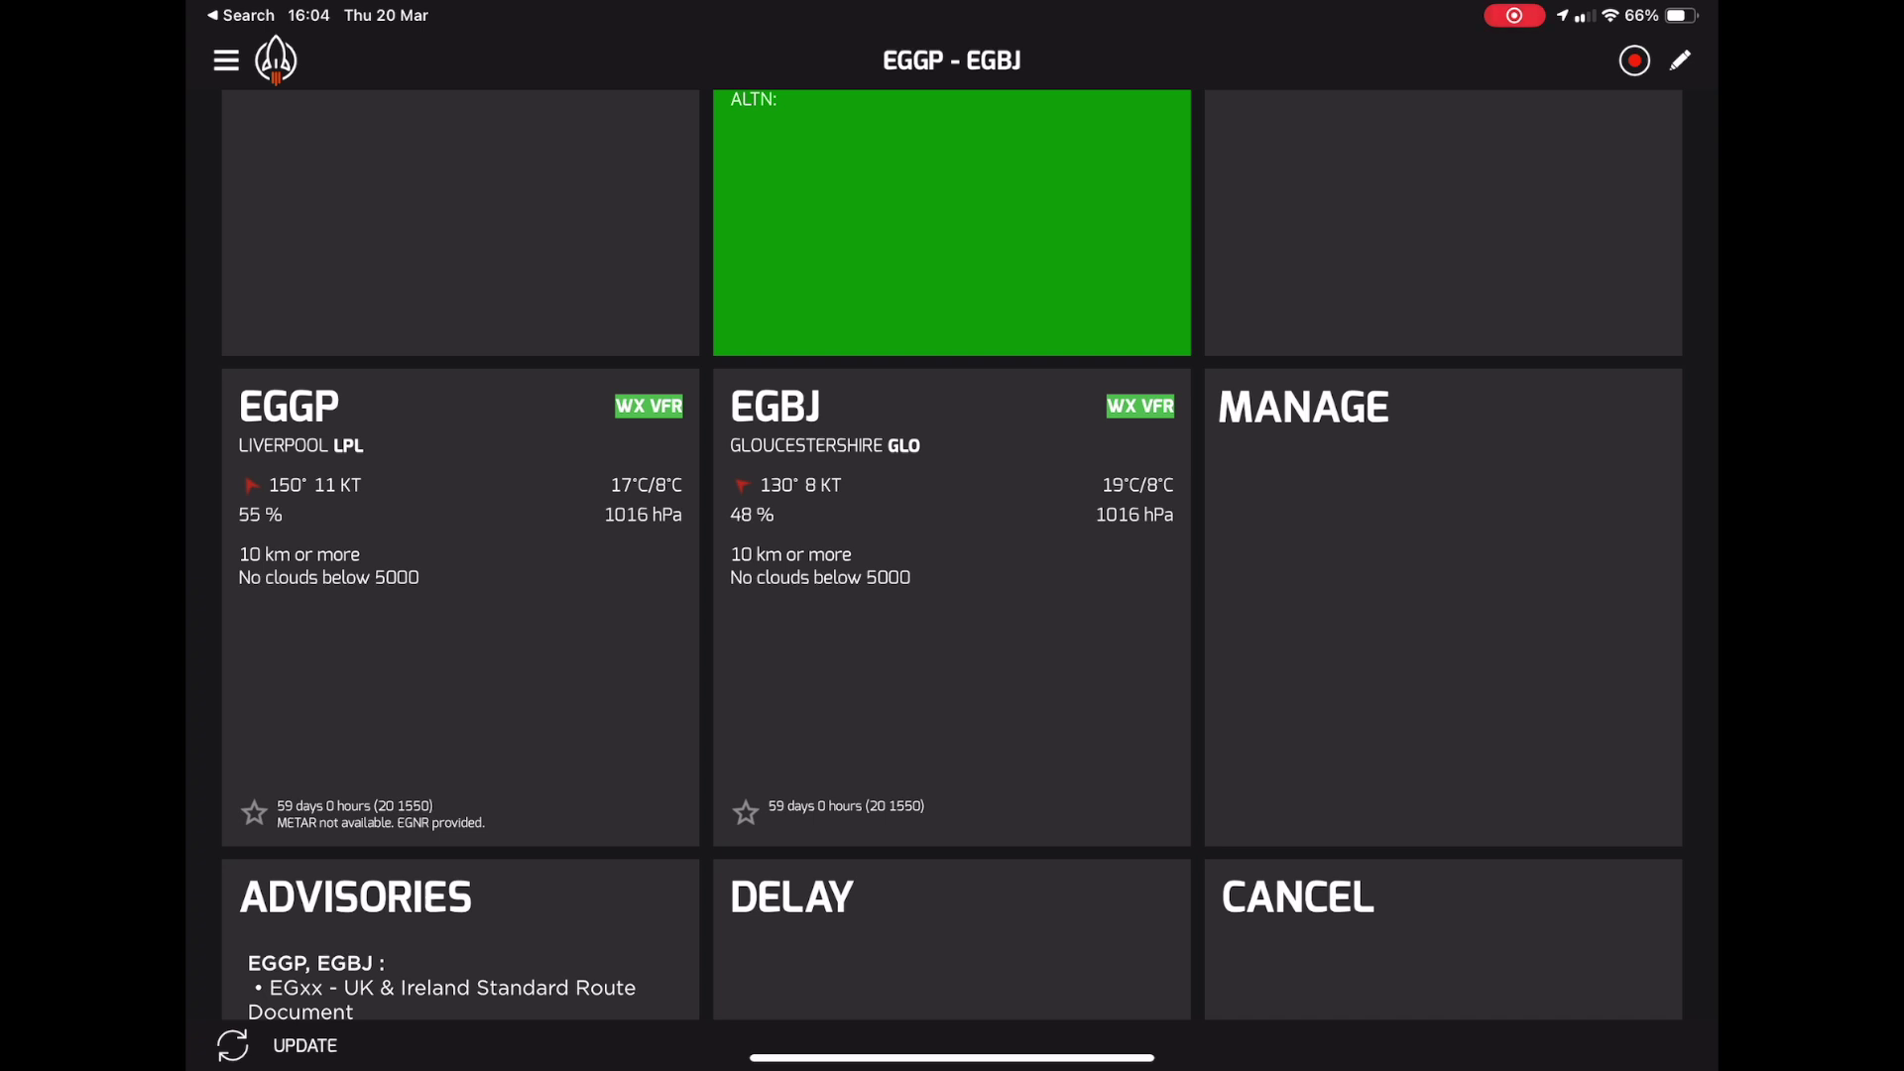
{"action": "scroll", "coordinate": [952, 555], "scroll_direction": "down", "scroll_amount": 3}
{"action": "scroll", "coordinate": [460, 794], "scroll_direction": "down", "scroll_amount": 5}
{"action": "scroll", "coordinate": [952, 555], "scroll_direction": "down", "scroll_amount": 3}
{"action": "scroll", "coordinate": [952, 555], "scroll_direction": "down", "scroll_amount": 10}
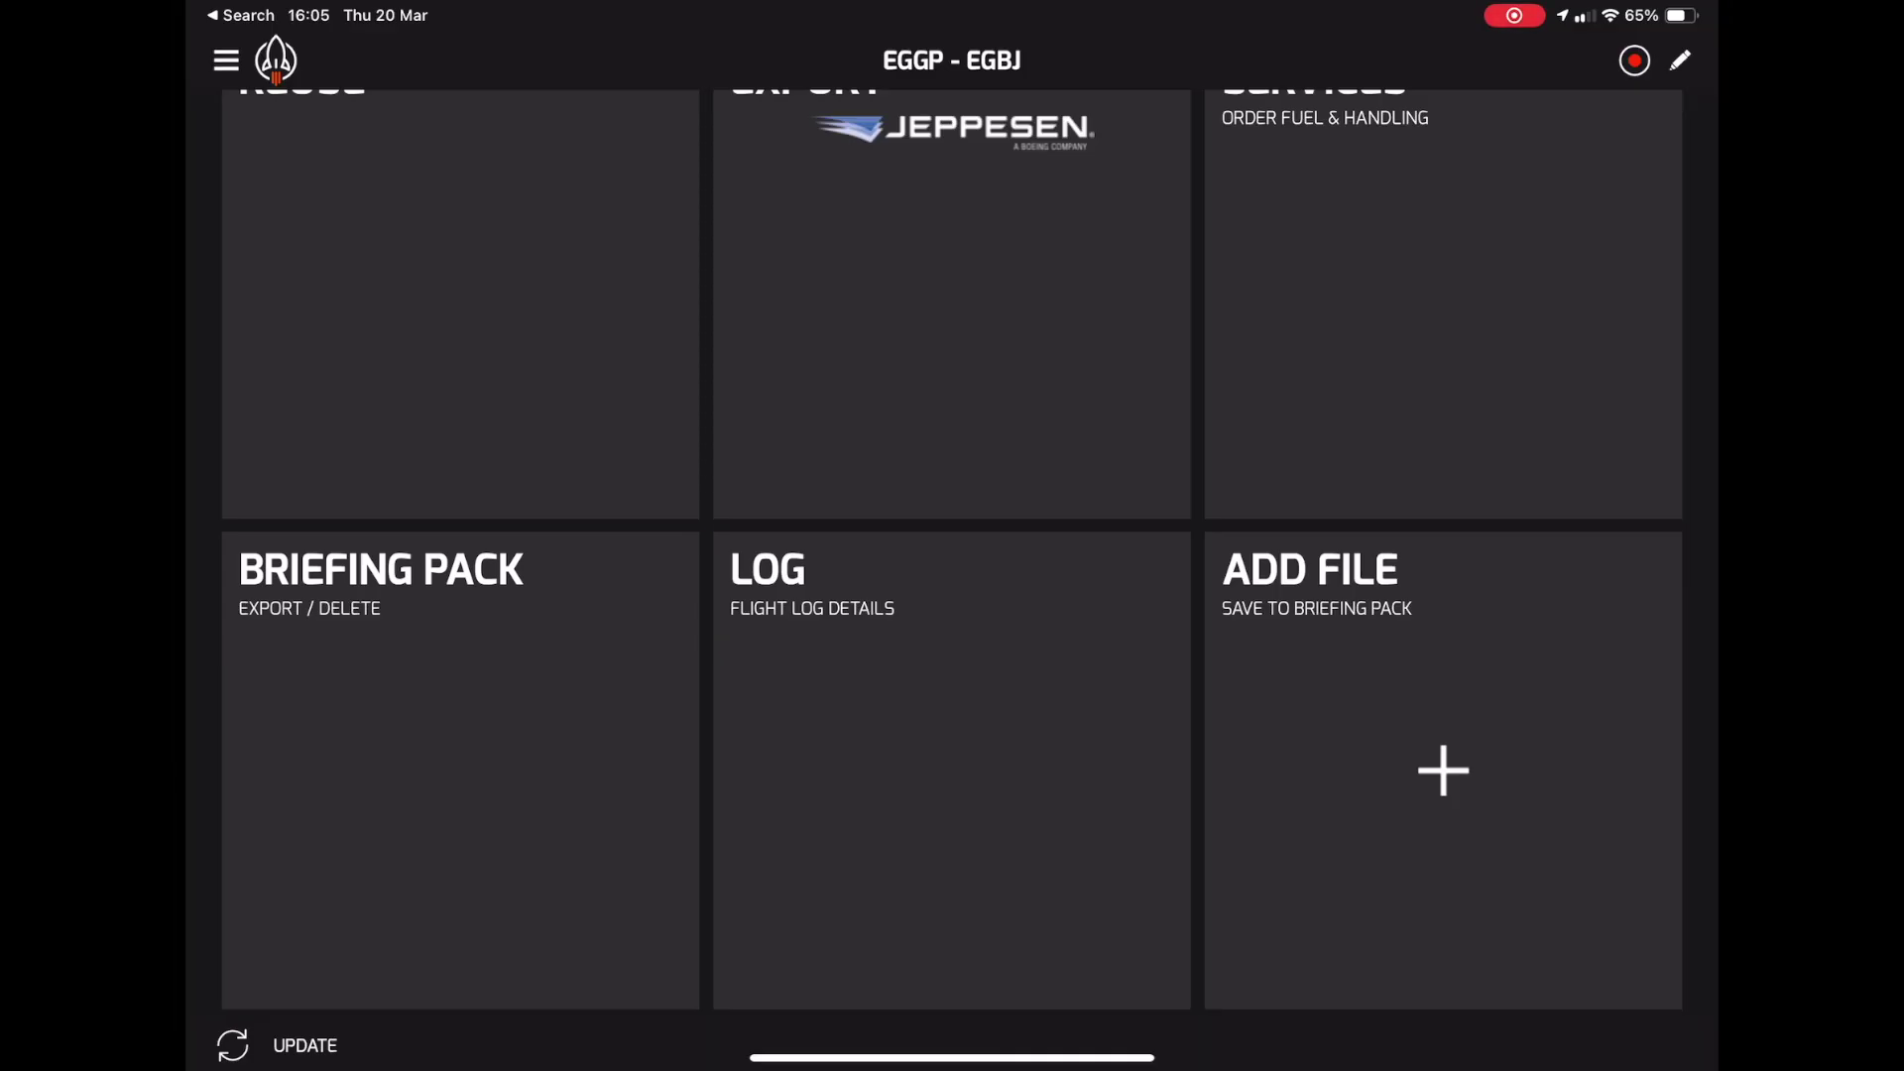
{"action": "scroll", "coordinate": [952, 555], "scroll_direction": "down", "scroll_amount": 10}
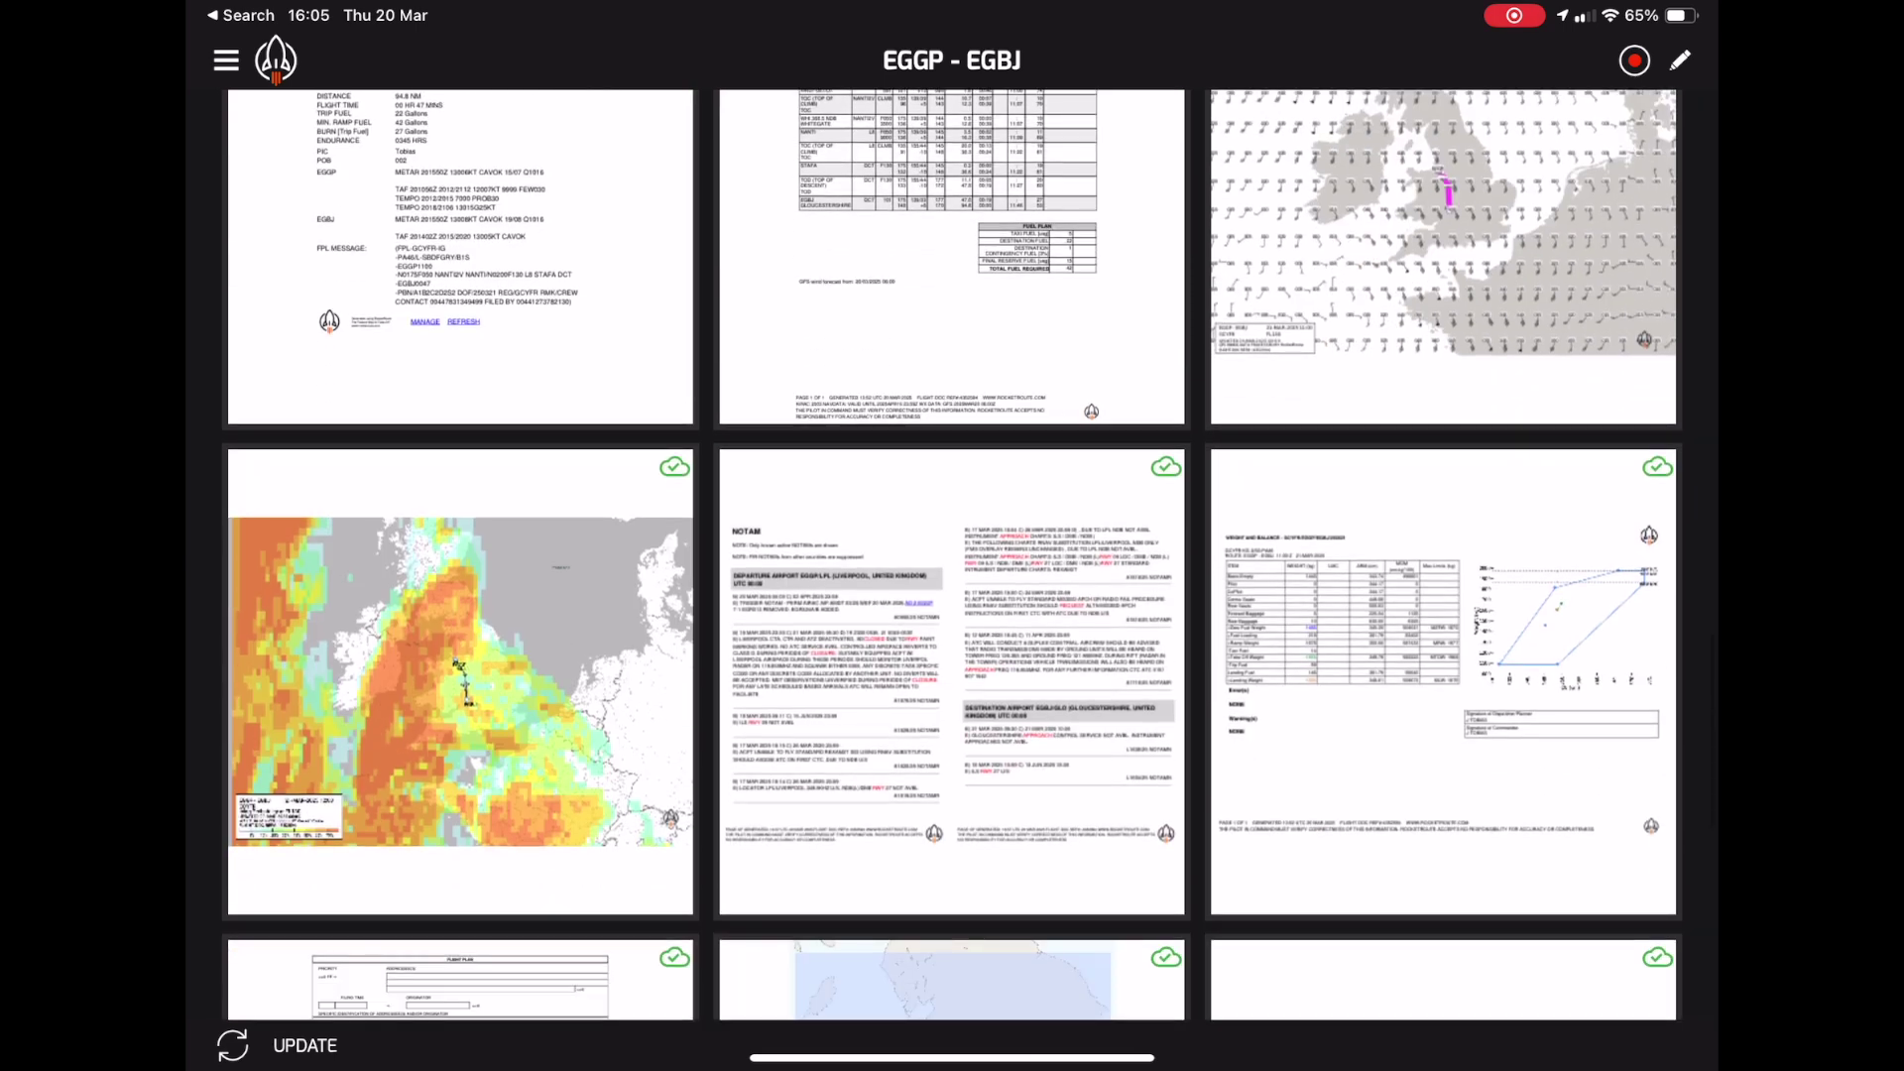
{"action": "scroll", "coordinate": [952, 555], "scroll_direction": "down", "scroll_amount": 3}
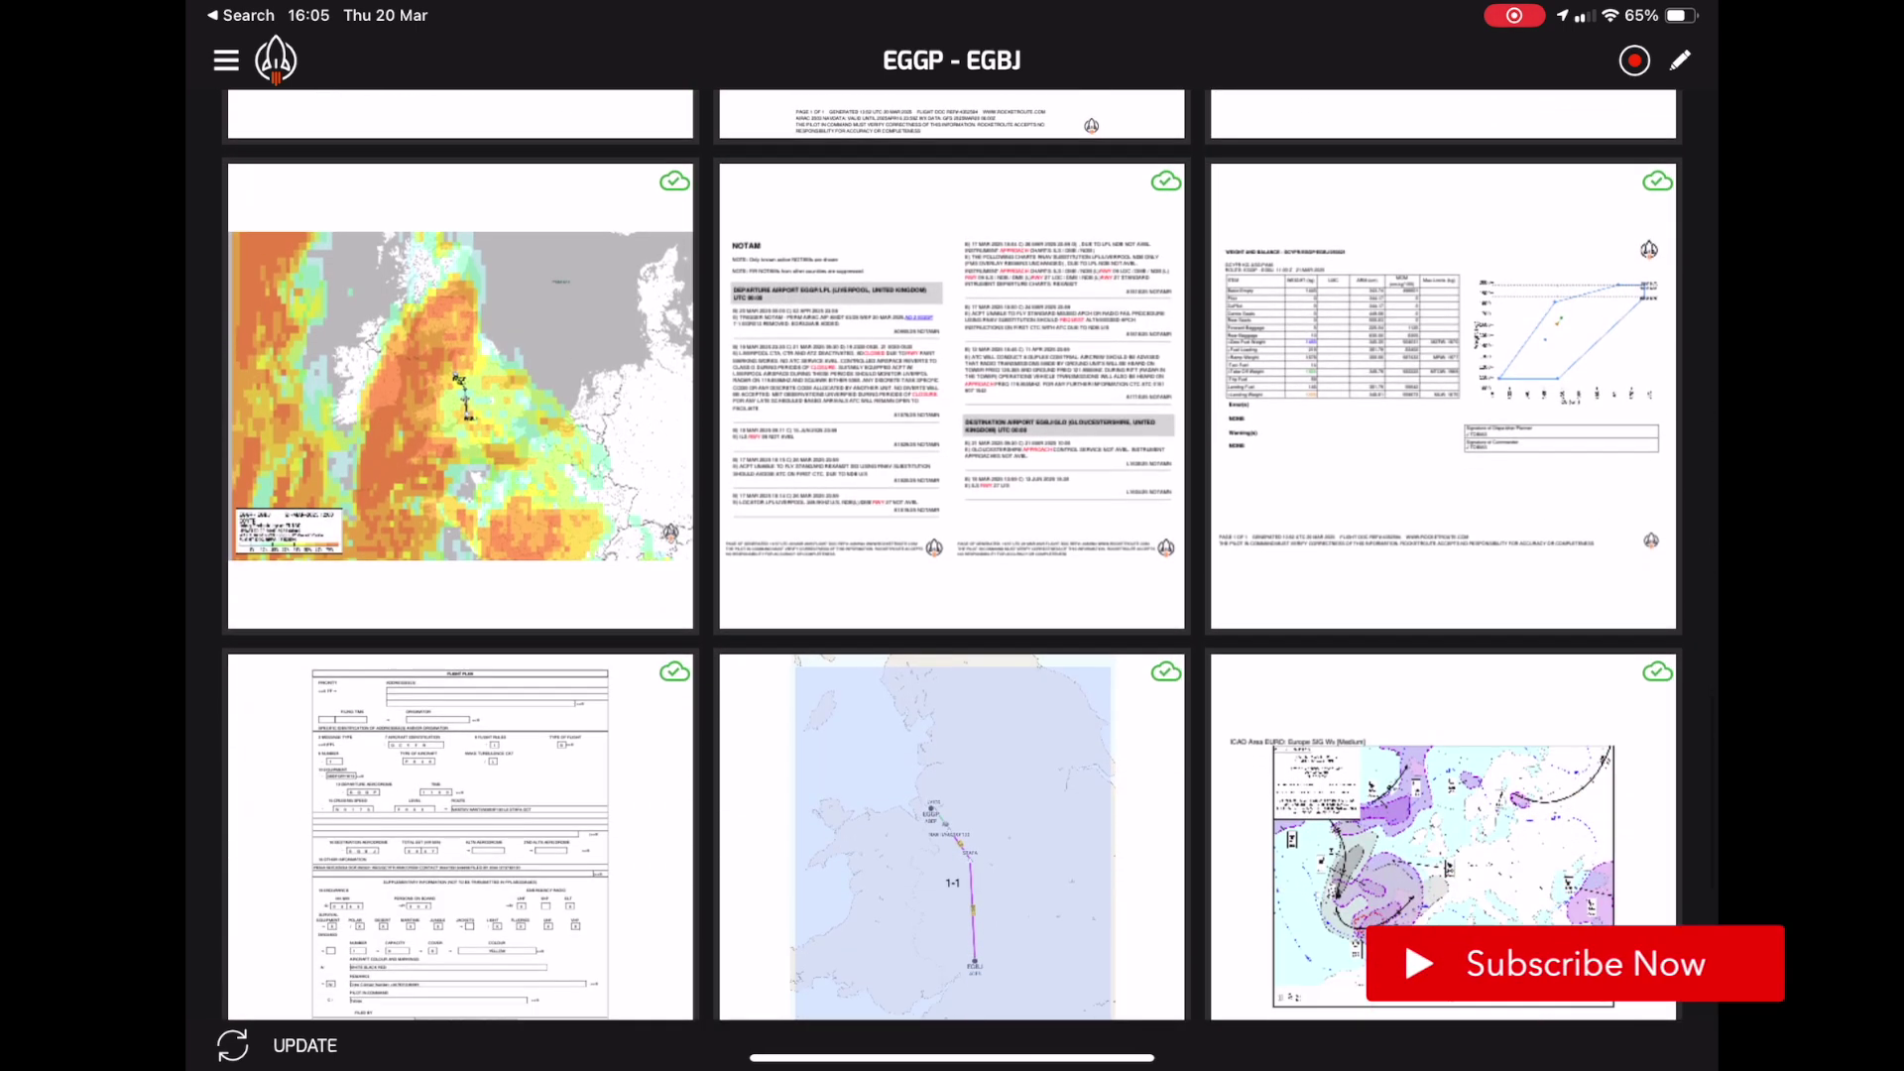
{"action": "scroll", "coordinate": [953, 556], "scroll_direction": "up", "scroll_amount": 3}
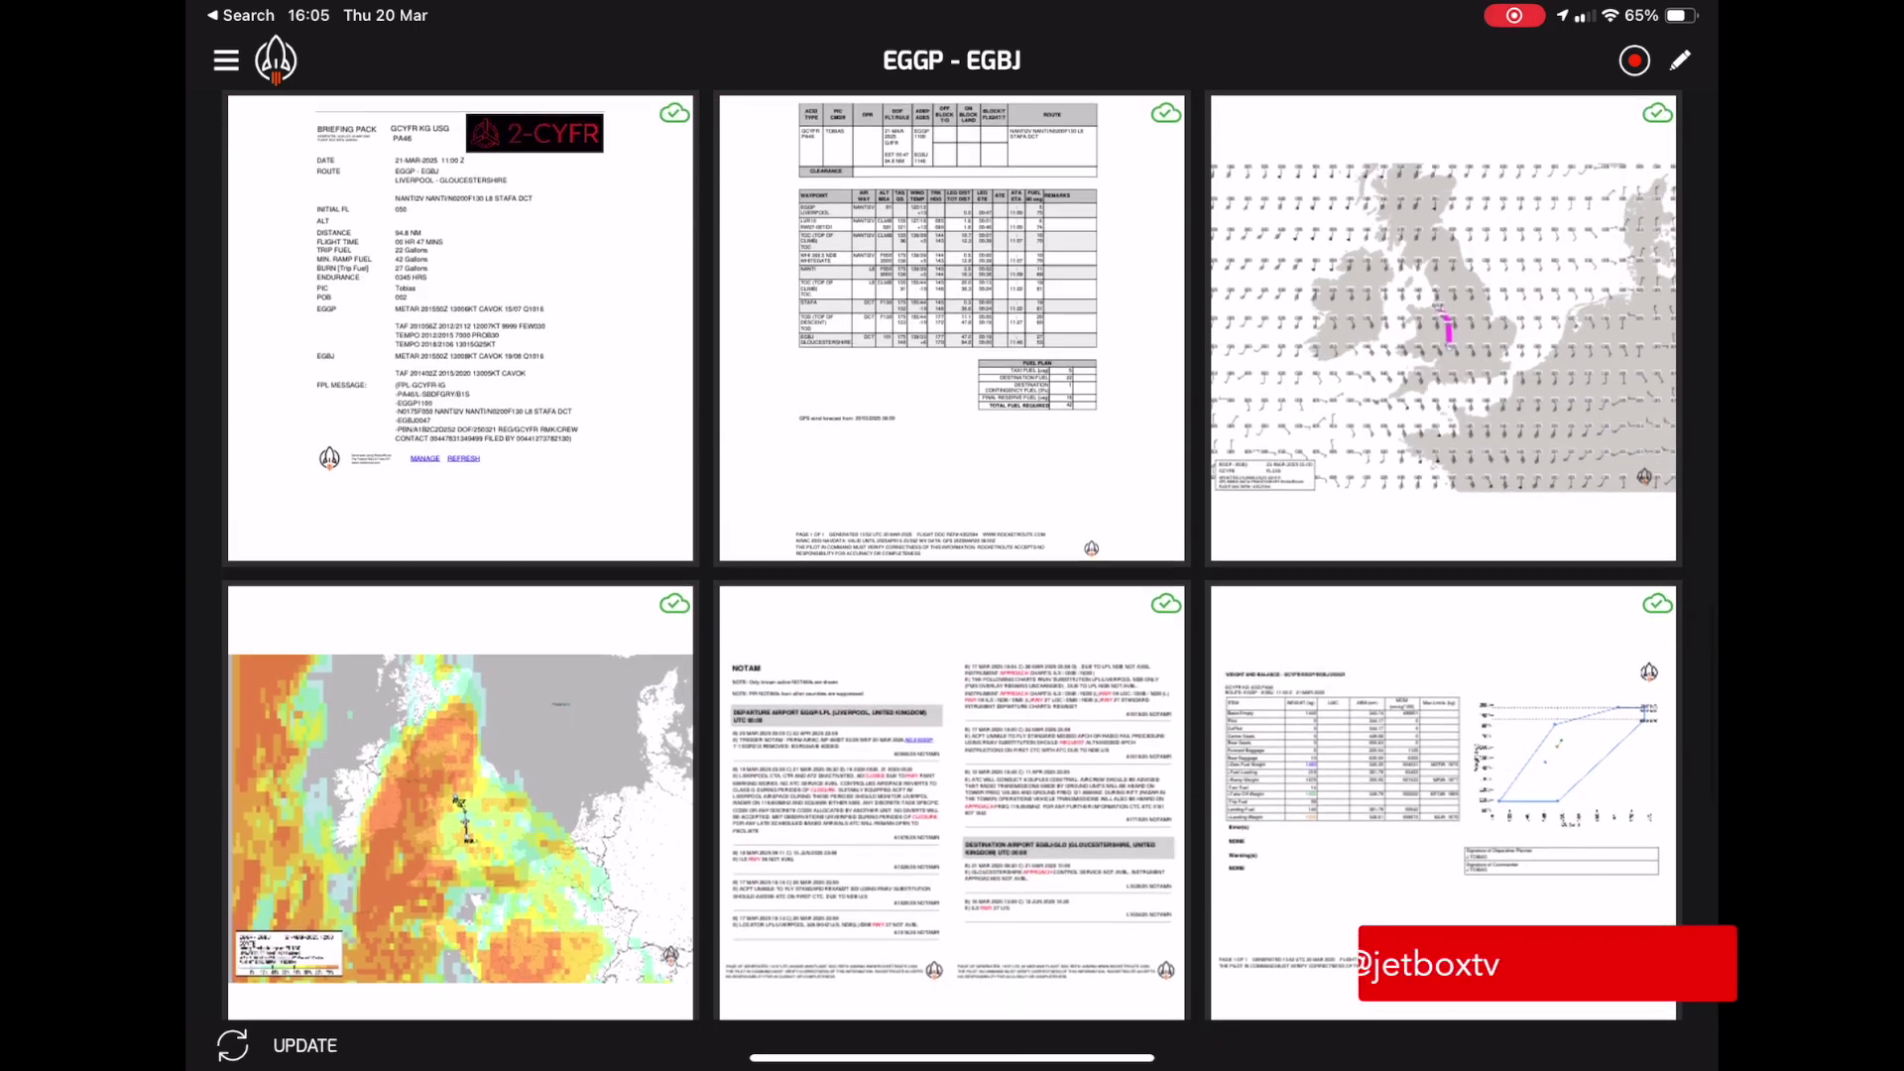
{"action": "scroll", "coordinate": [952, 555], "scroll_direction": "down", "scroll_amount": 10}
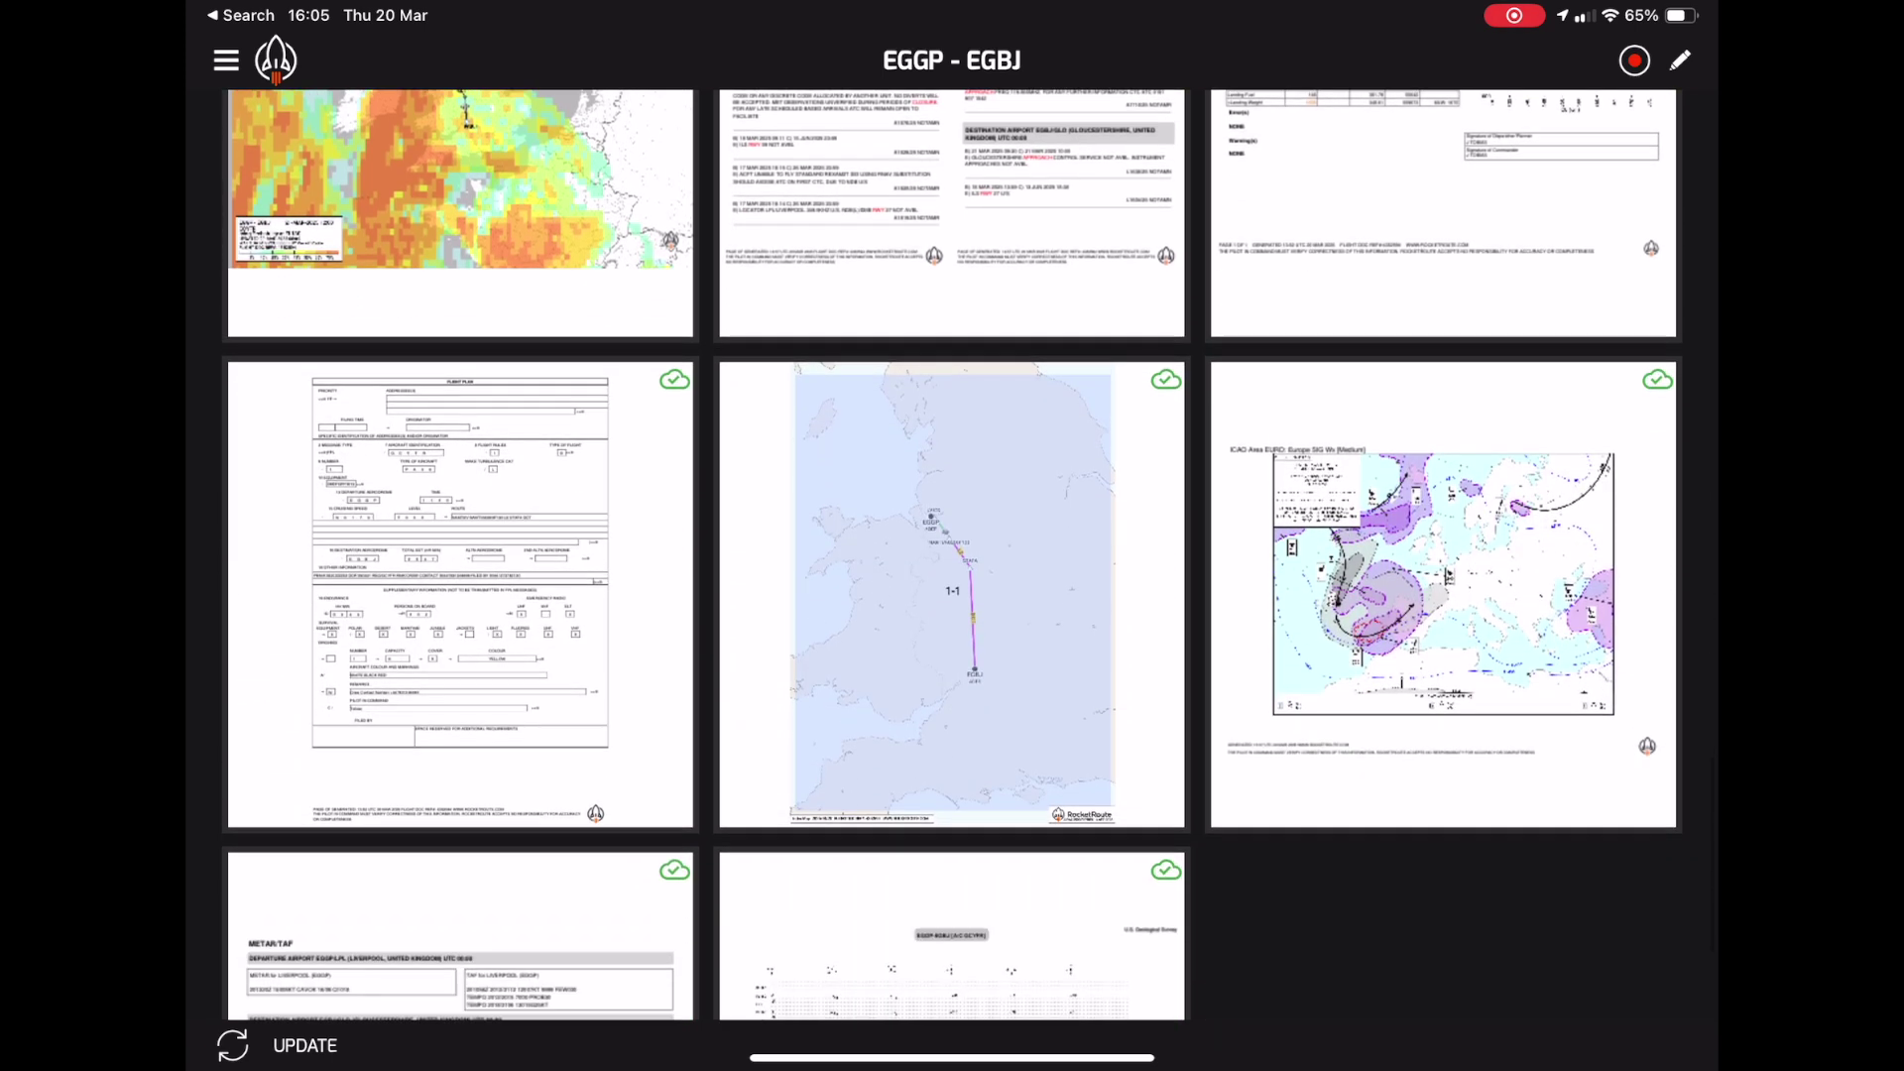
Open the Vertical Profile Chart from the briefing pack and inspect the profile up close from EGGP through STAFA to EGBJ
{"action": "left_click", "coordinate": [952, 773]}
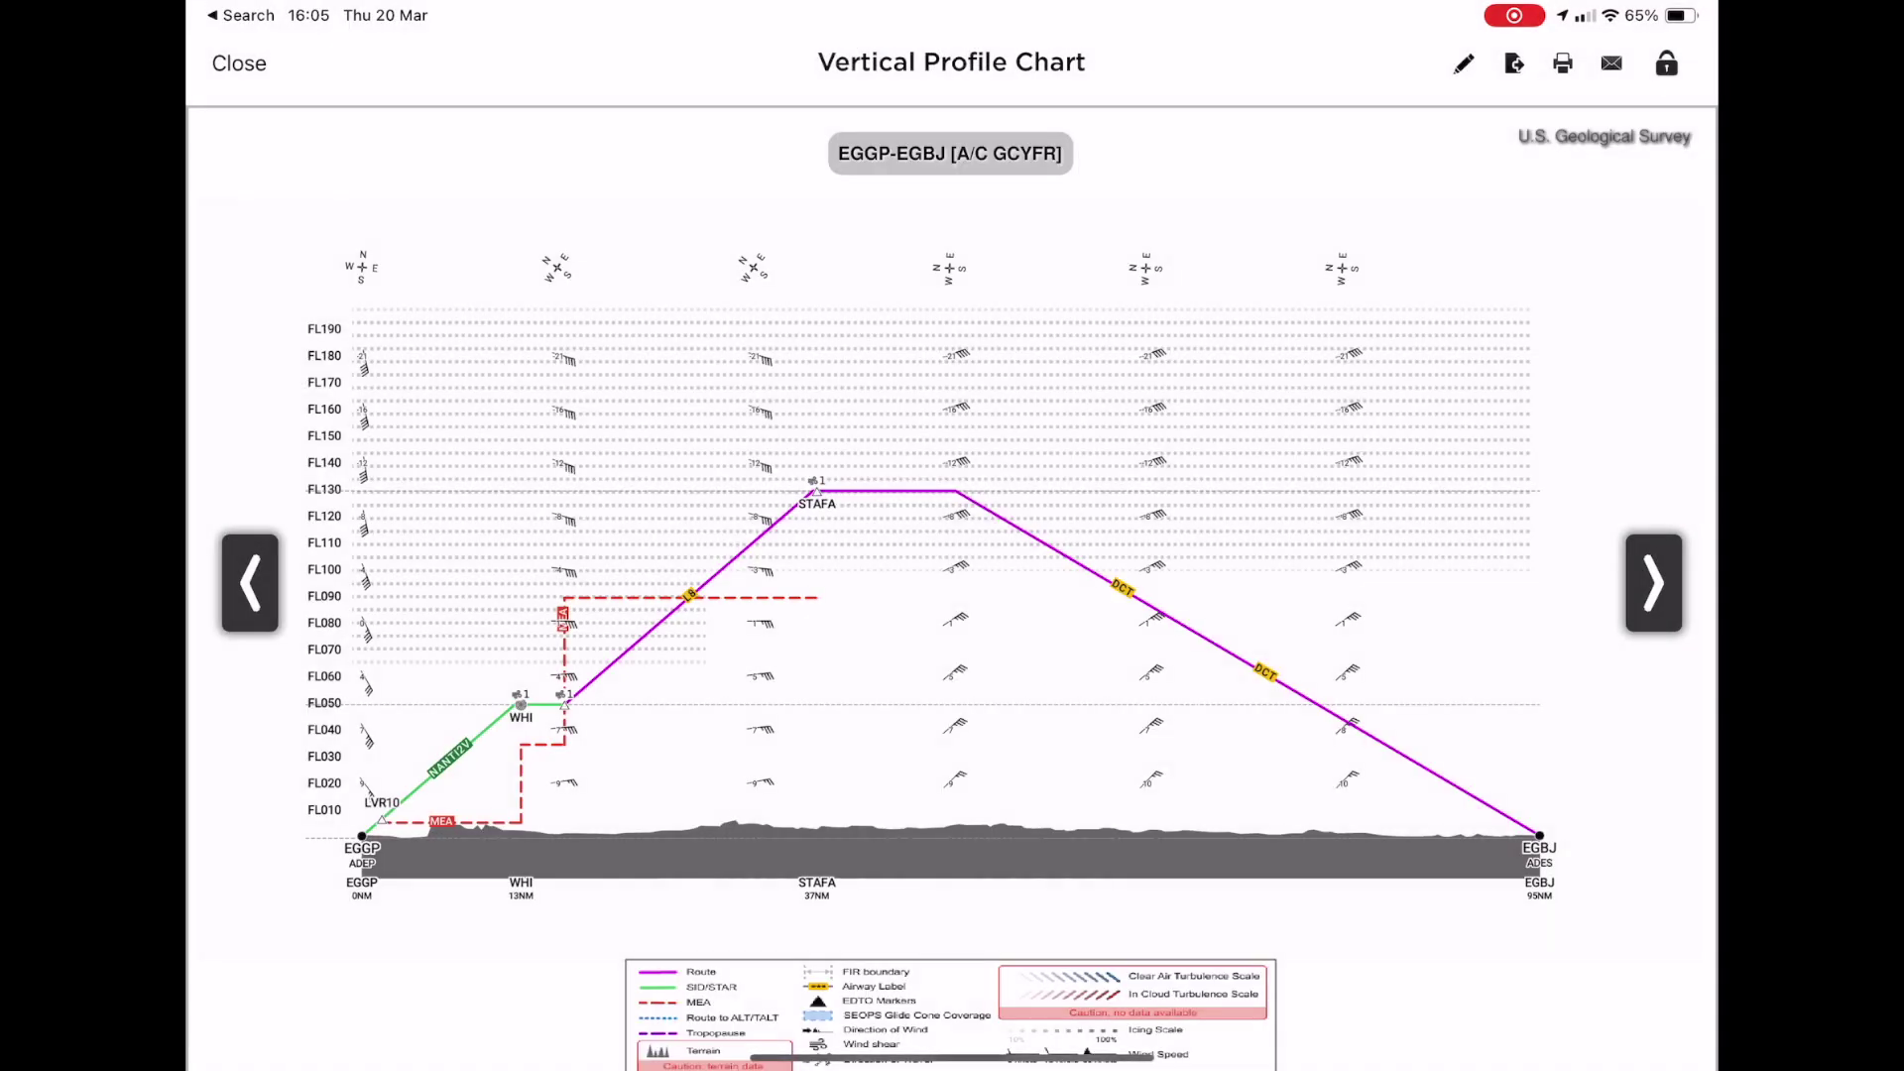
{"action": "scroll", "coordinate": [492, 694], "scroll_direction": "up", "scroll_amount": 3}
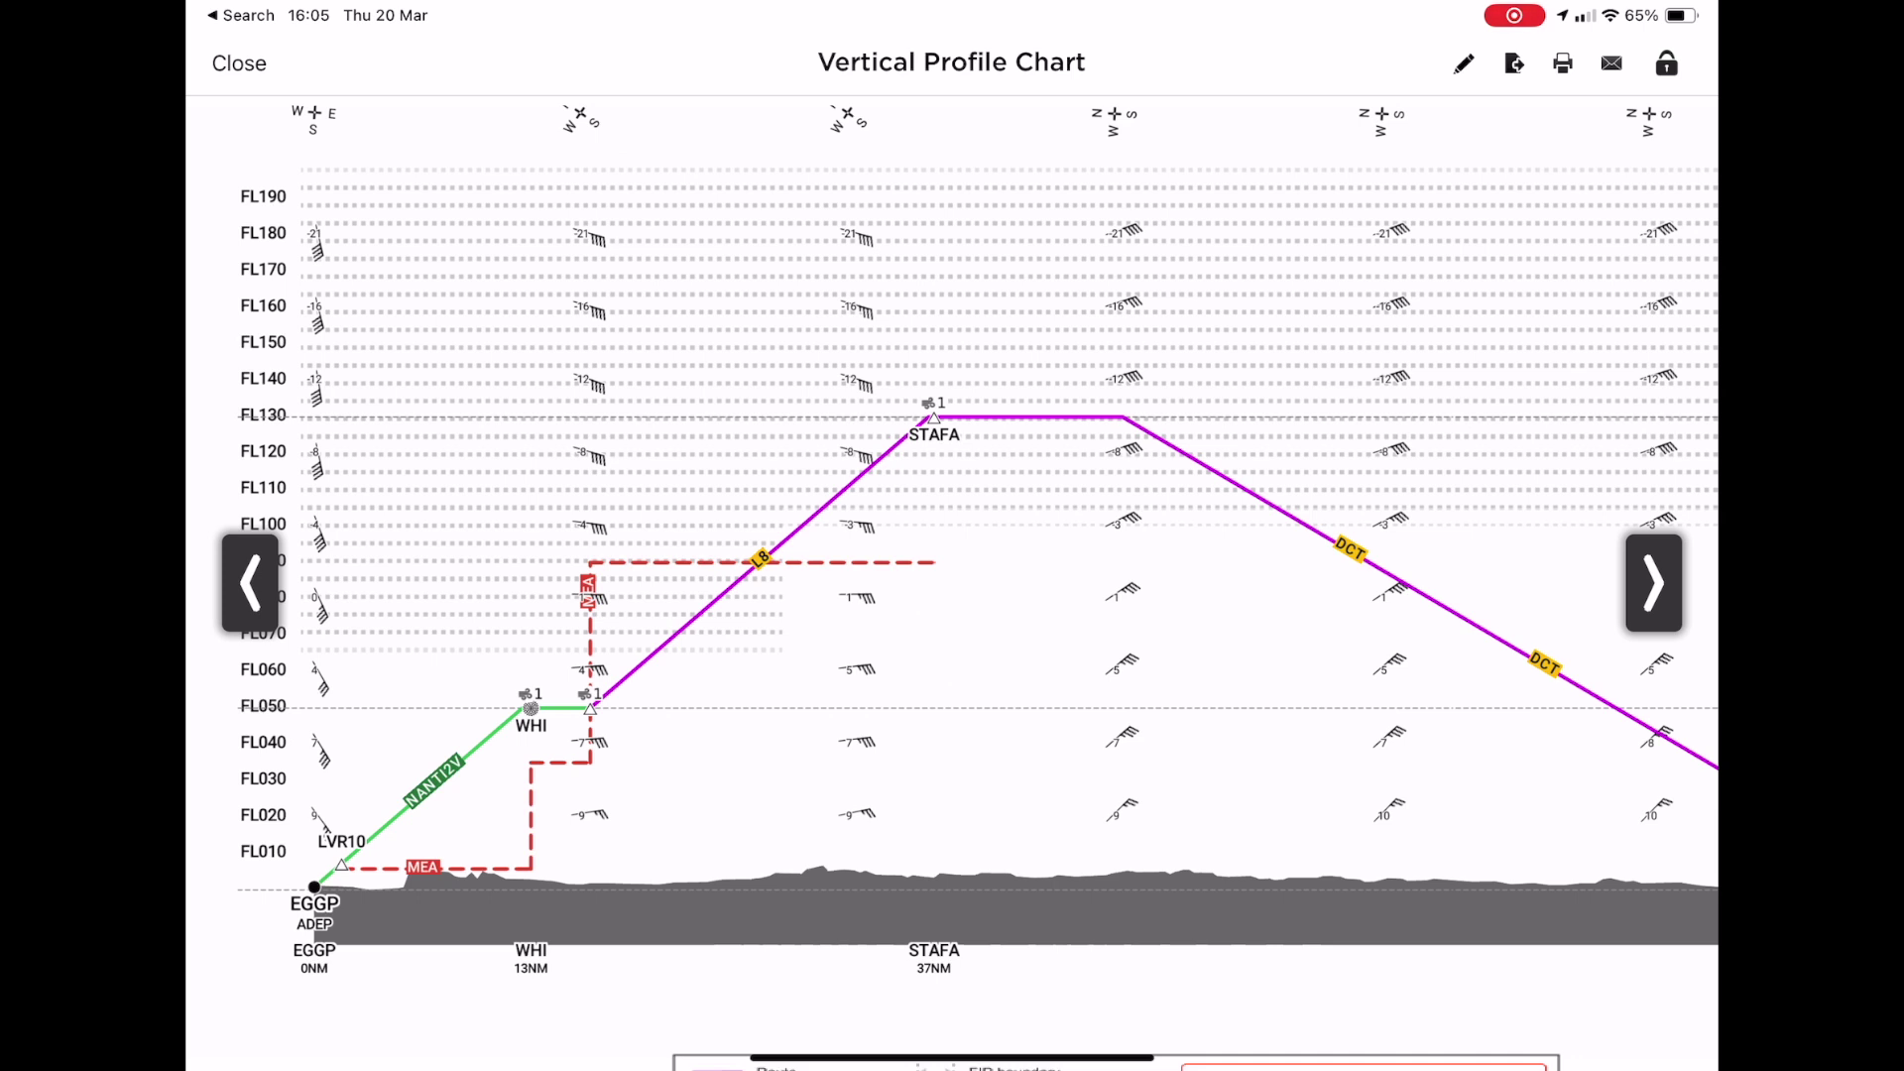
{"action": "left_click_drag", "start_coordinate": [1190, 595], "coordinate": [496, 595]}
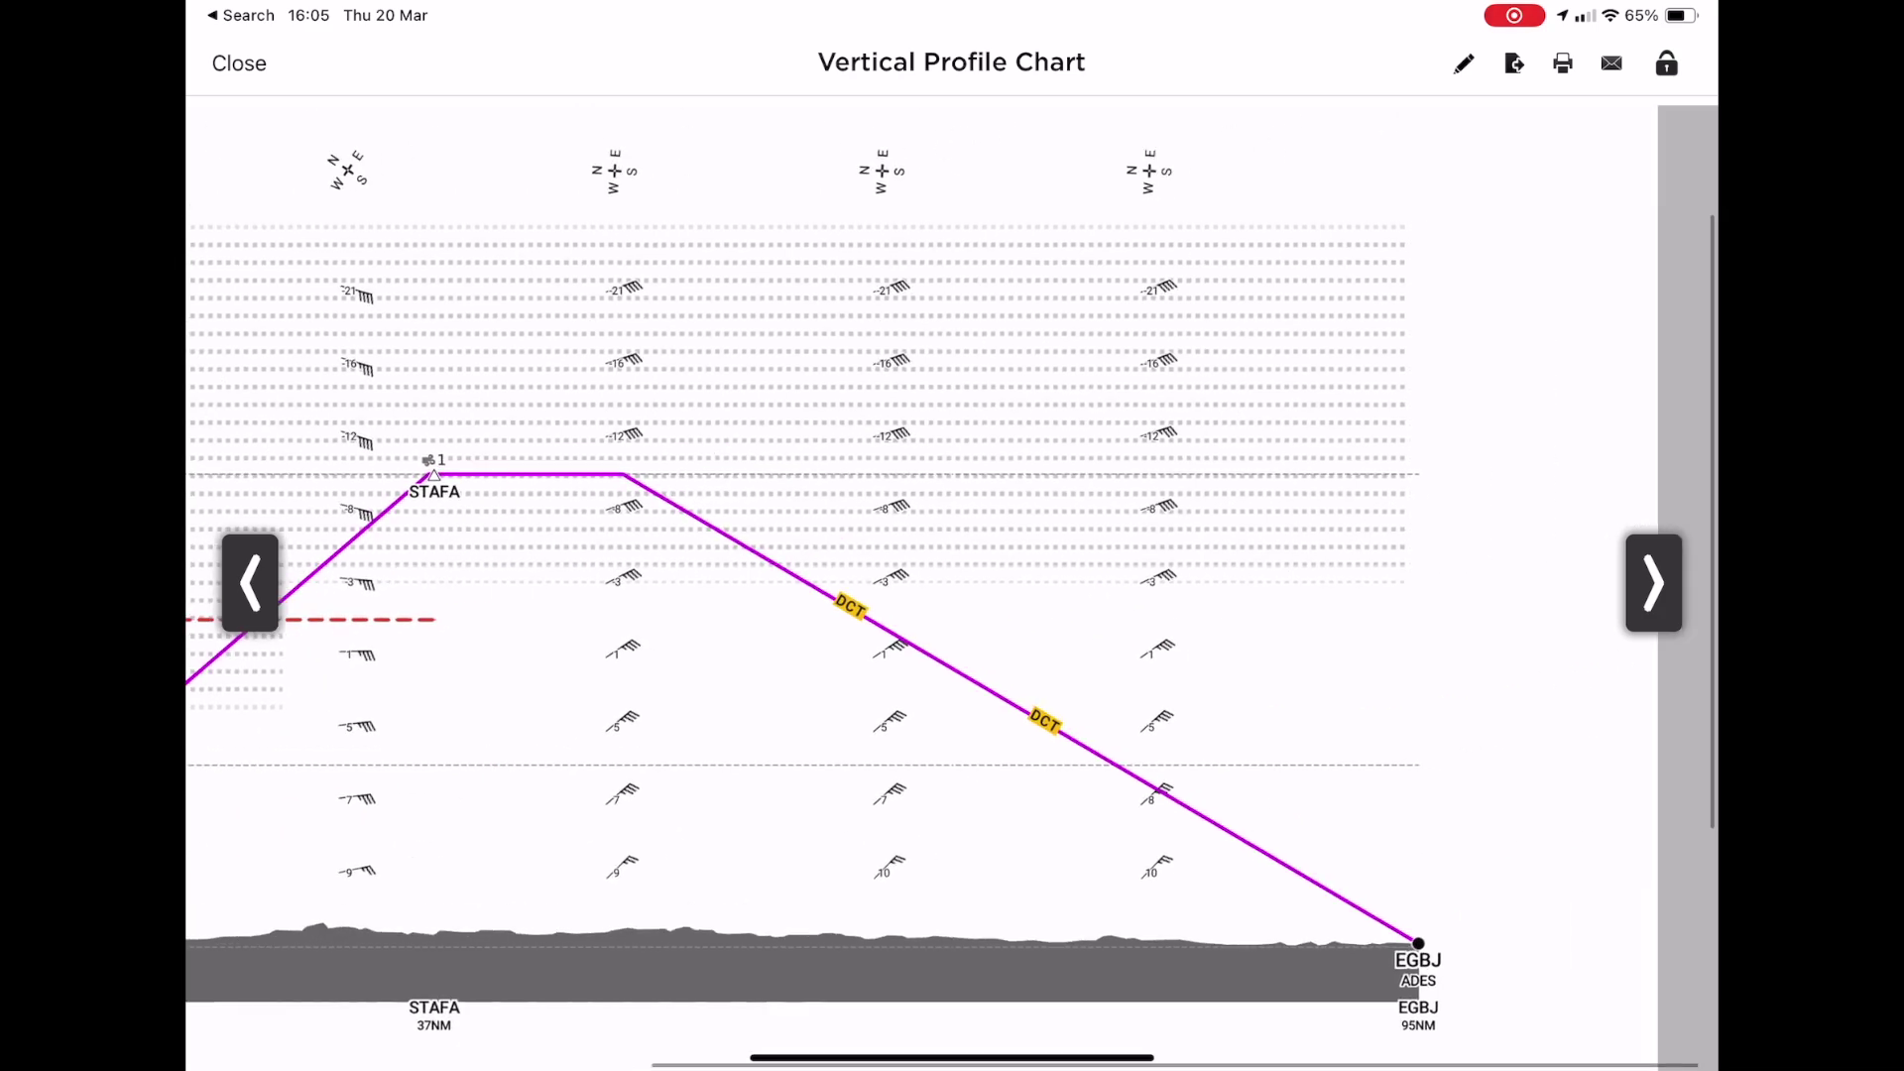
{"action": "scroll", "coordinate": [952, 555], "scroll_direction": "down", "scroll_amount": 3}
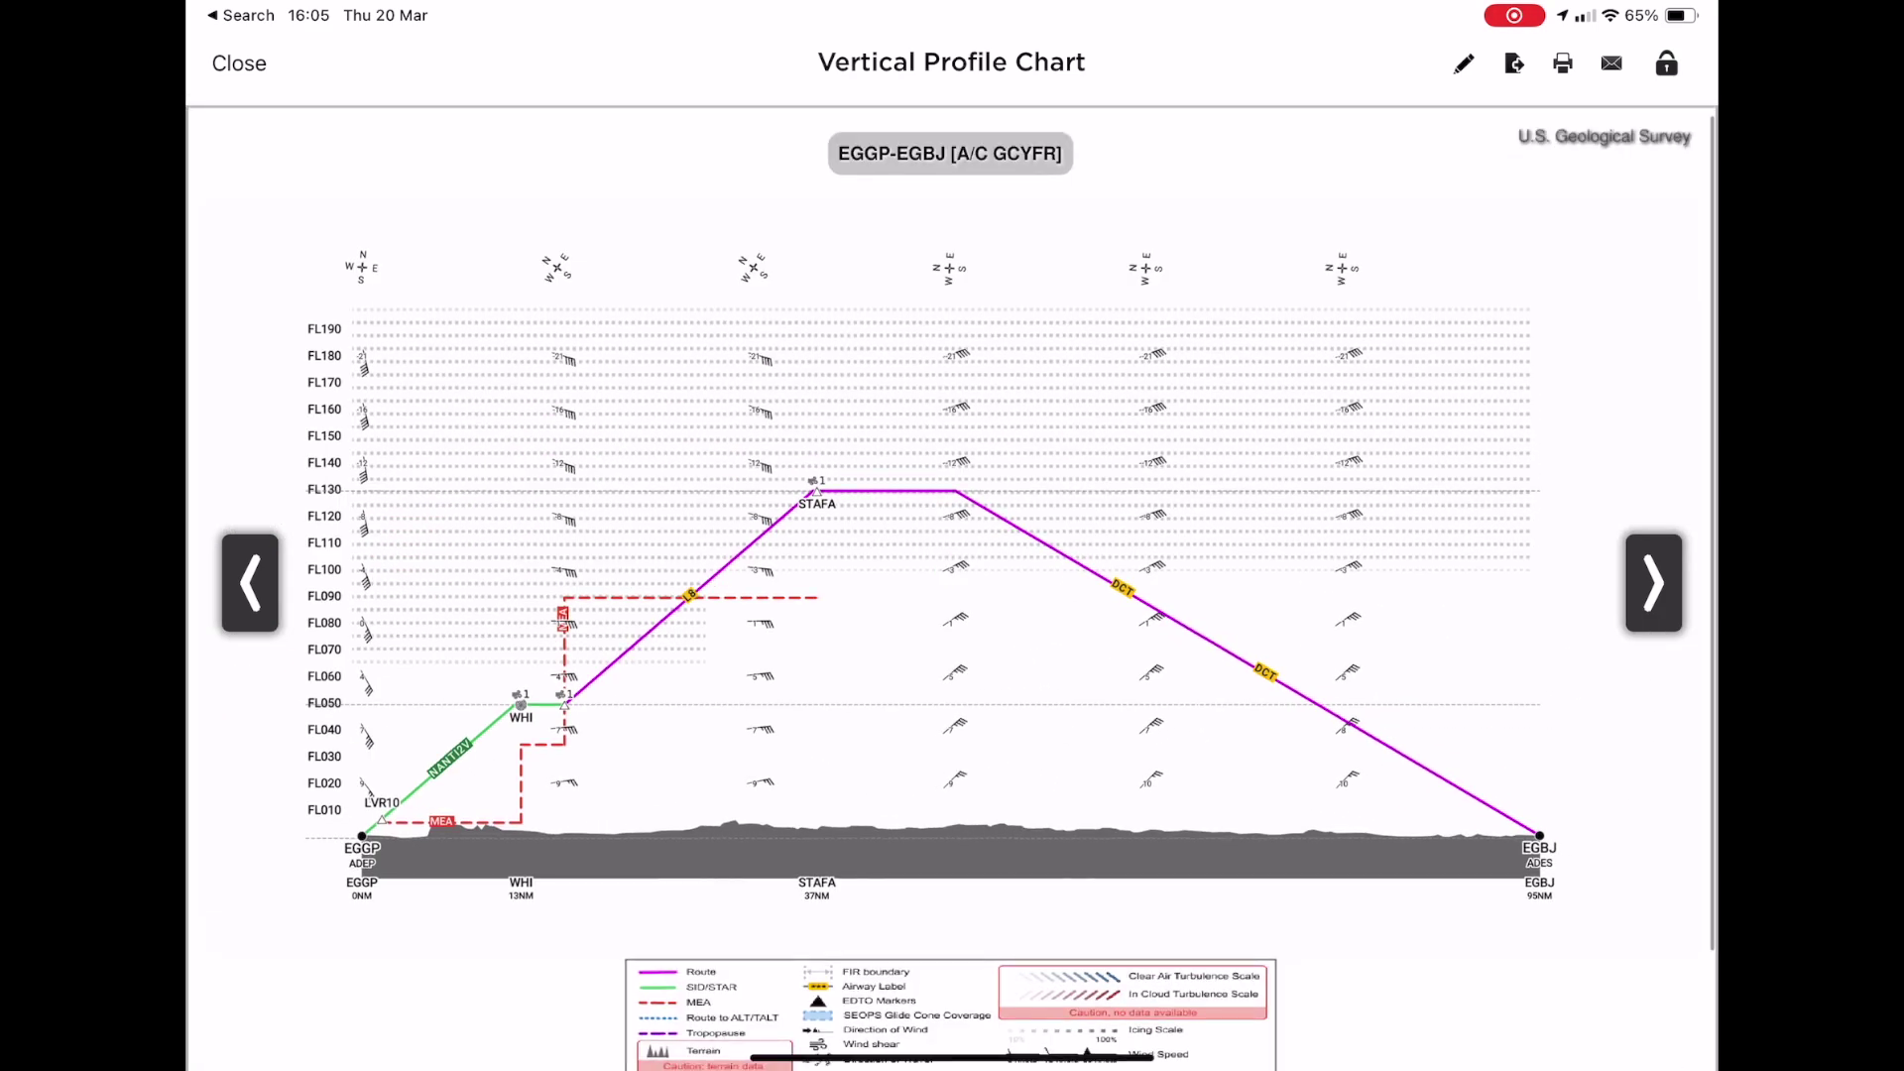